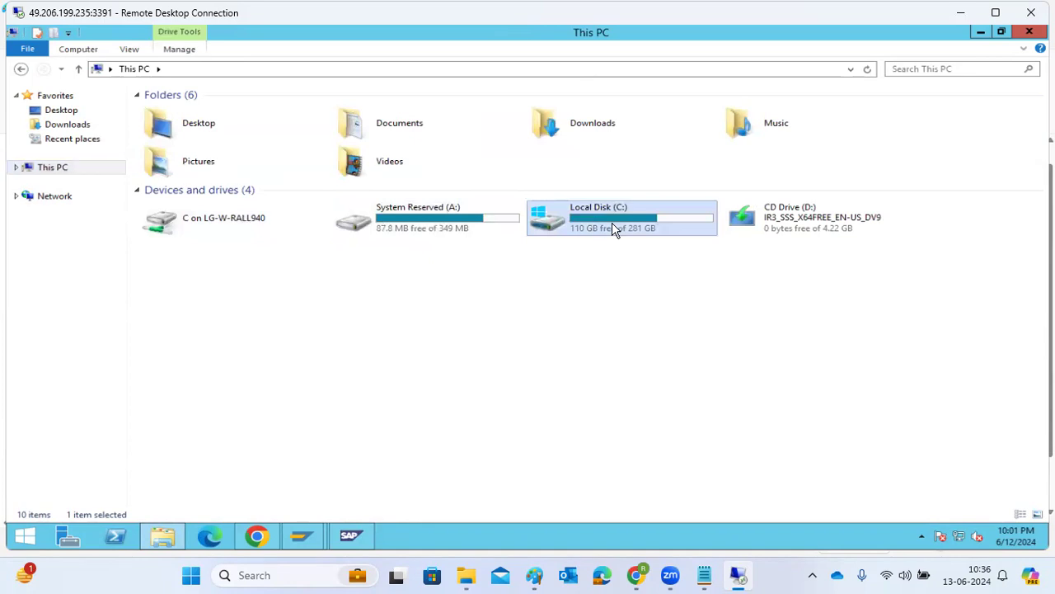
Step: Browse to the folder C:\Windows\System32\drivers\etc on the 49.206.199.235:3391 server
left_click(207, 354)
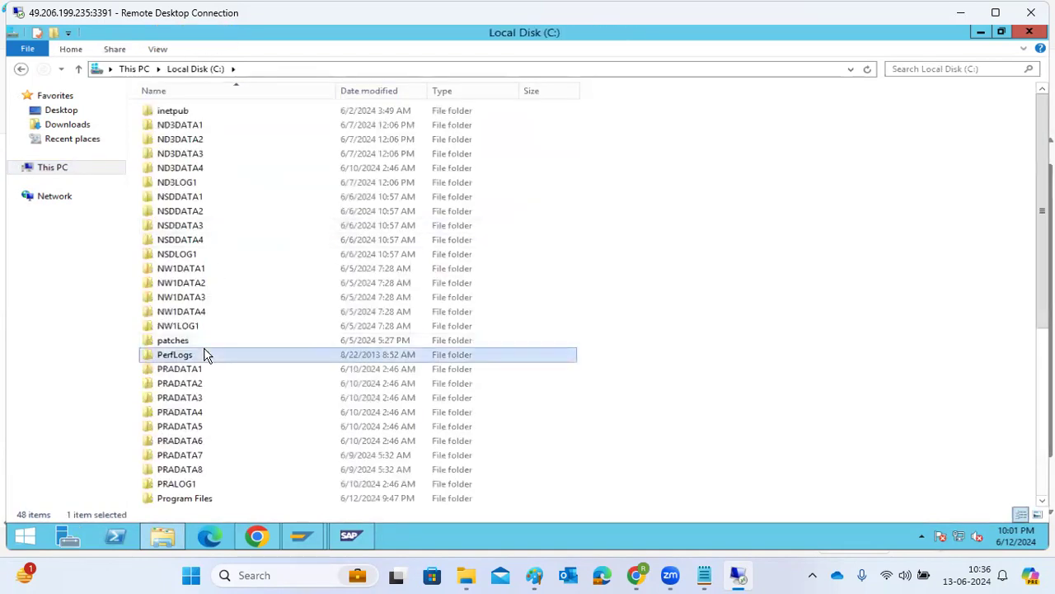
key("End")
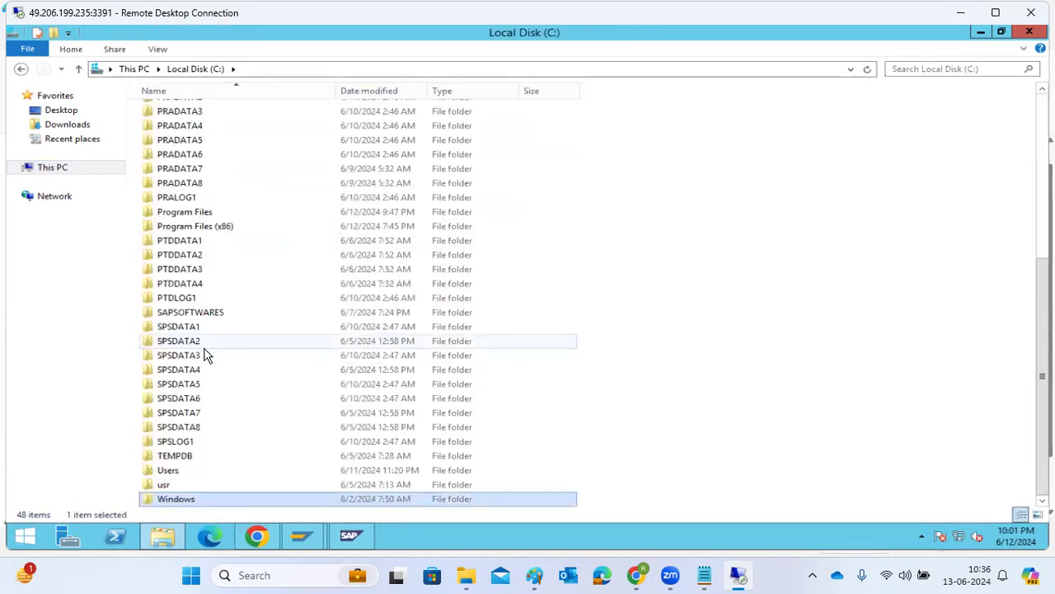
double_click(170, 500)
left_click(171, 211)
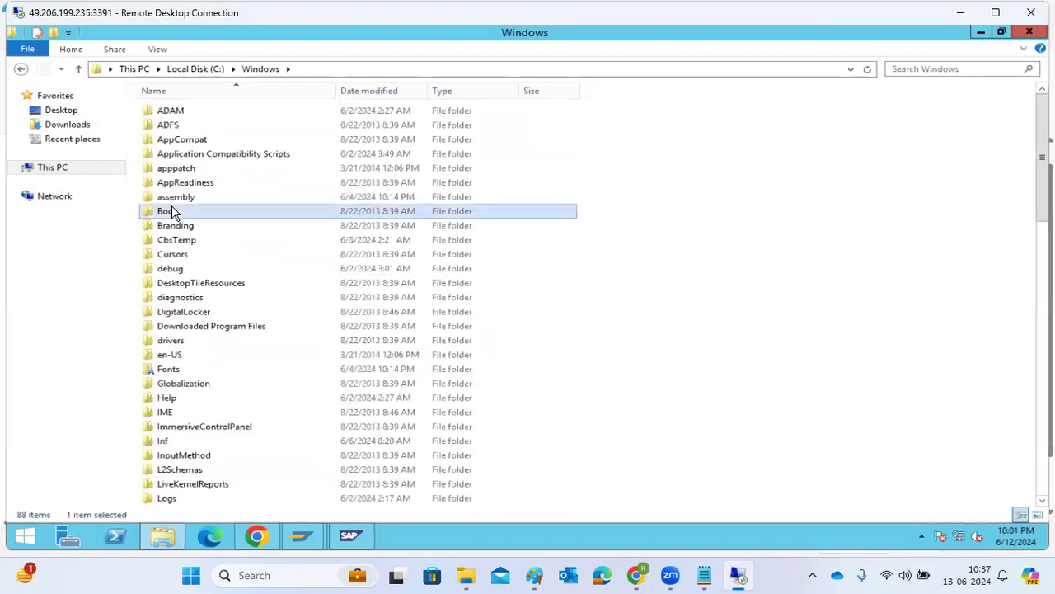
type("sy")
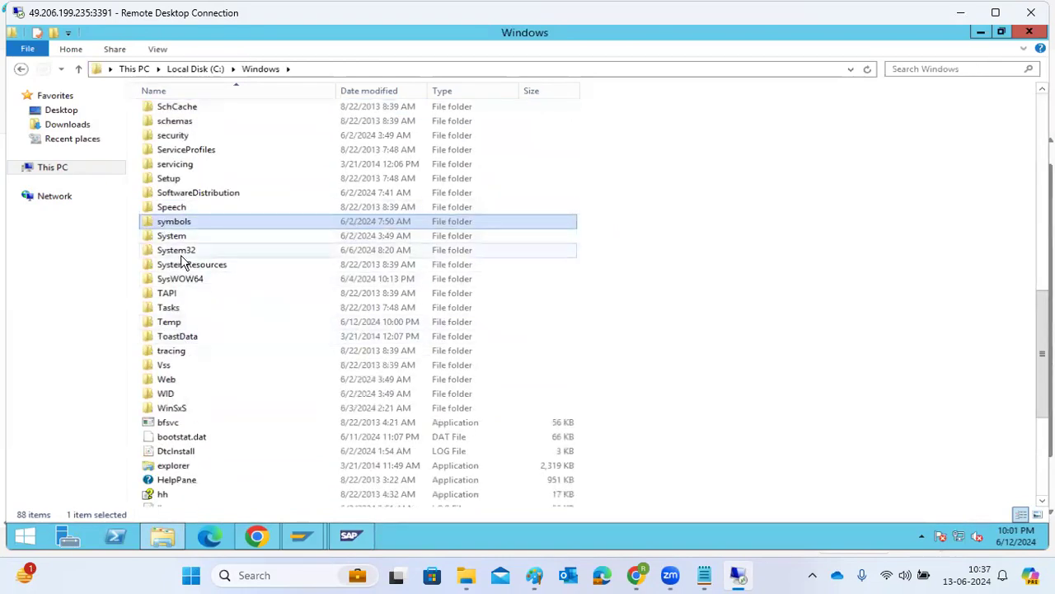
double_click(181, 250)
left_click(182, 255)
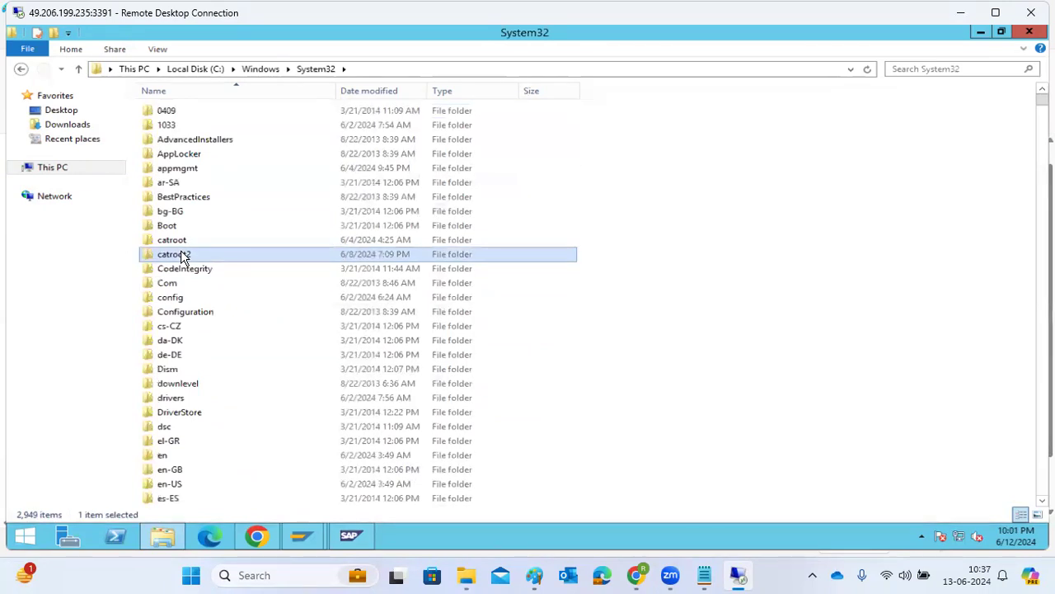
type("dr")
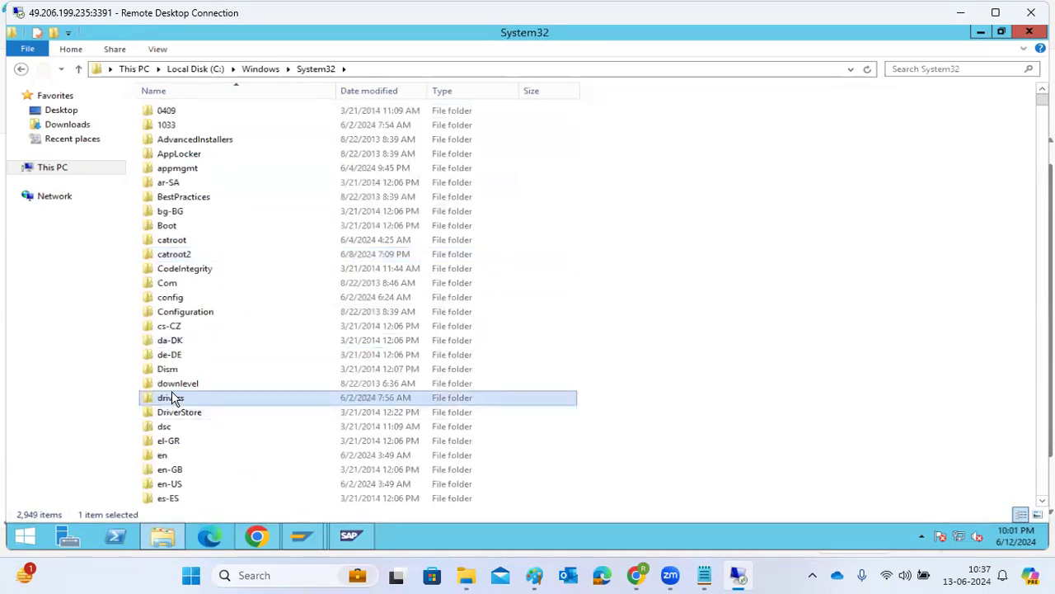
double_click(173, 398)
double_click(164, 127)
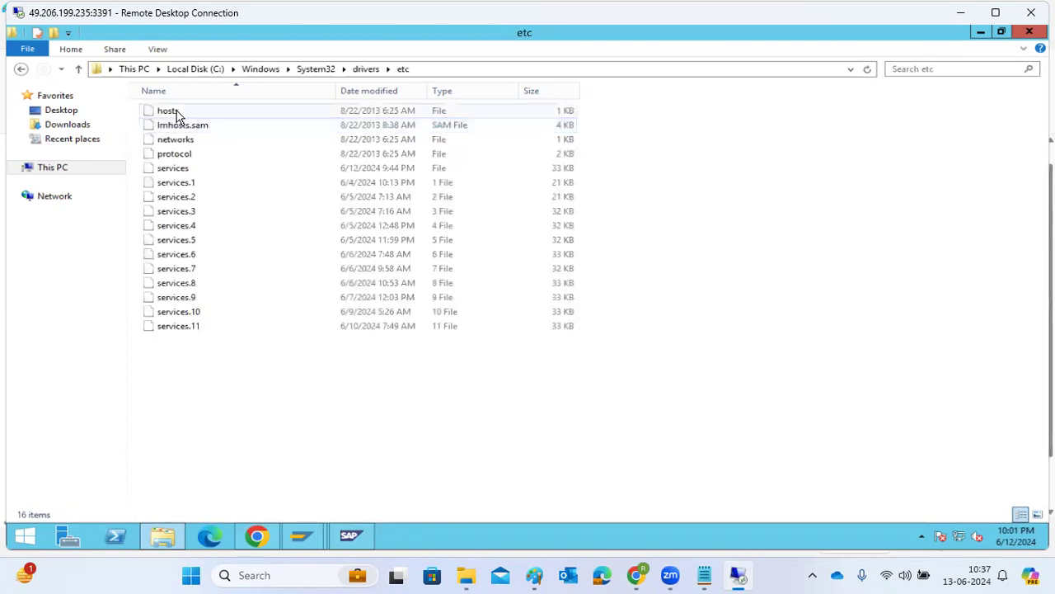
Step: Open the hosts file in Notepad and move its window higher so the end of the text is in view
double_click(176, 116)
left_click(441, 389)
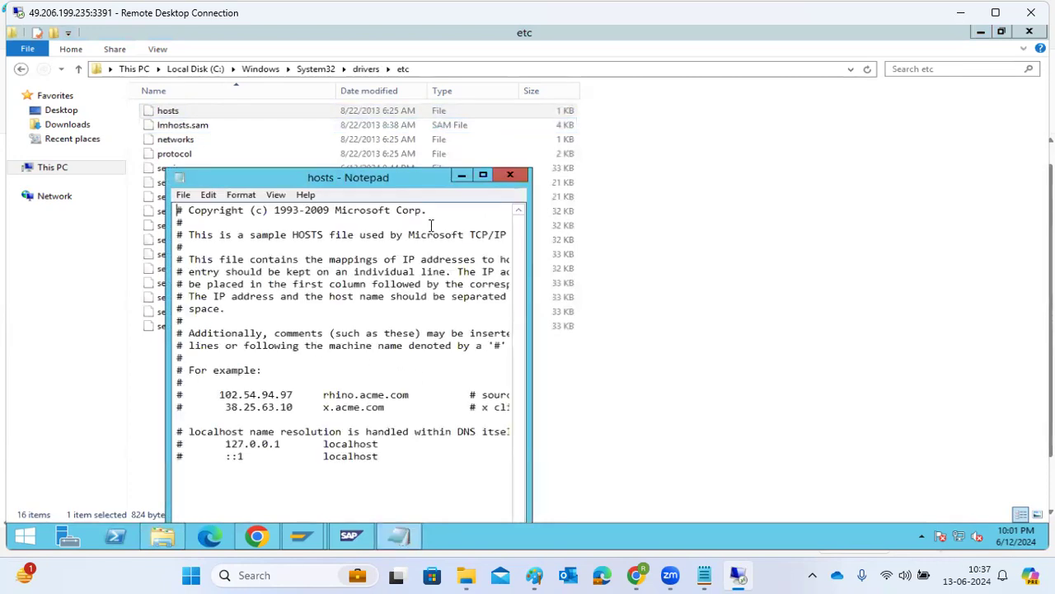
left_click_drag(419, 179, 430, 121)
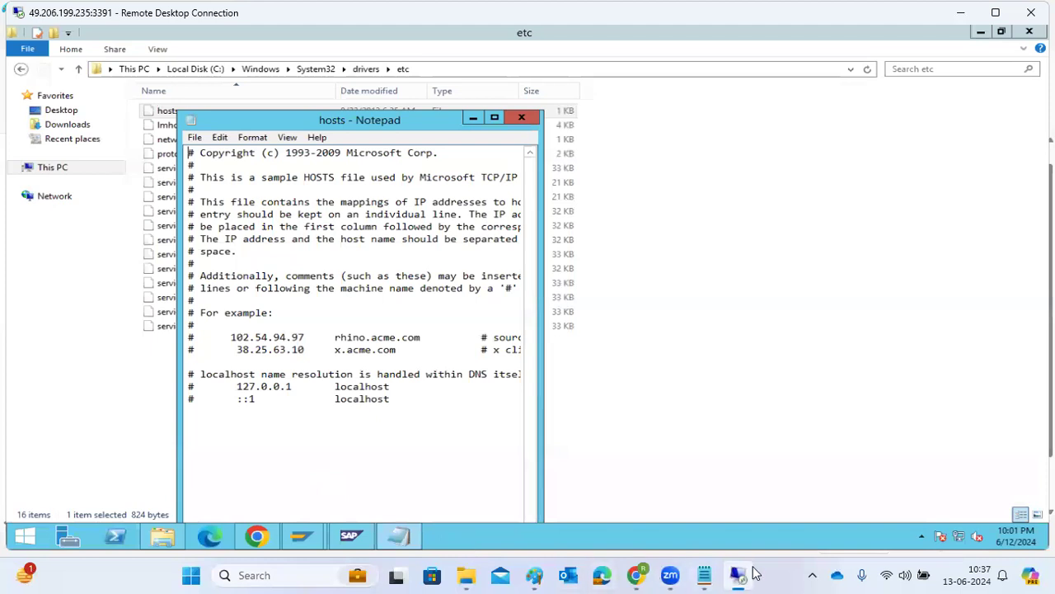
mouse_move(742, 574)
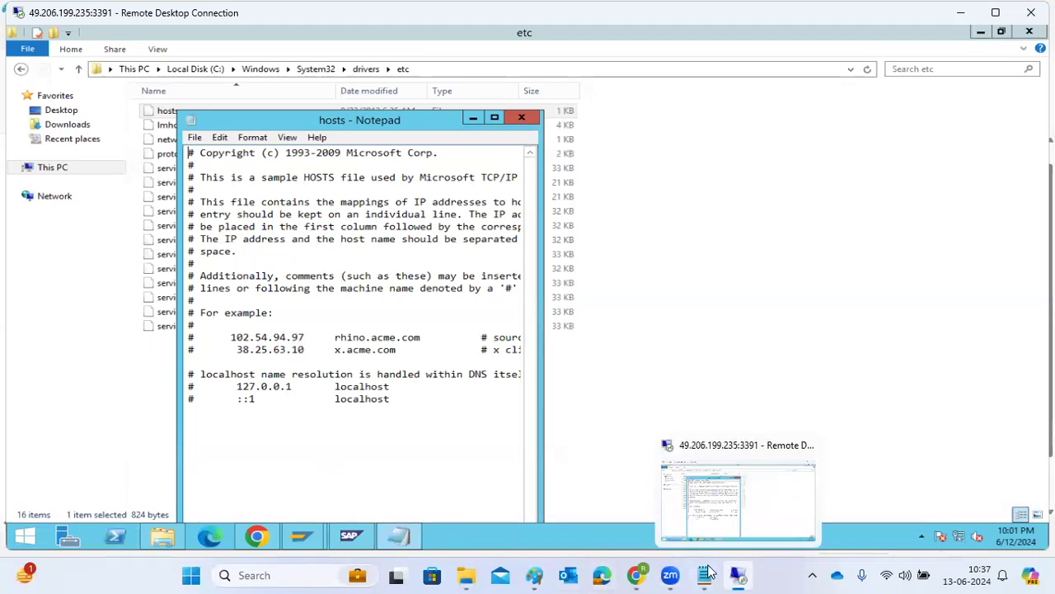
key("super+r")
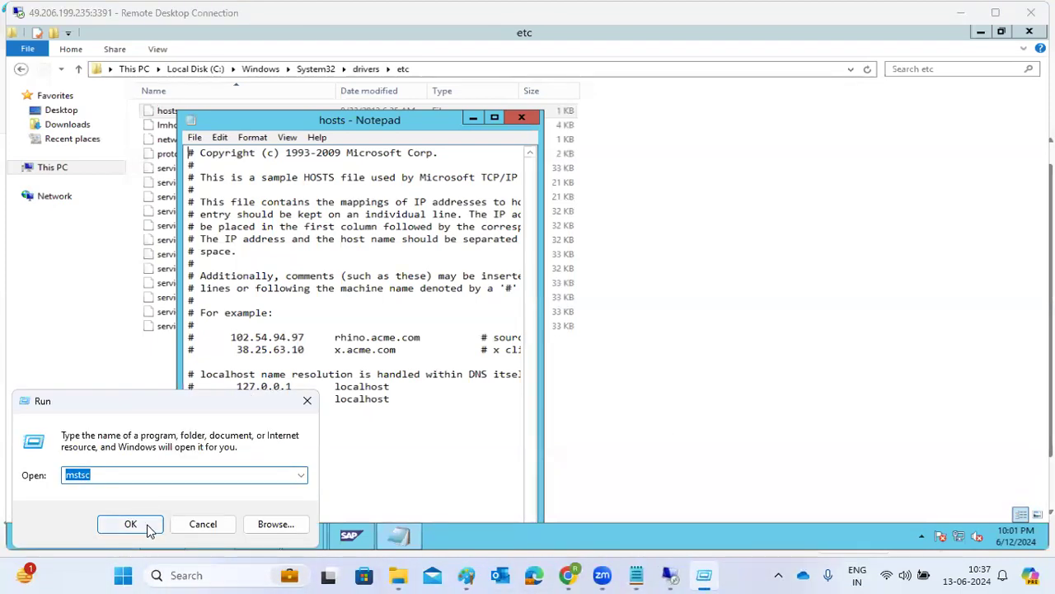
left_click(143, 525)
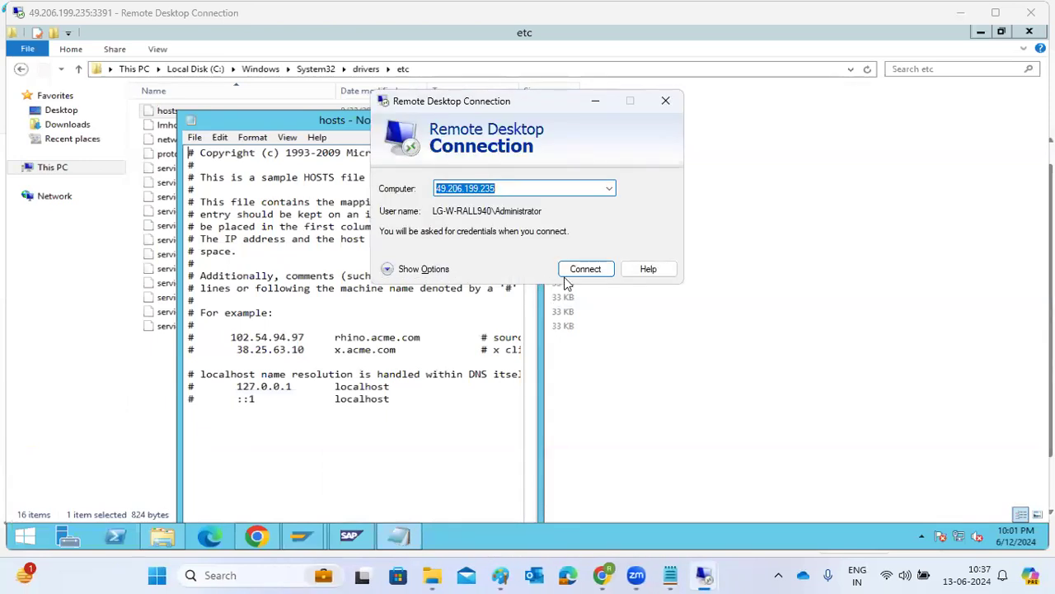
left_click(567, 273)
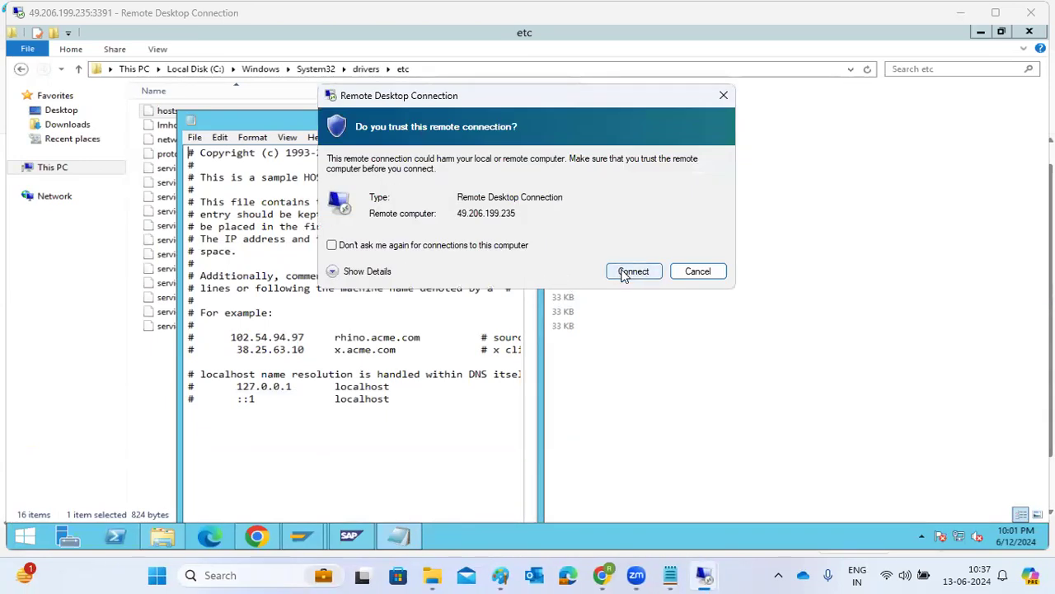
left_click(618, 272)
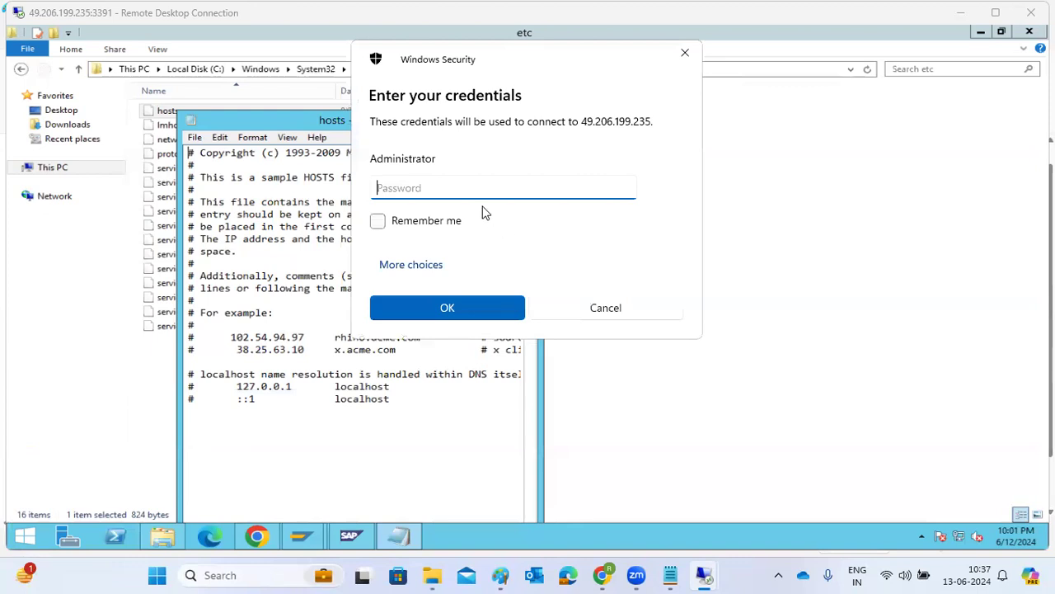
type("*************")
key("Return")
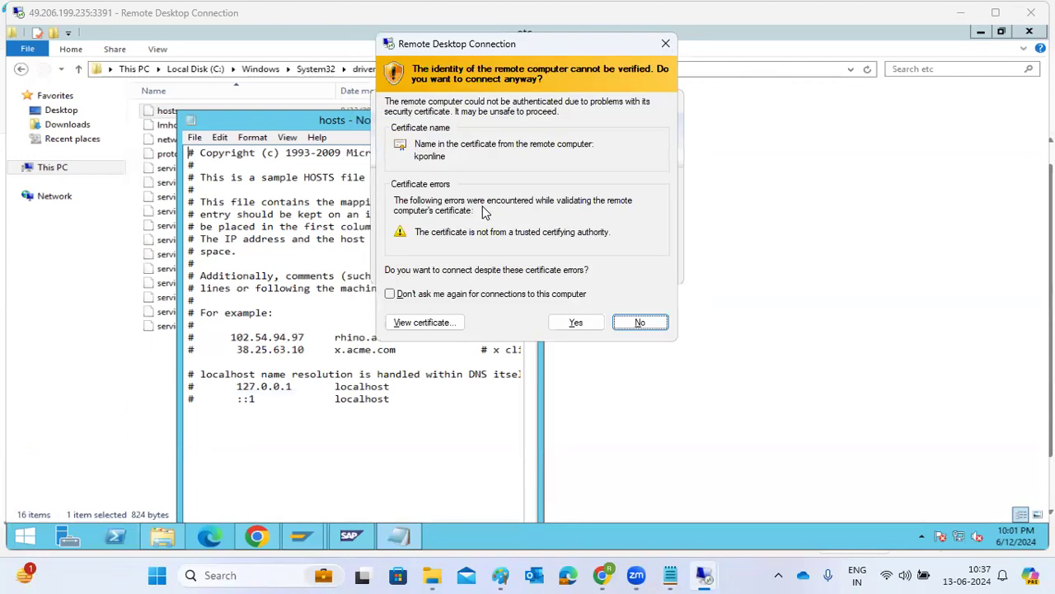
left_click(576, 322)
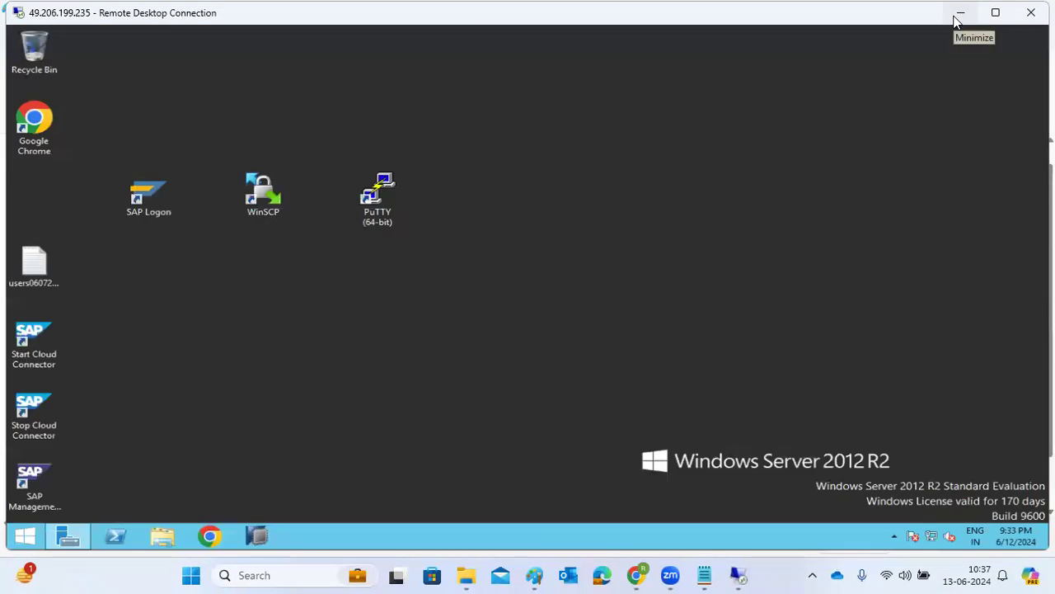
Step: Browse to the folder C:\Windows\System32\drivers\etc on the 49.206.199.235 server
left_click(160, 541)
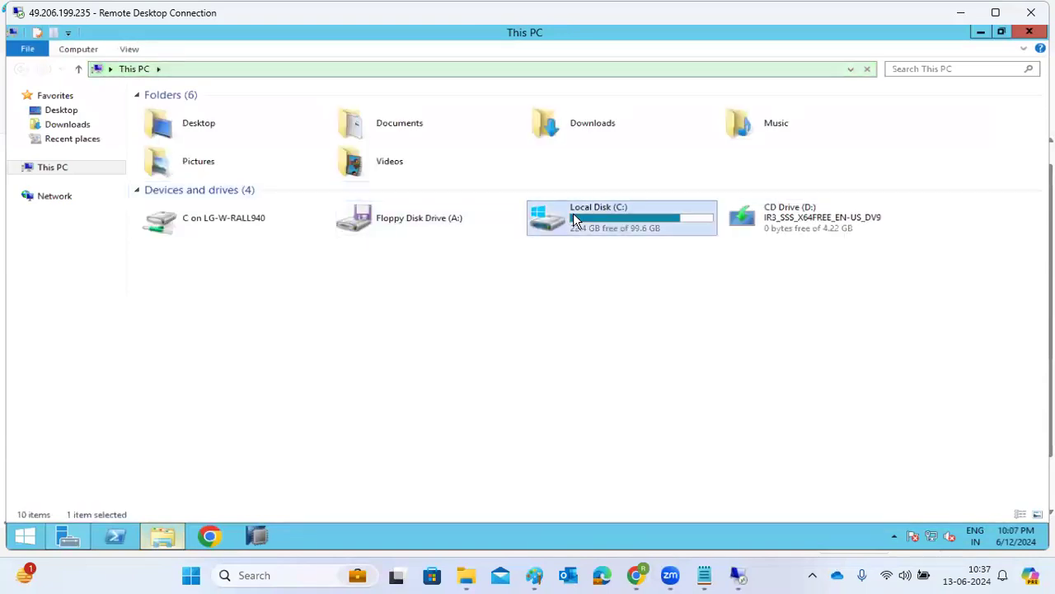
double_click(536, 221)
double_click(190, 255)
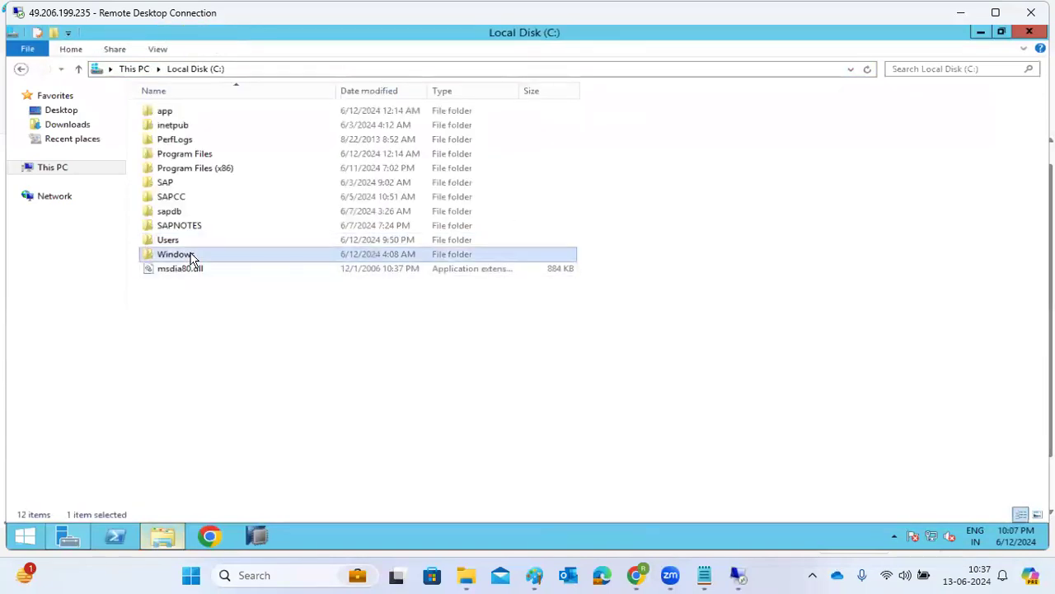
left_click(177, 157)
type("sys")
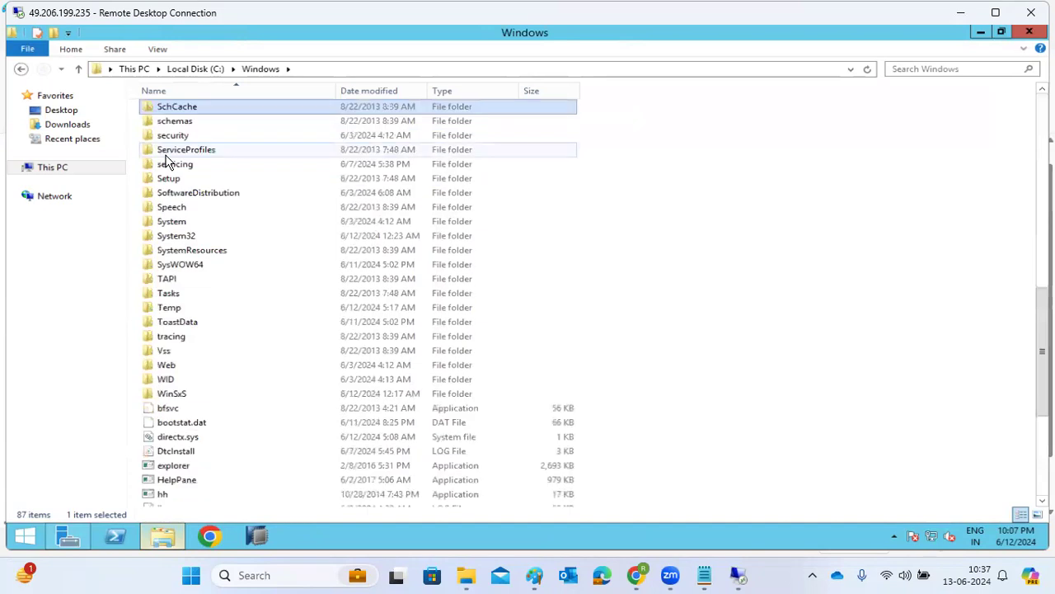
double_click(186, 237)
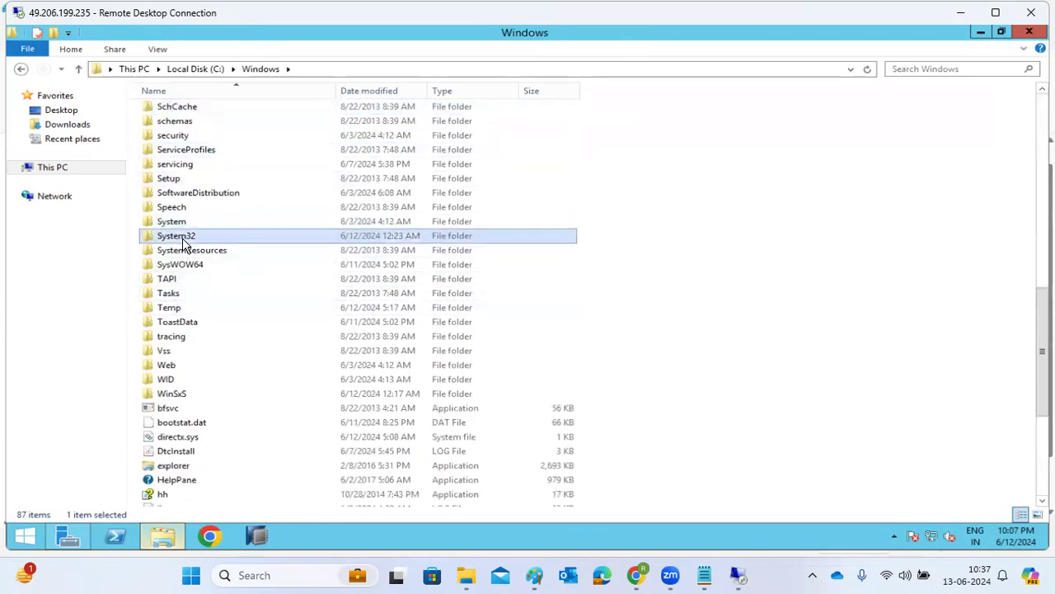
left_click(185, 240)
type("dr")
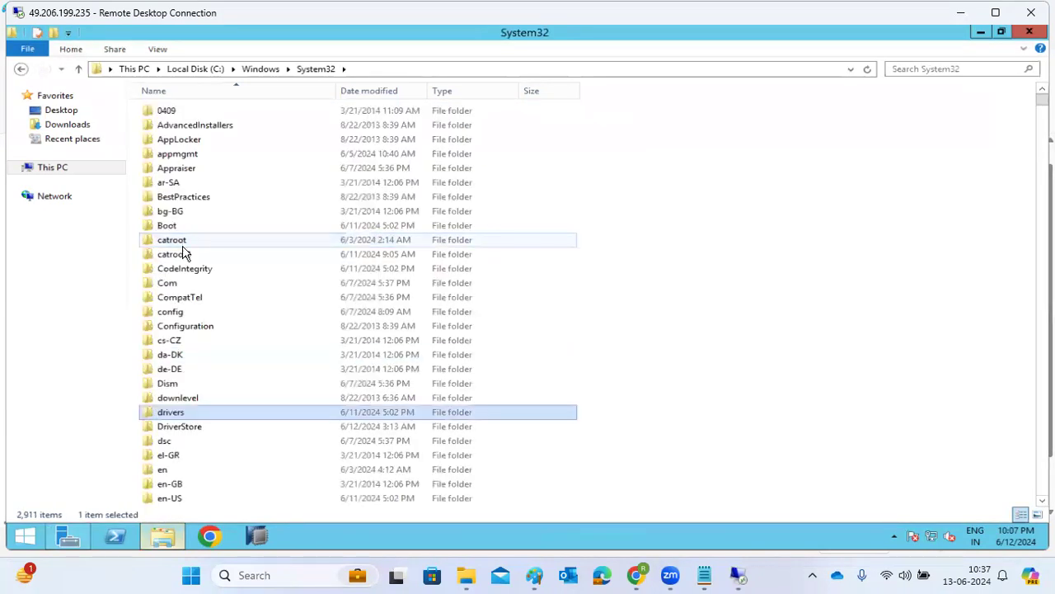
double_click(173, 413)
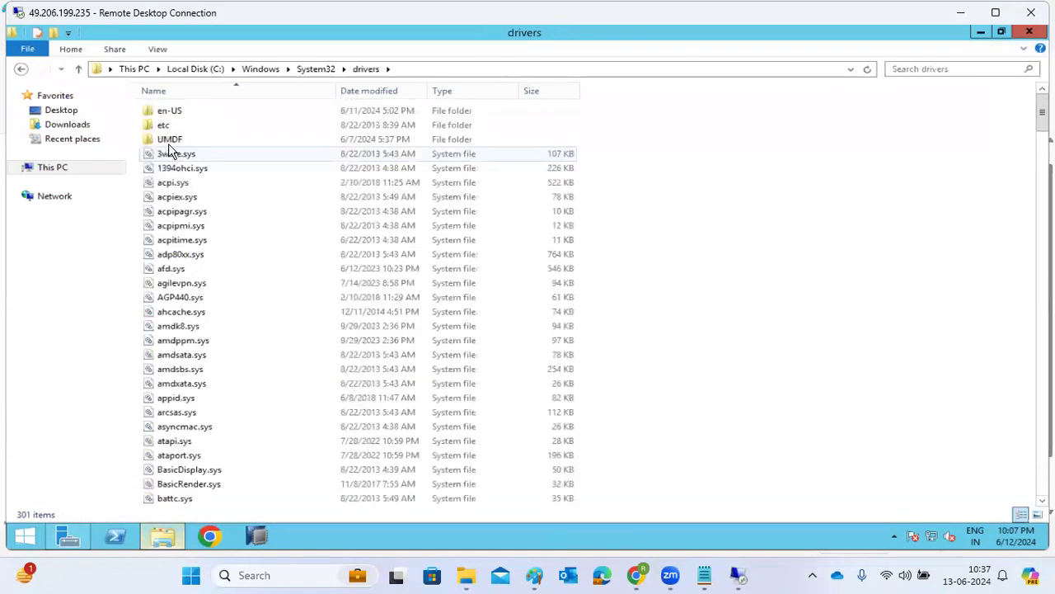
double_click(165, 125)
Step: Open this server's hosts file in Notepad and copy the host entries from 192.168.0.120 kponline through 192.168.0.122 saphana
left_click(166, 115)
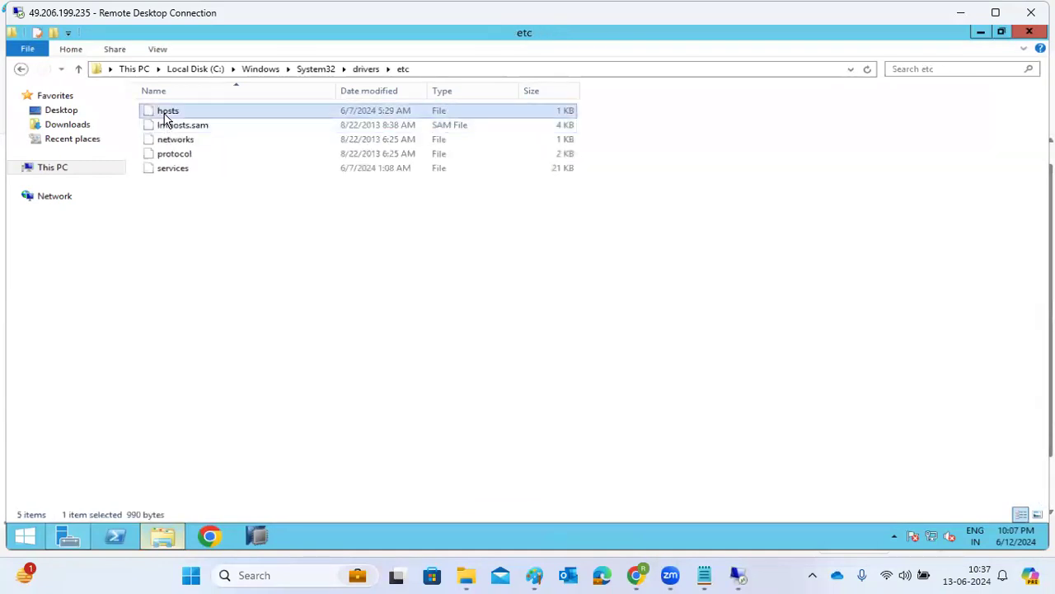
key("Return")
left_click(426, 346)
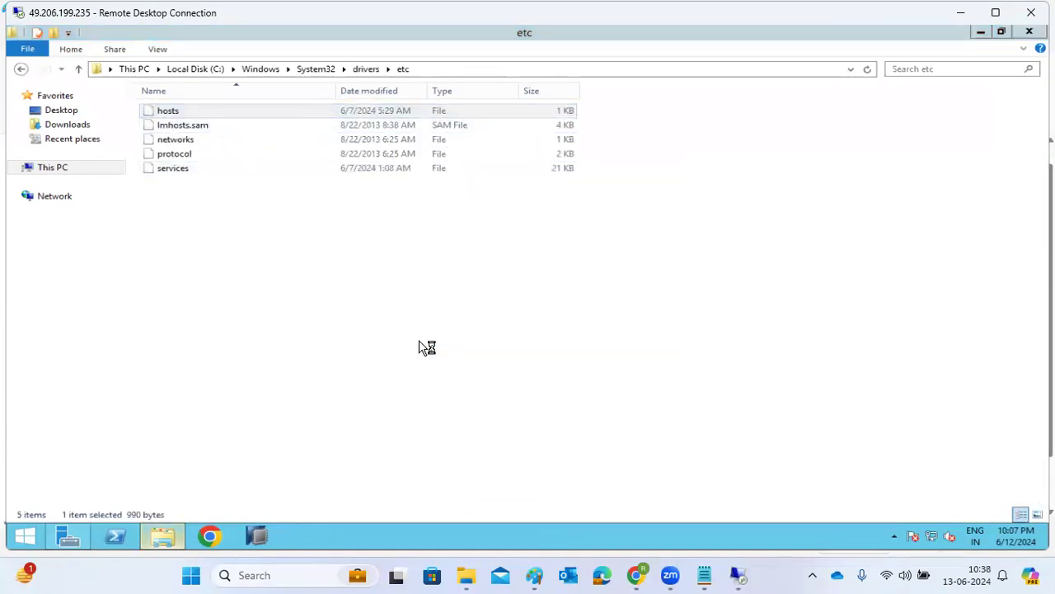
scroll(26, 380, "down", 1)
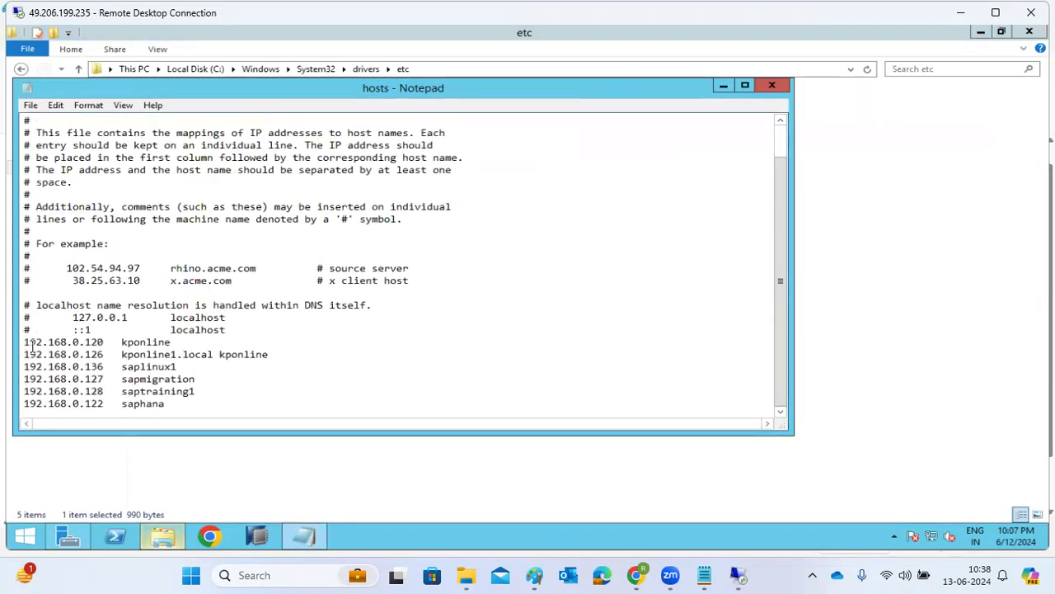
left_click_drag(26, 342, 235, 417)
key("ctrl+c")
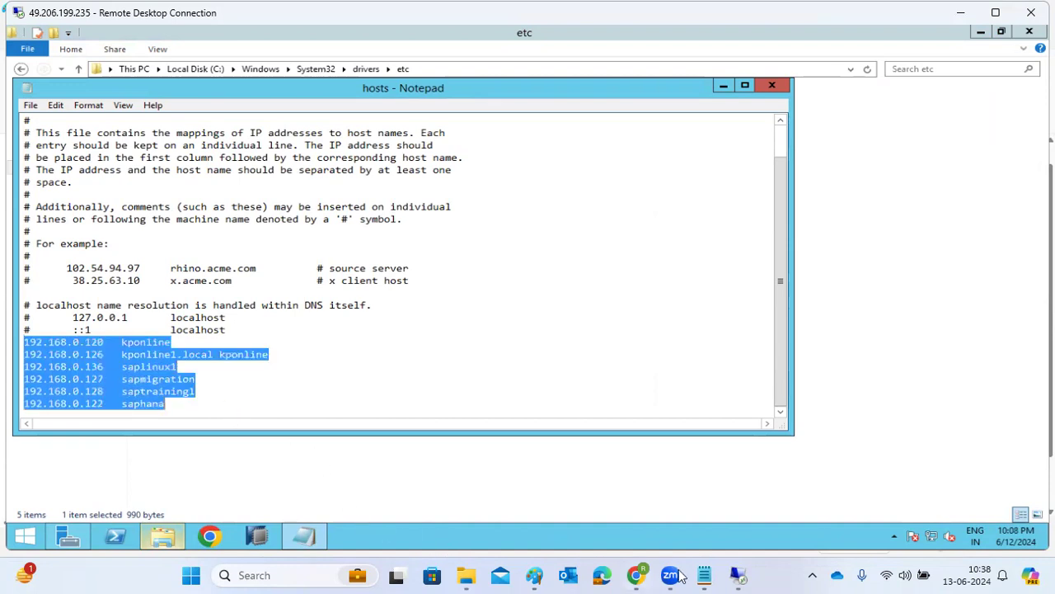
Step: Switch to the 49.206.199.235:3391 session, paste the copied entries beneath the localhost lines of its hosts file, and close the saved file and folder
mouse_move(740, 575)
left_click(675, 507)
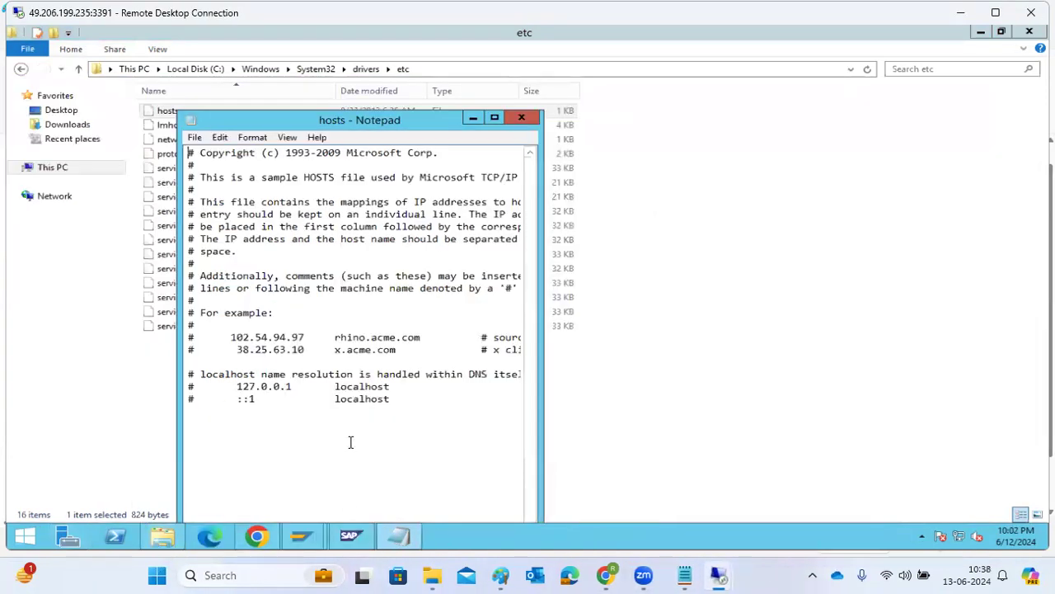
key("ctrl+v")
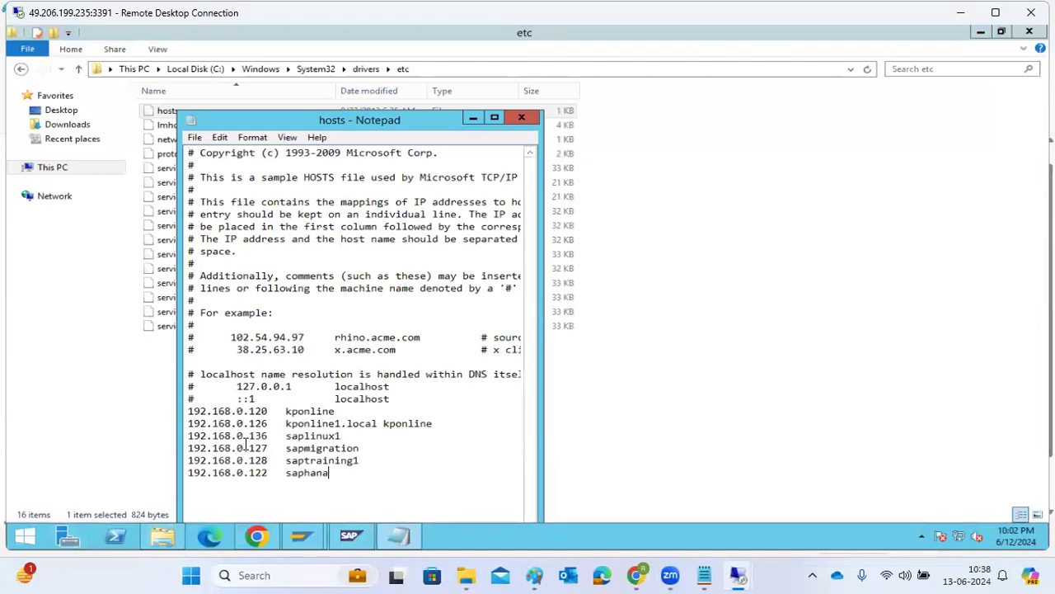
left_click(521, 117)
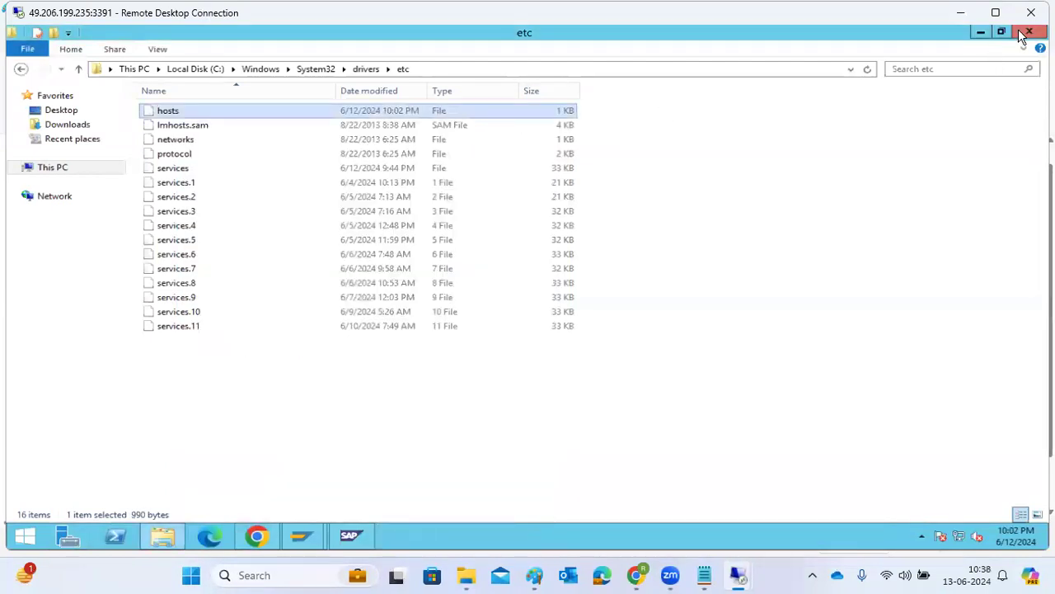
left_click(1029, 30)
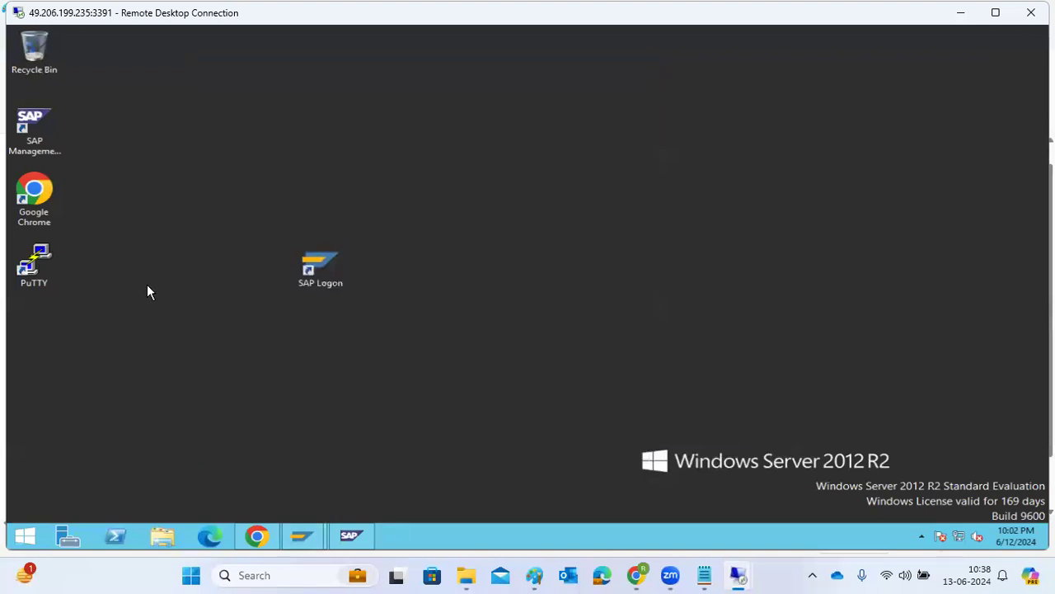
Step: Test a PuTTY connection to host saplinux1, accepting its host key, and close the session
left_click(37, 255)
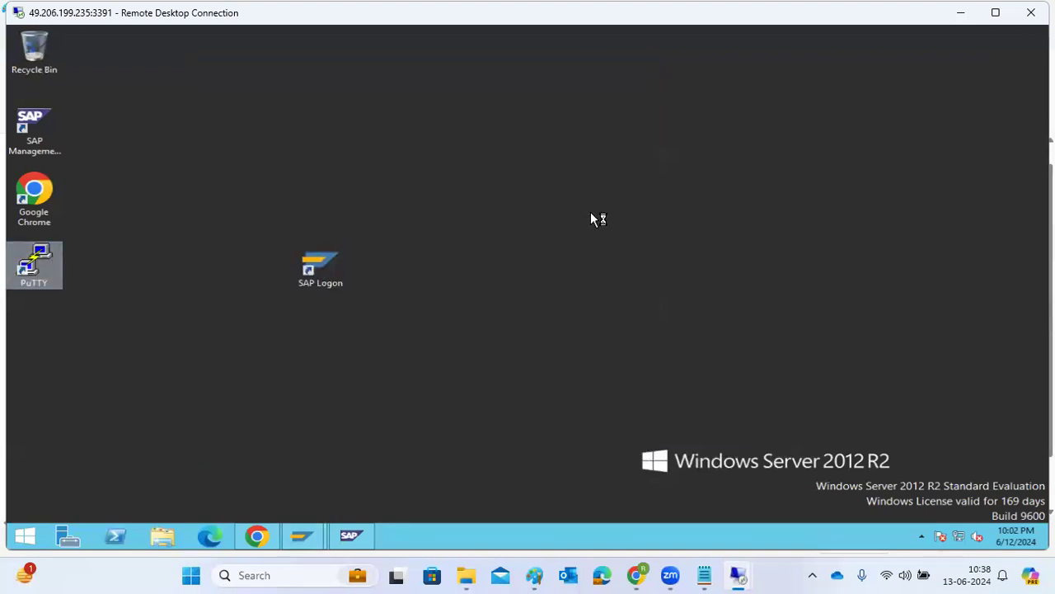
type("saplinux1")
key("Return")
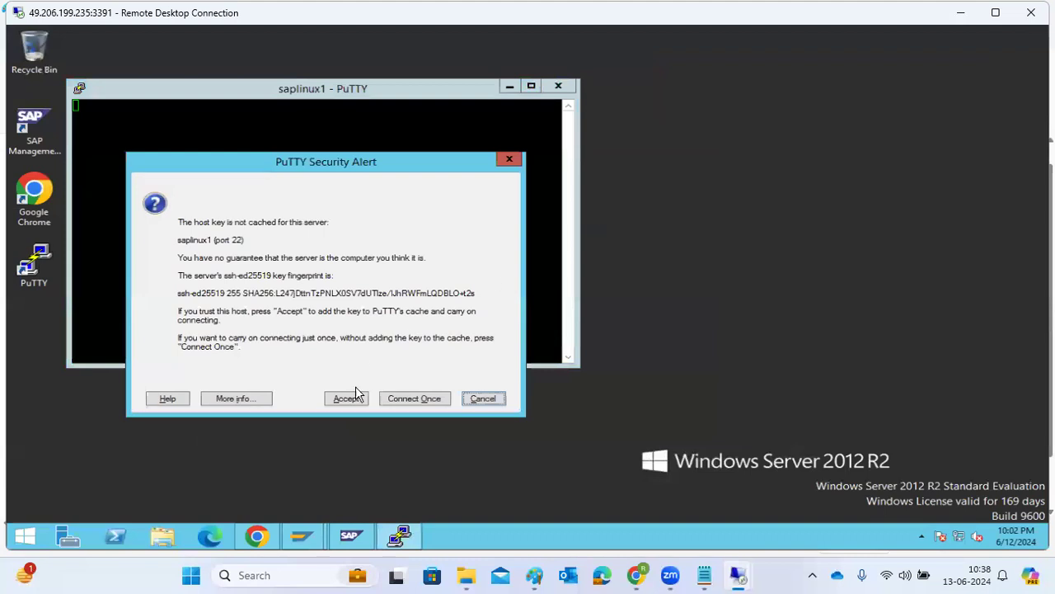
left_click(344, 399)
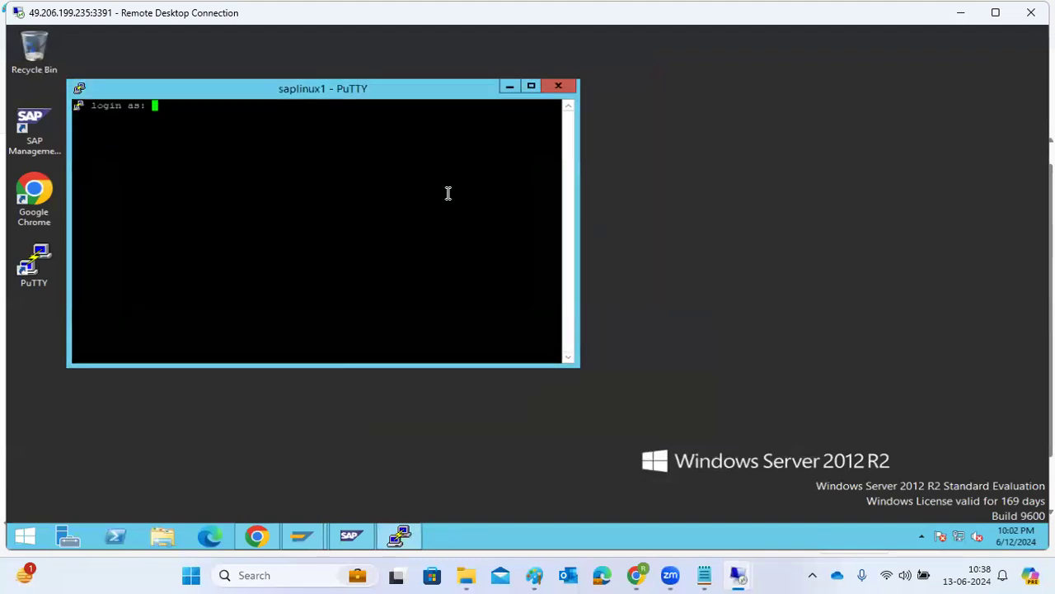
left_click(558, 86)
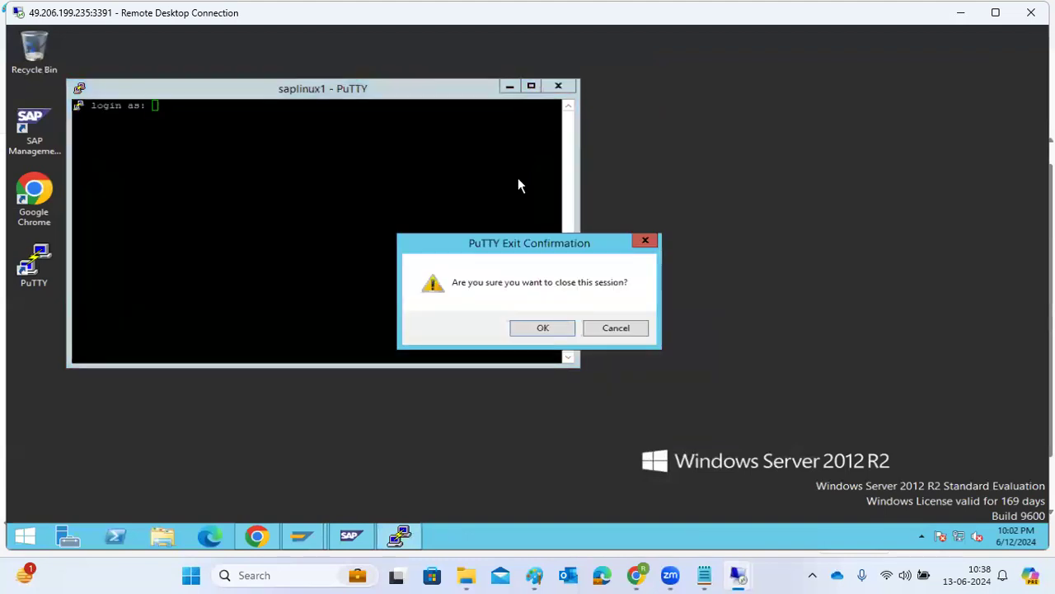
left_click(541, 328)
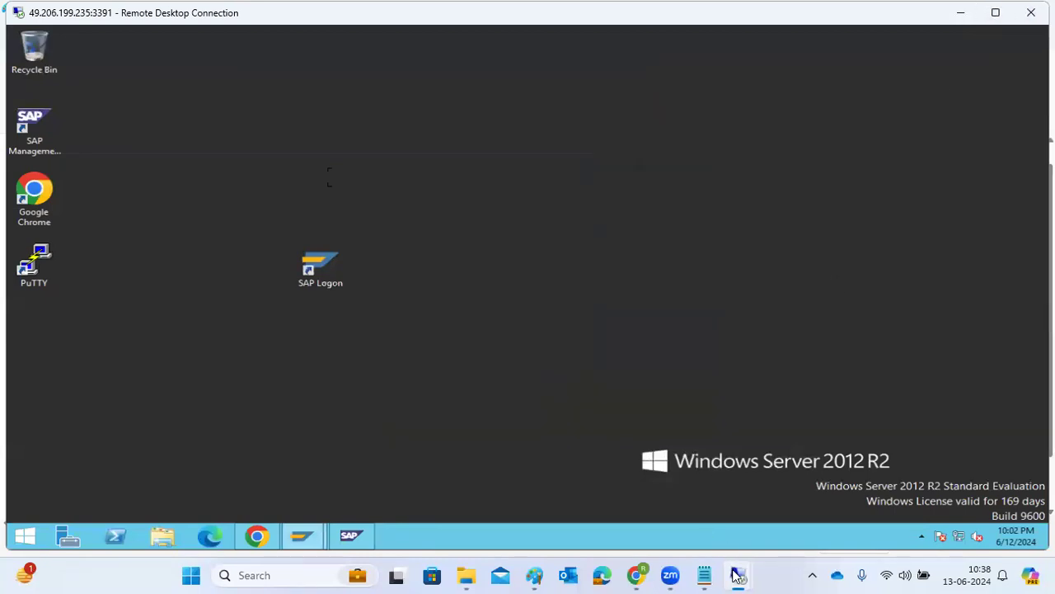
Step: Close the hosts file in the 49.206.199.235 session, minimize that session, and return to the 49.206.199.235:3391 session
mouse_move(740, 577)
left_click(766, 533)
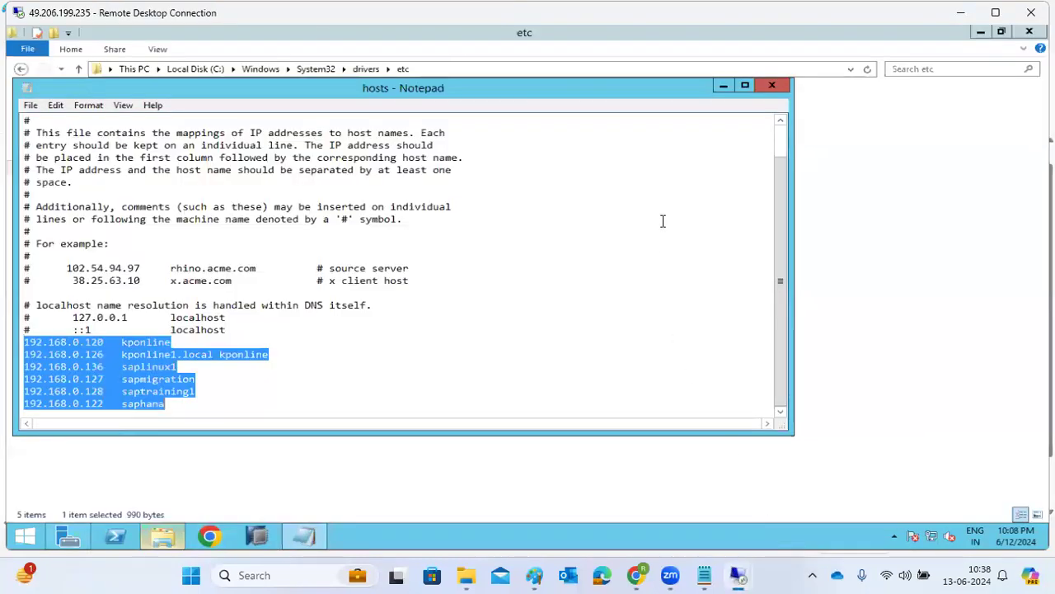
left_click(770, 86)
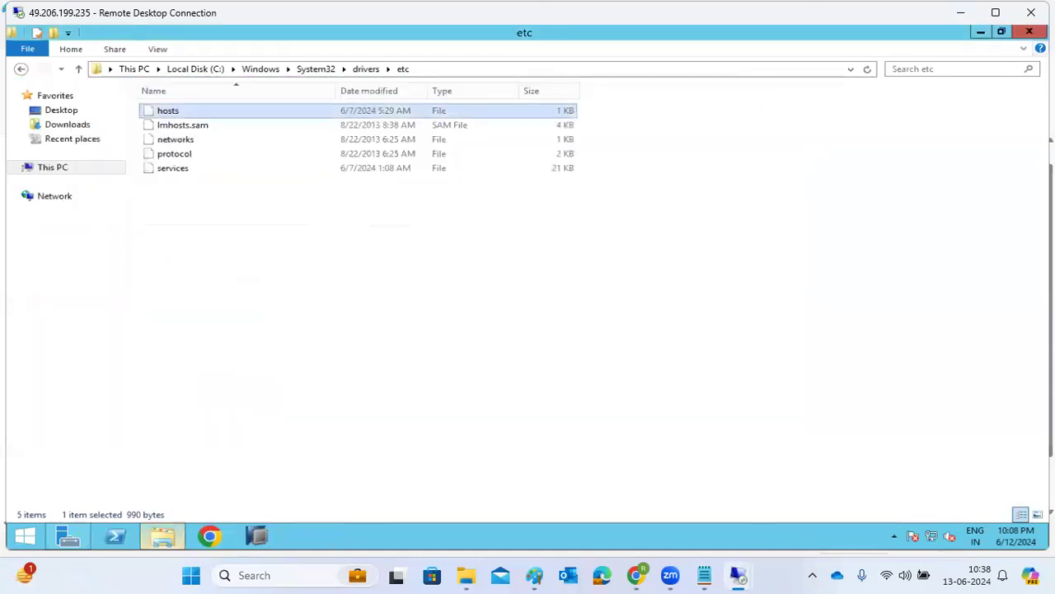
key("super+d")
left_click(961, 13)
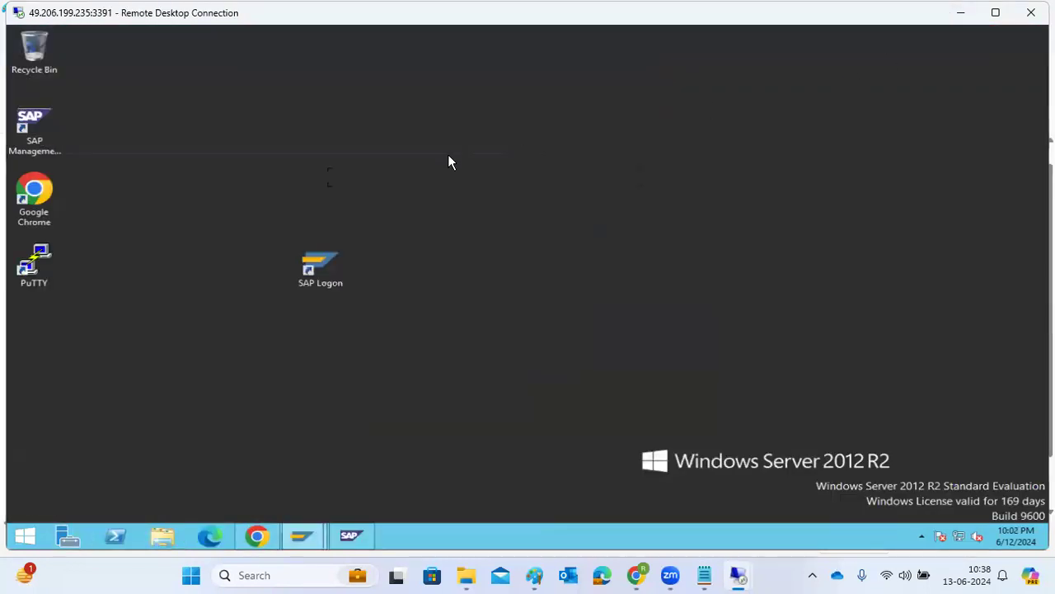
Step: Check the progress of the Additional Application Server Instance installation in Software Provisioning Manager and bring up a File Explorer window
left_click(257, 540)
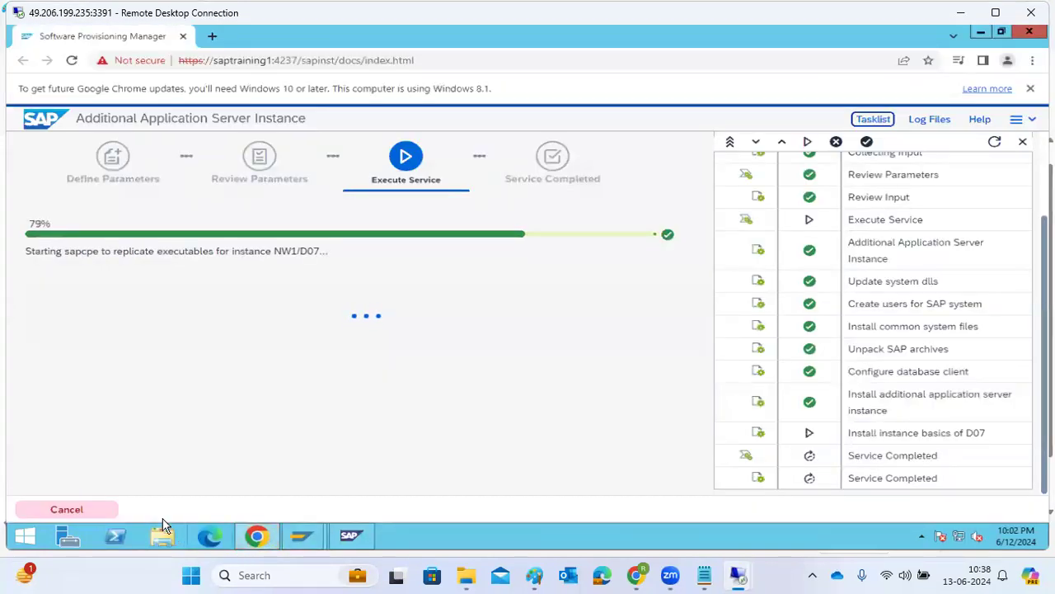
left_click_drag(311, 252, 300, 251)
left_click(171, 535)
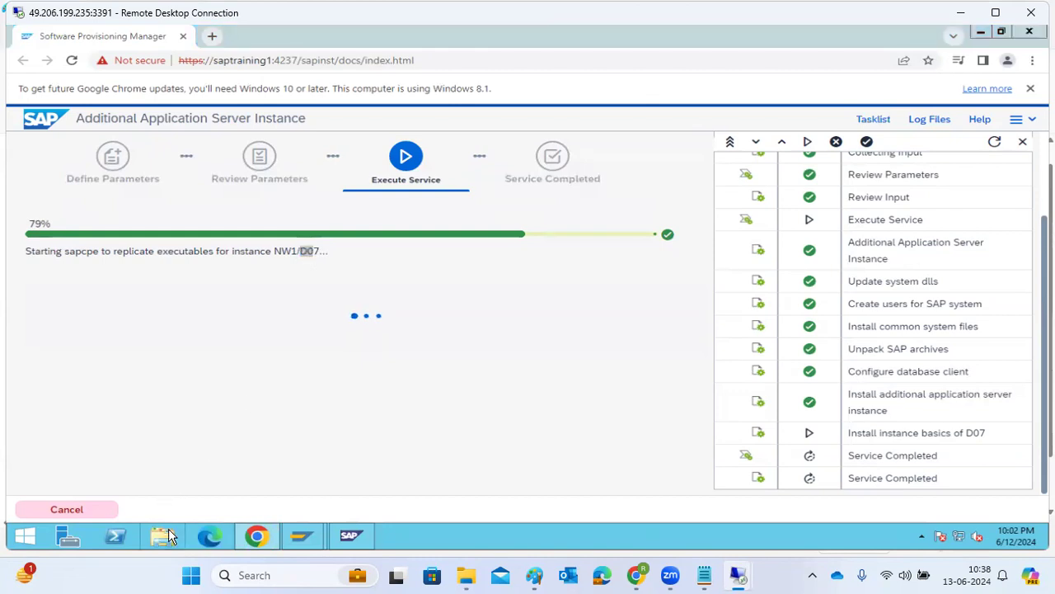
left_click(352, 298)
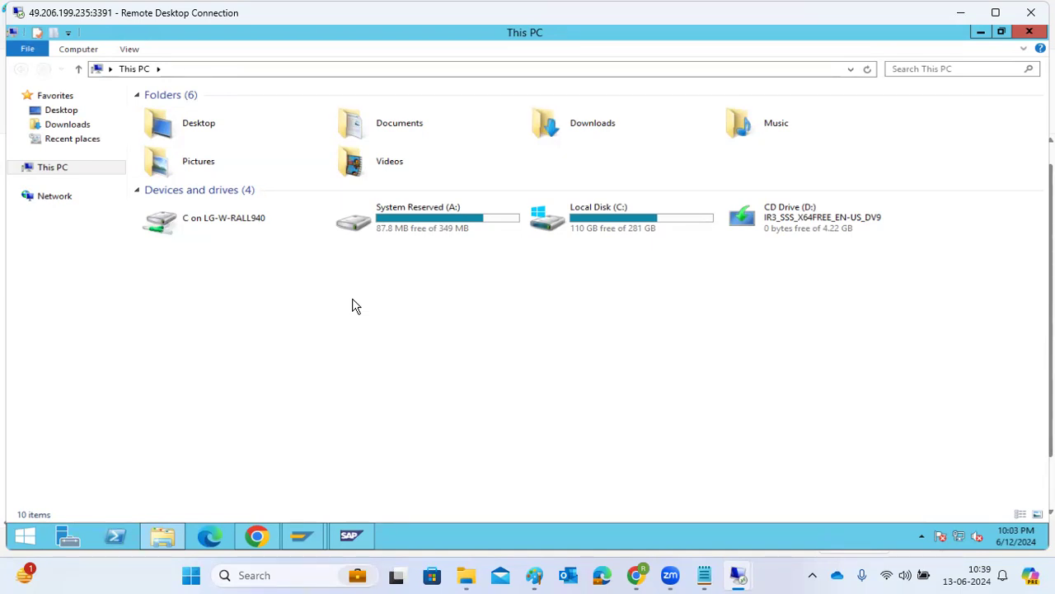
left_click(257, 537)
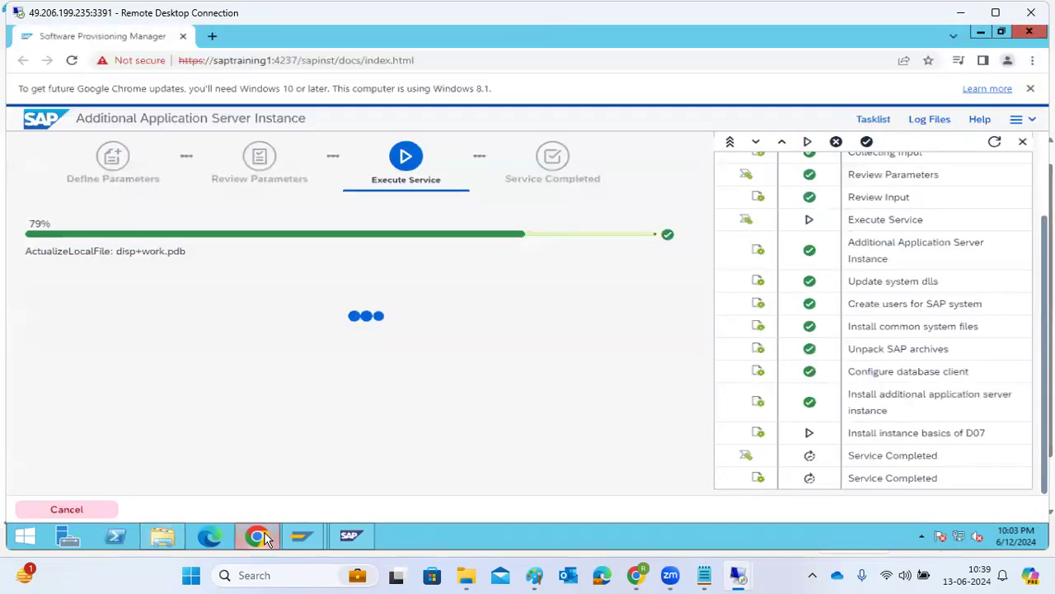
key("alt+Tab")
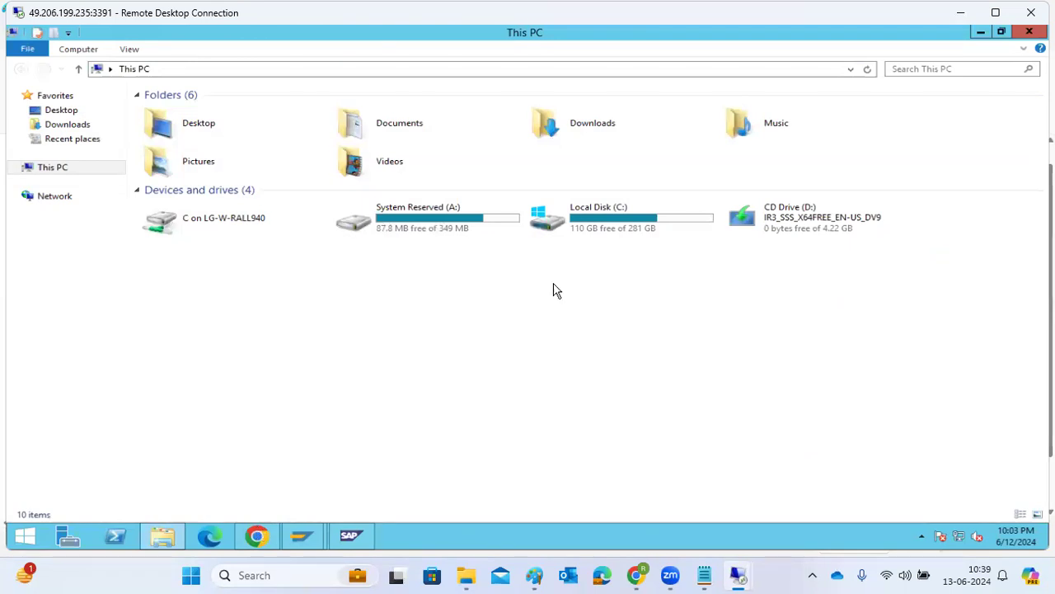
Step: Browse to the folder C:\usr\sap\NW1
double_click(611, 231)
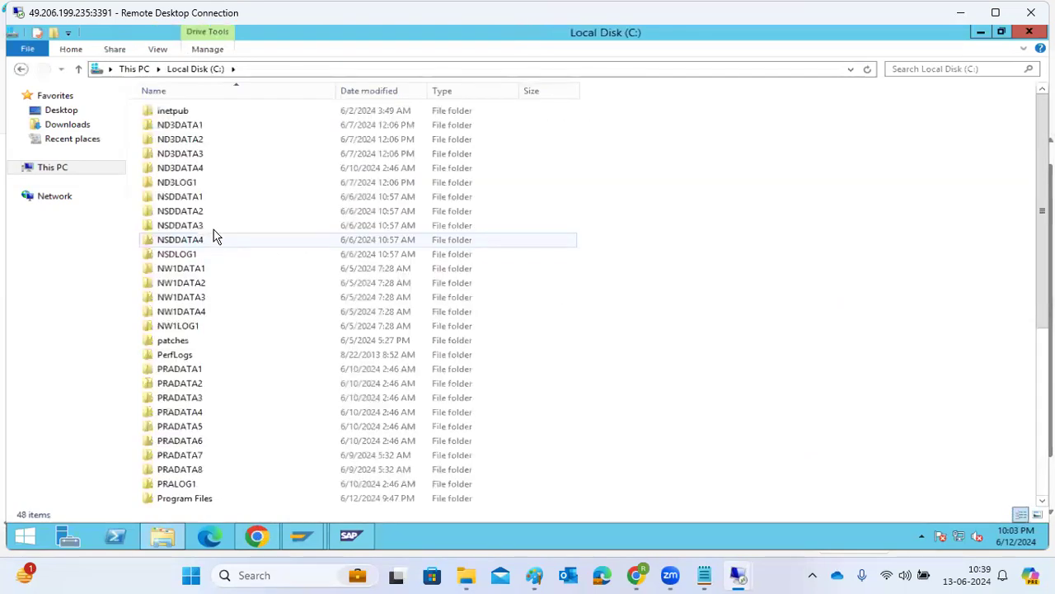
scroll(165, 487, "down", 7)
double_click(165, 485)
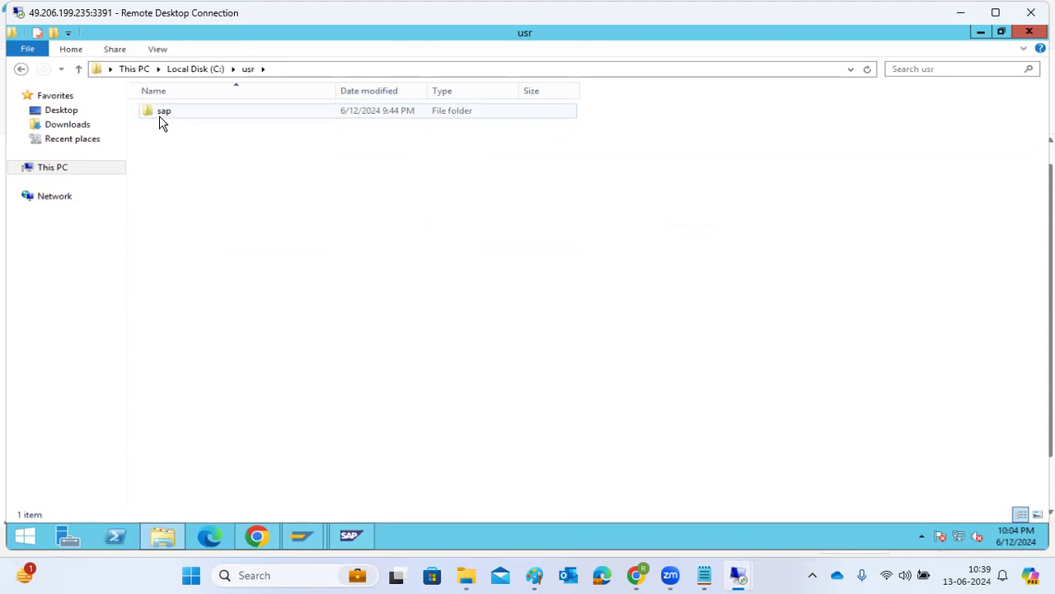
left_click(162, 122)
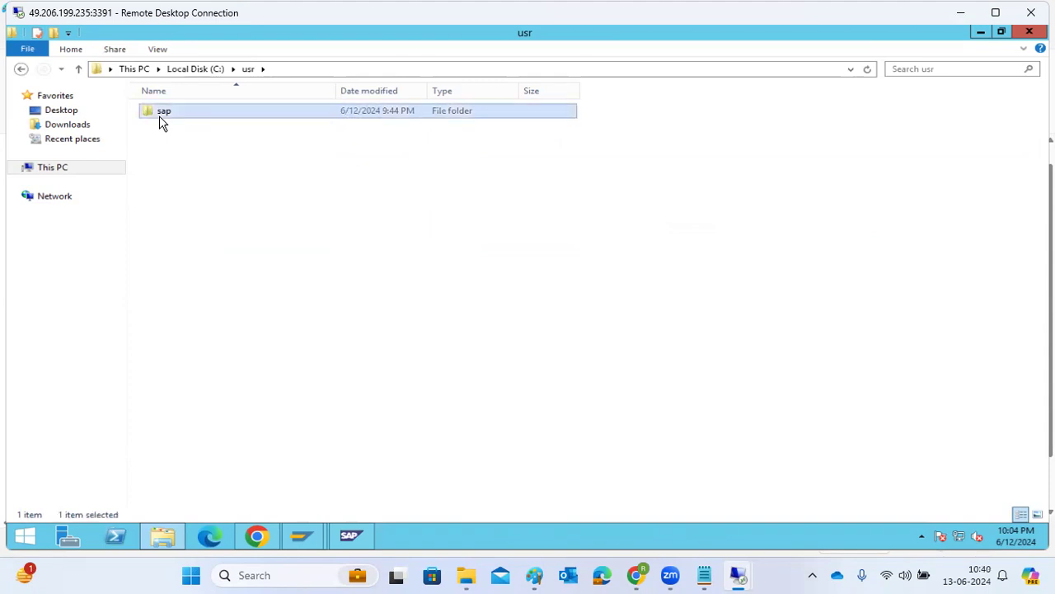
double_click(163, 122)
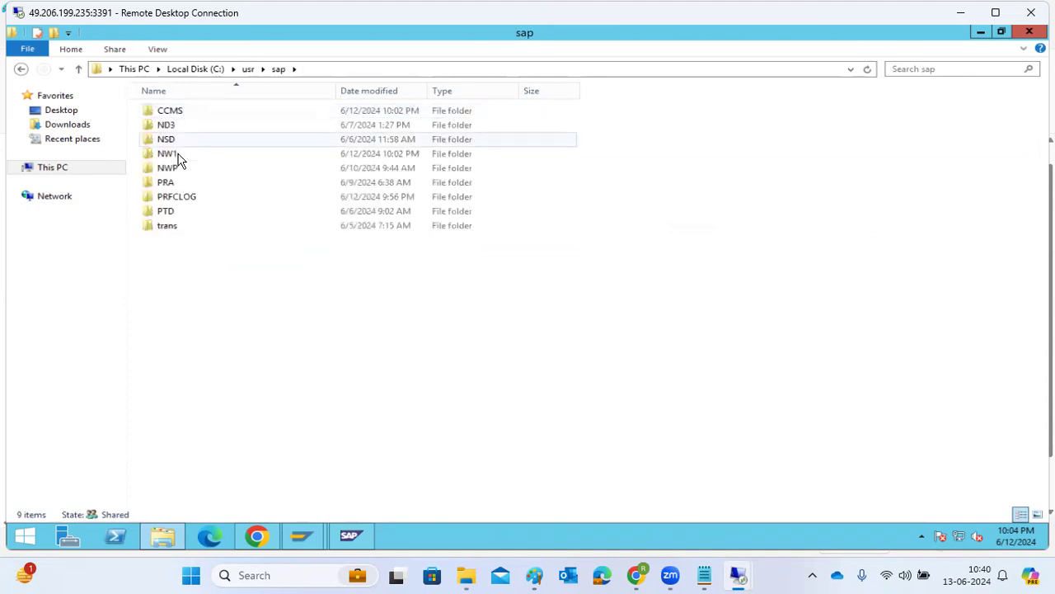
double_click(167, 154)
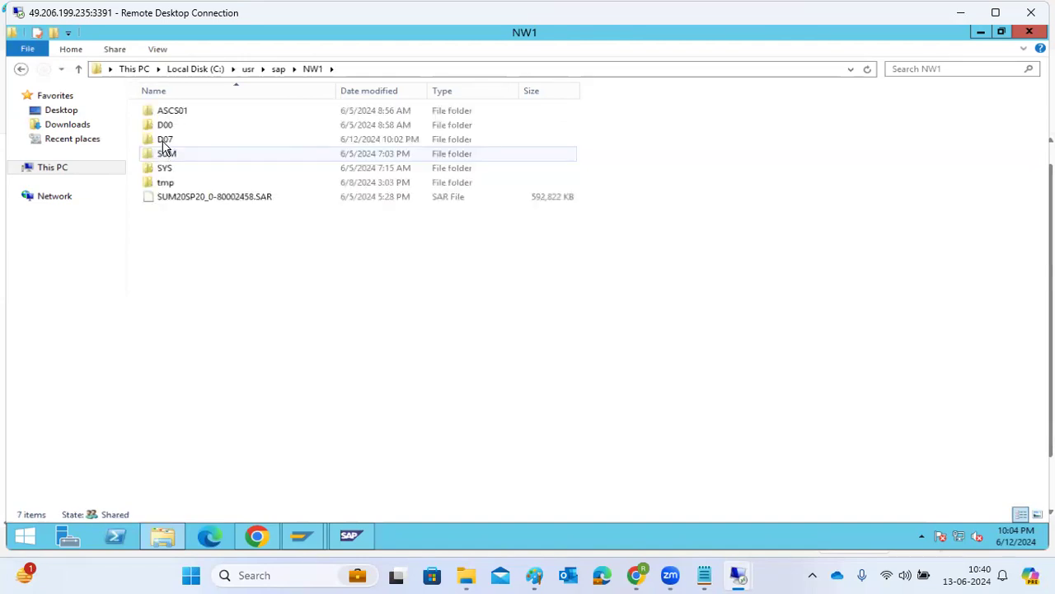
Step: Compare the D00 and D07 instance folders with the NW1 instances in the SAP Management Console, and open the D07 folder
left_click(164, 143)
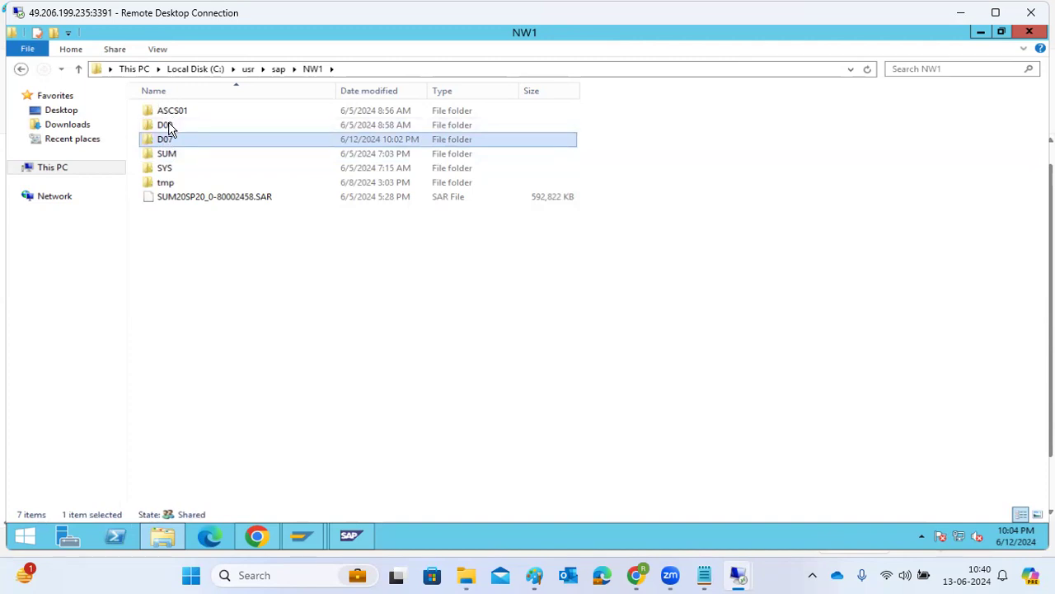
left_click(168, 127)
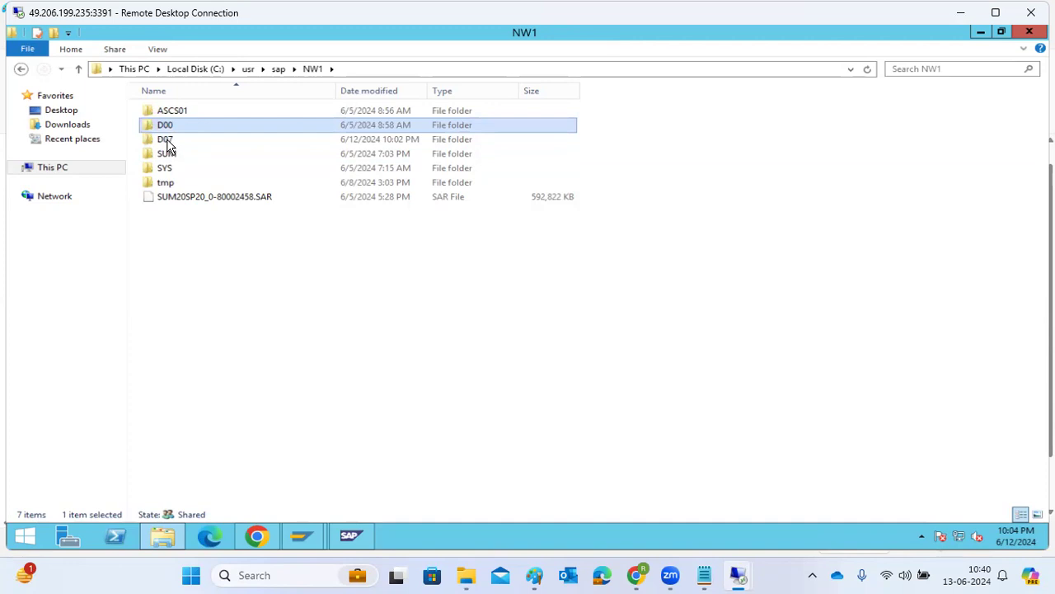
left_click(168, 146)
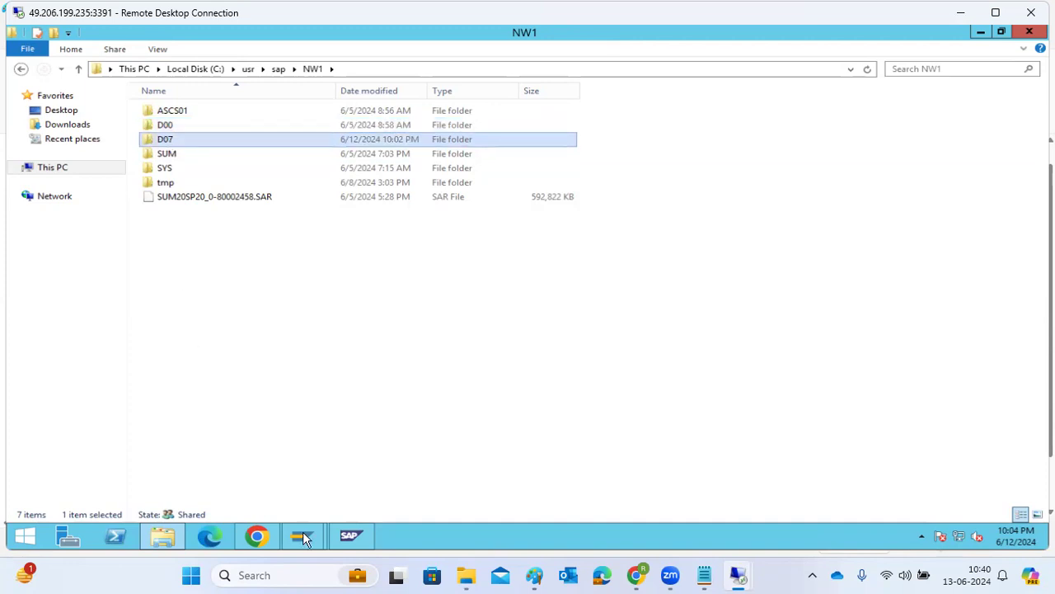
left_click(352, 538)
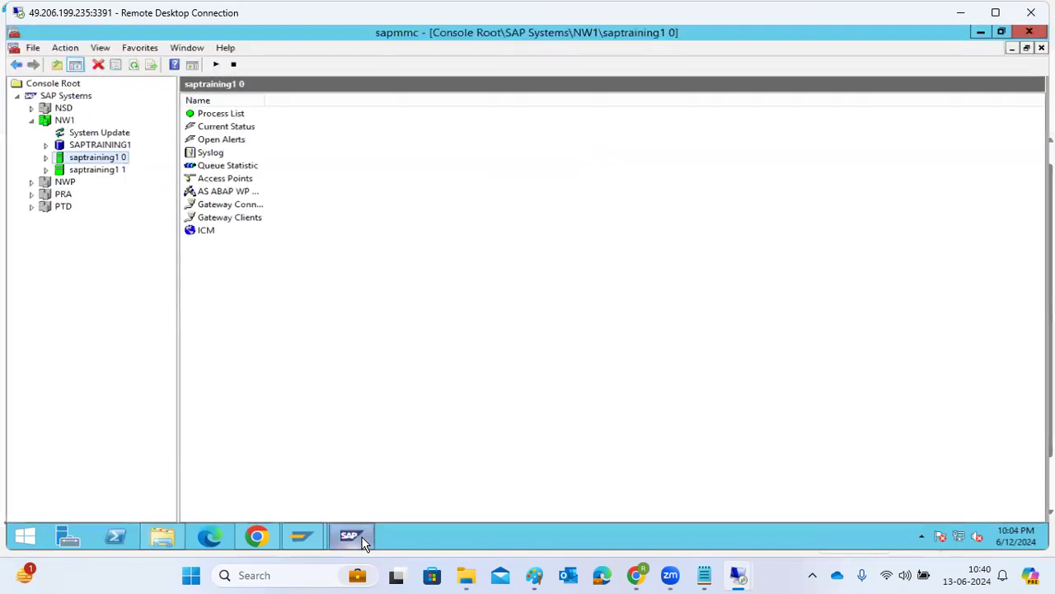
left_click(361, 536)
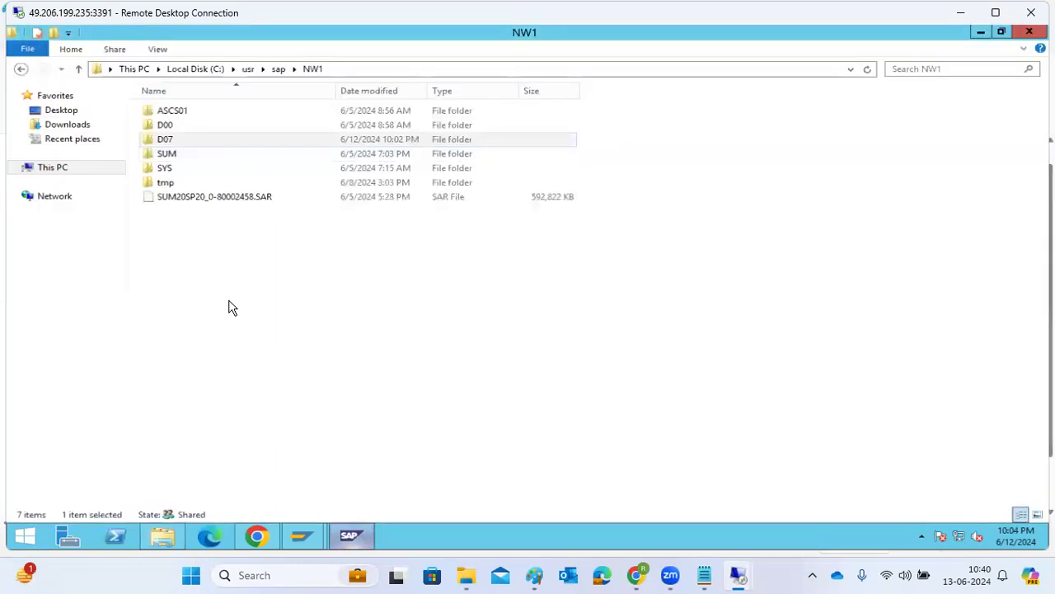
double_click(177, 138)
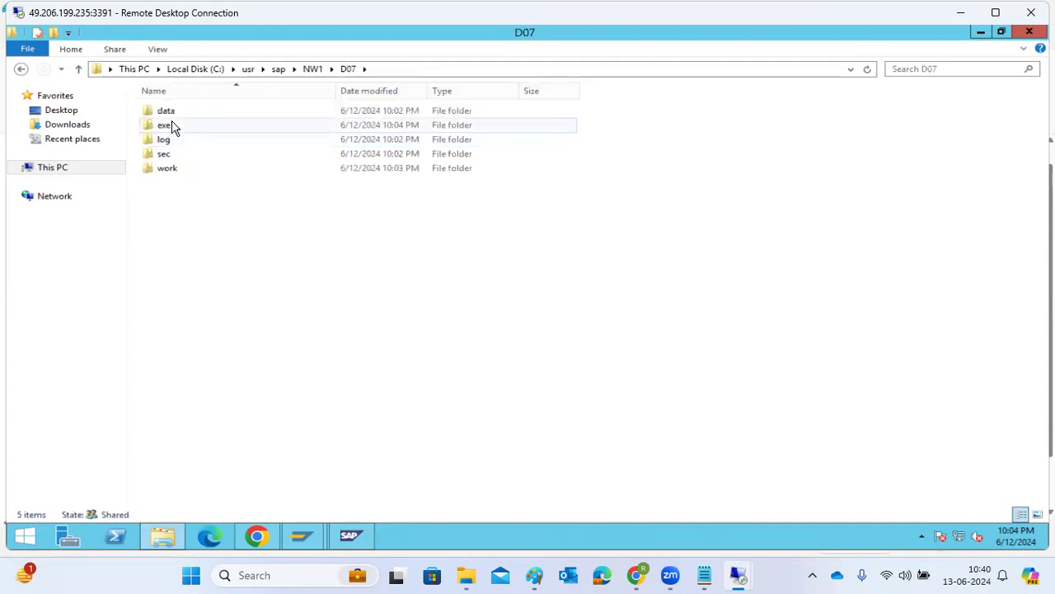
Step: Recheck the installer, run transaction sm51 in the NW1 SAP Easy Access session, and dismiss the Internet Explorer security message
left_click(257, 538)
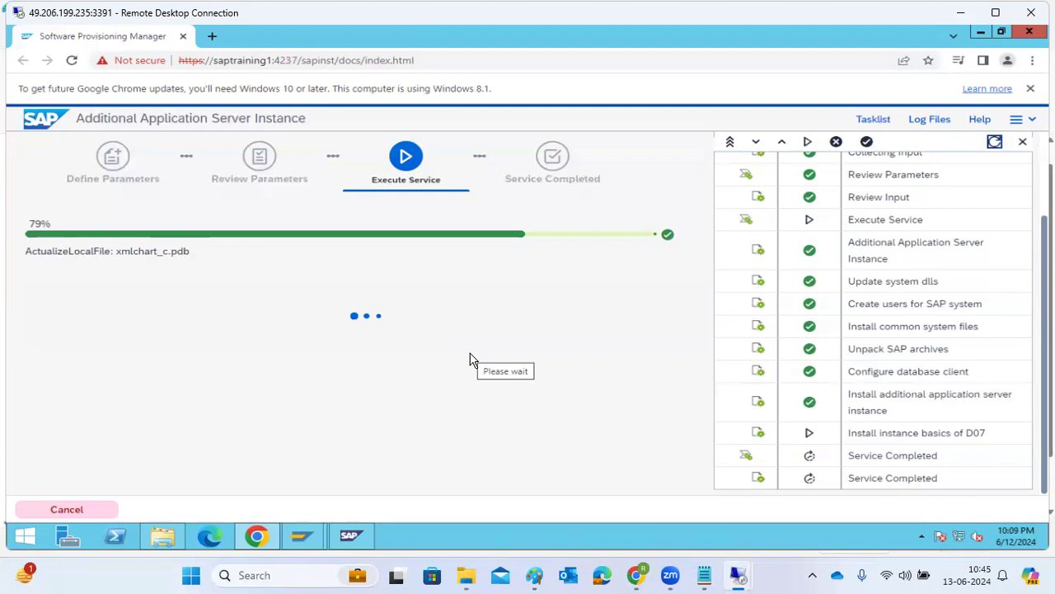
left_click(310, 540)
mouse_move(313, 533)
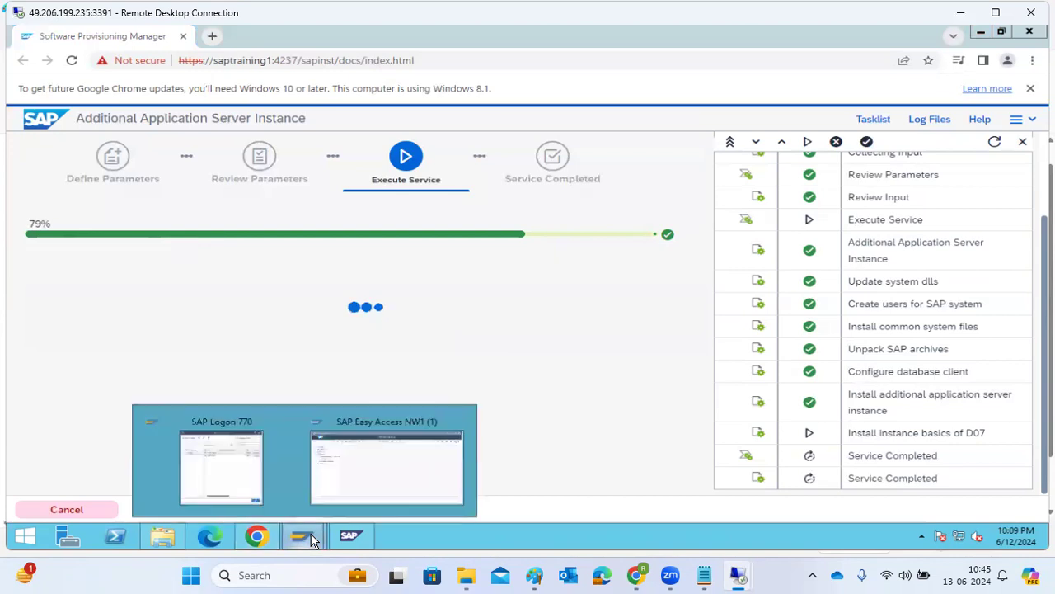
left_click(395, 461)
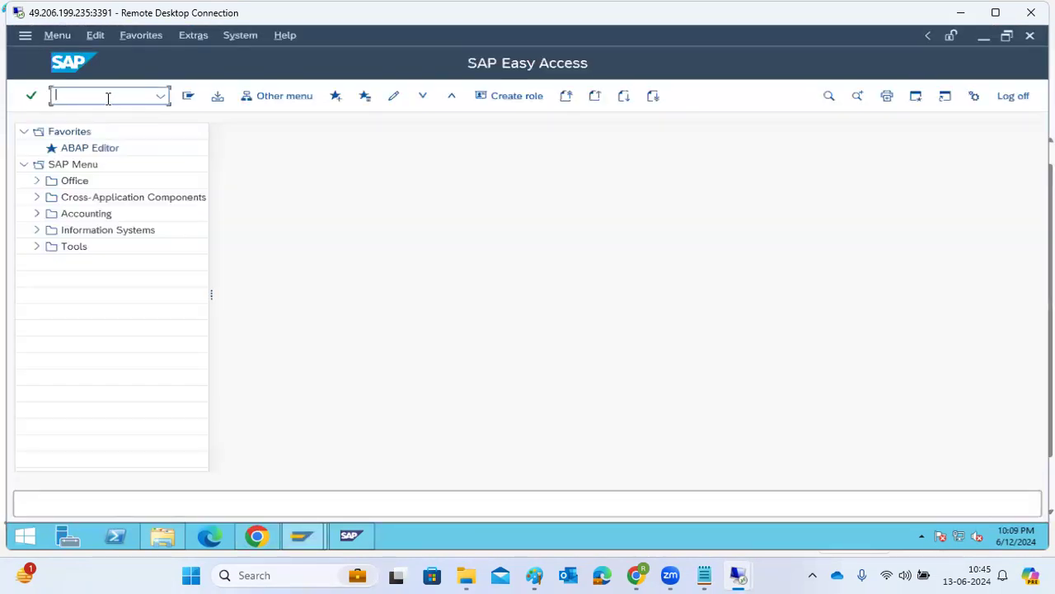
type("sm51")
key("Return")
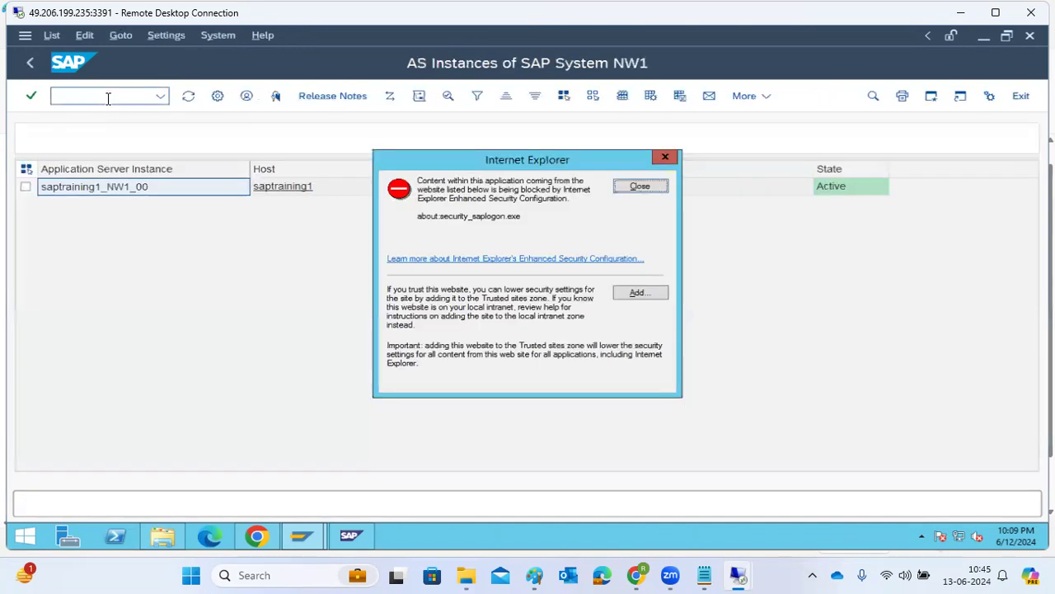
left_click(638, 188)
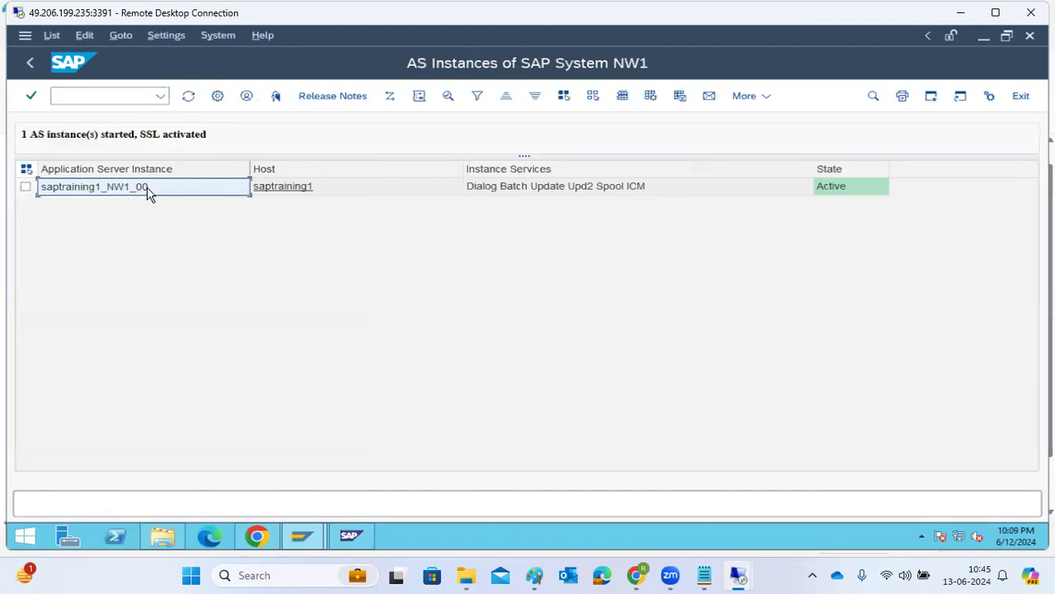
Step: Review the installation progress and the NW1 instances in the SAP Management Console, and refresh the AS instances list
left_click(258, 536)
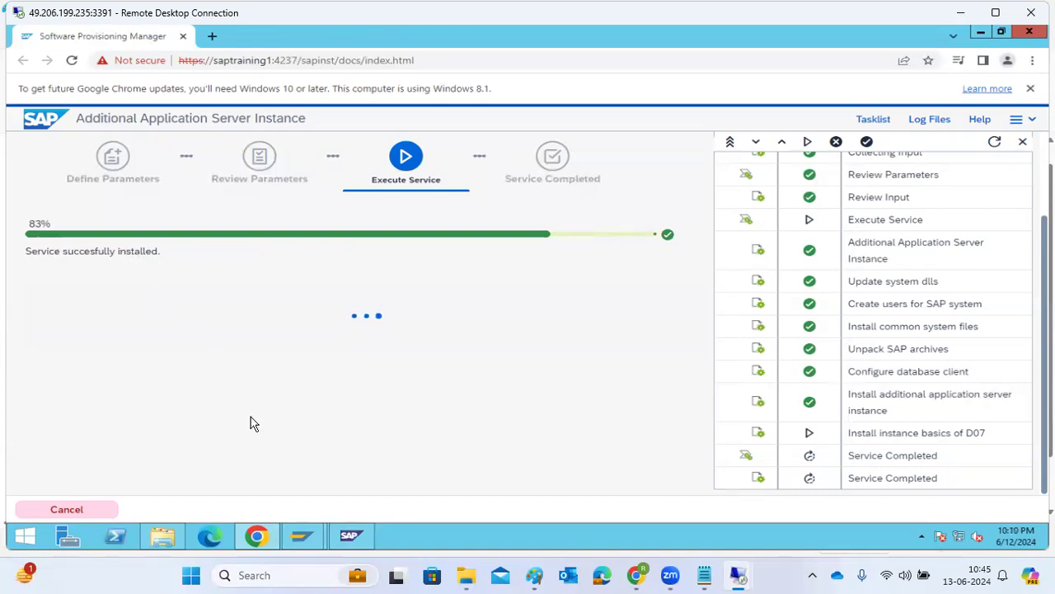
left_click_drag(115, 250, 160, 250)
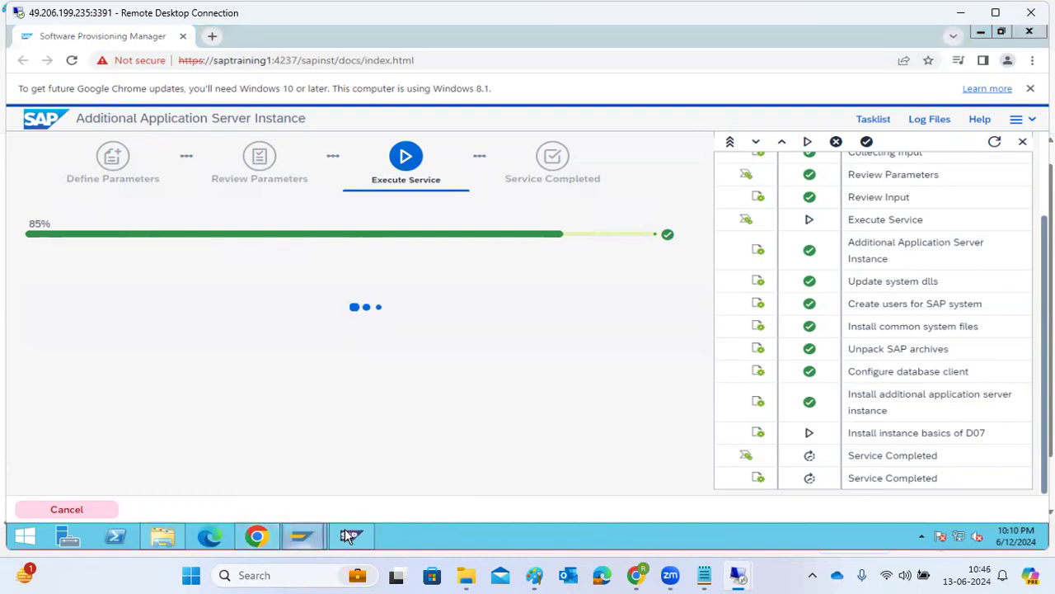
left_click(346, 532)
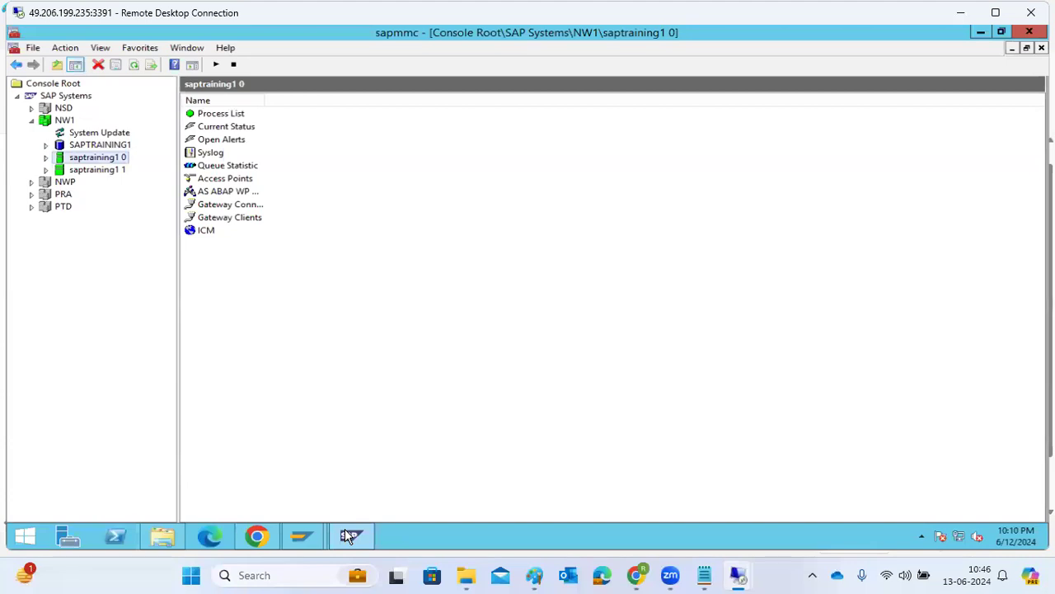
left_click(345, 532)
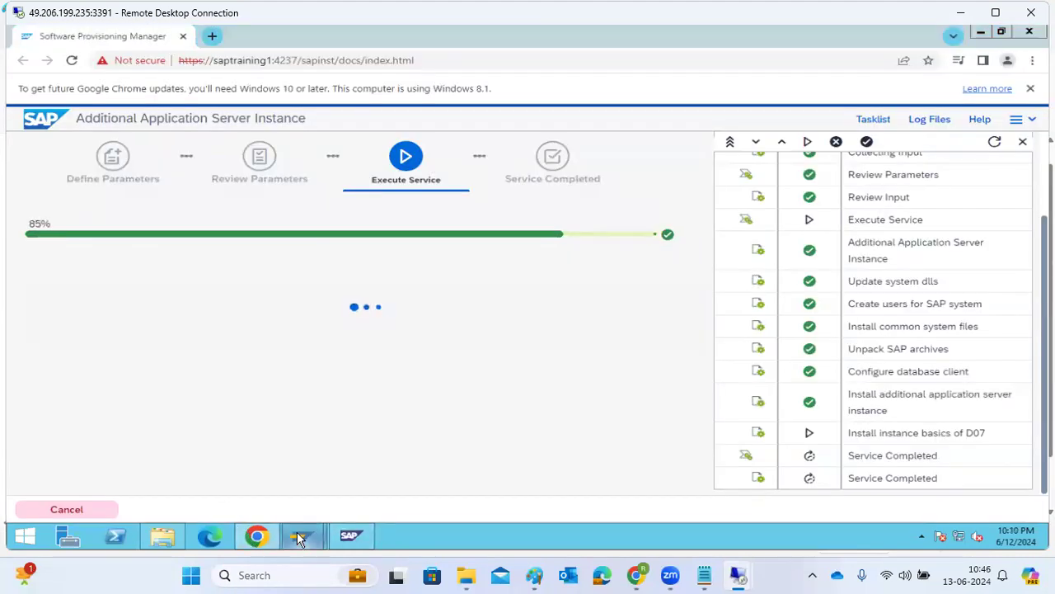
left_click(342, 478)
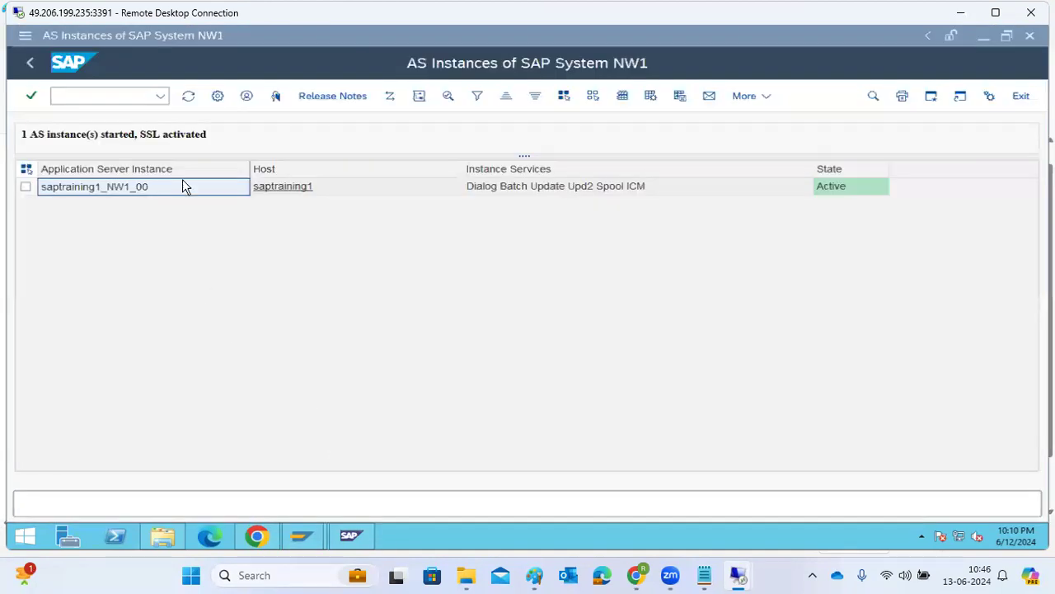
left_click(188, 97)
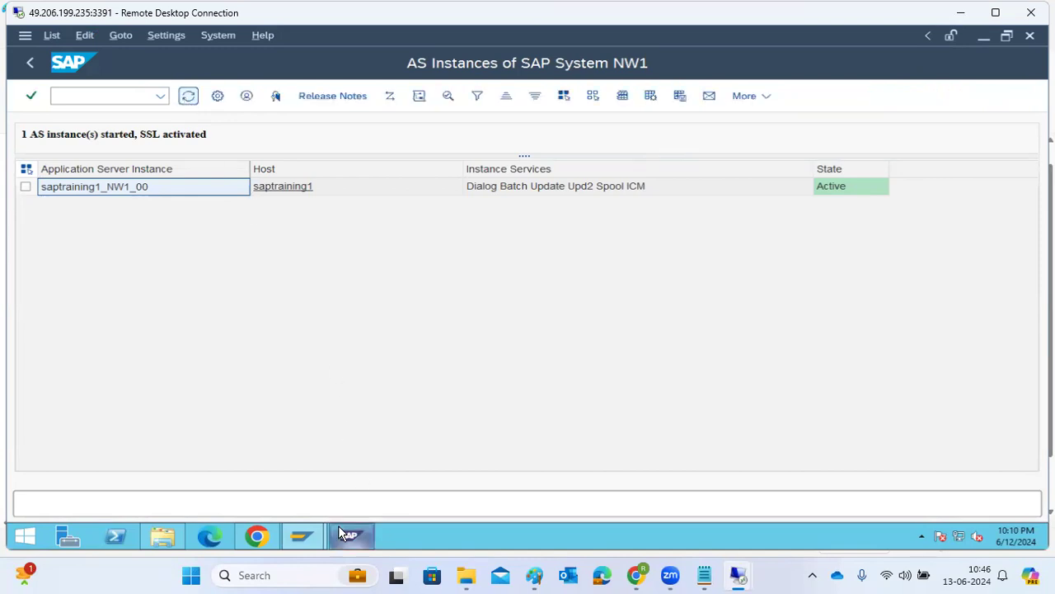
Step: Check the installer again and close the SAP Management Console without saving its console settings
left_click(266, 534)
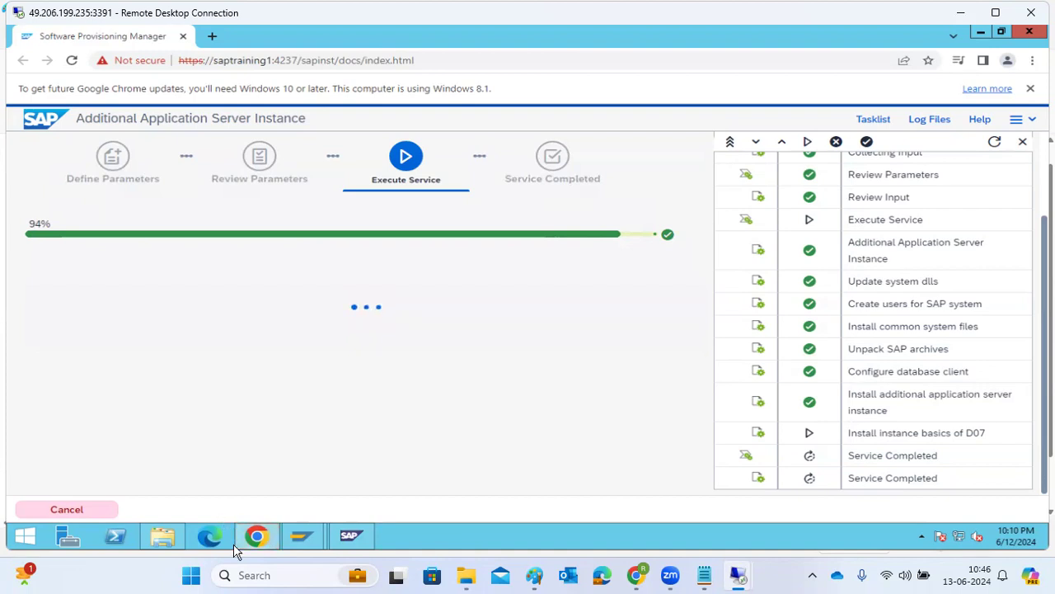
left_click(361, 533)
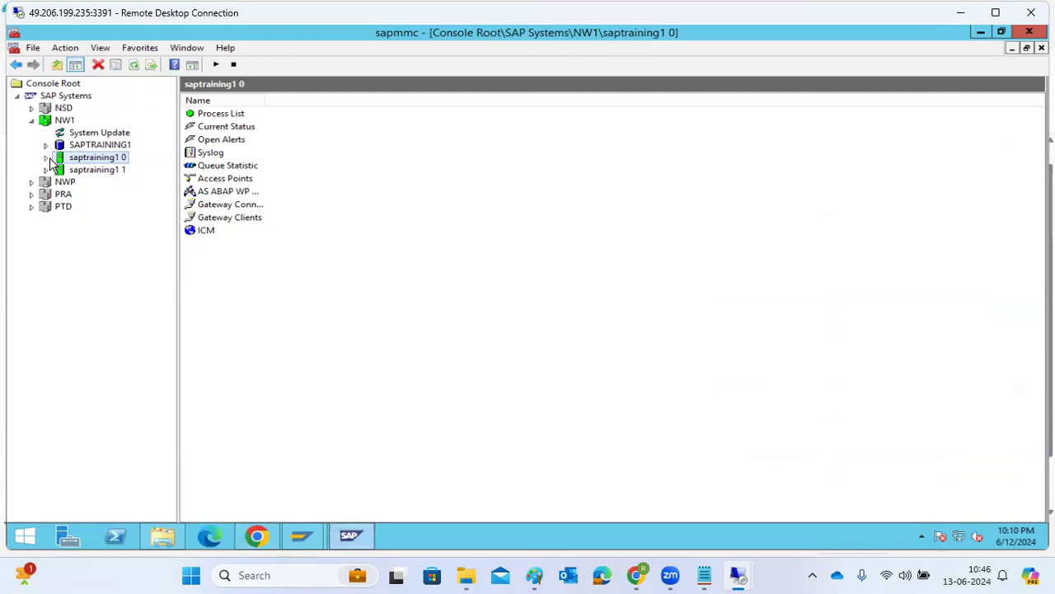
left_click(1029, 31)
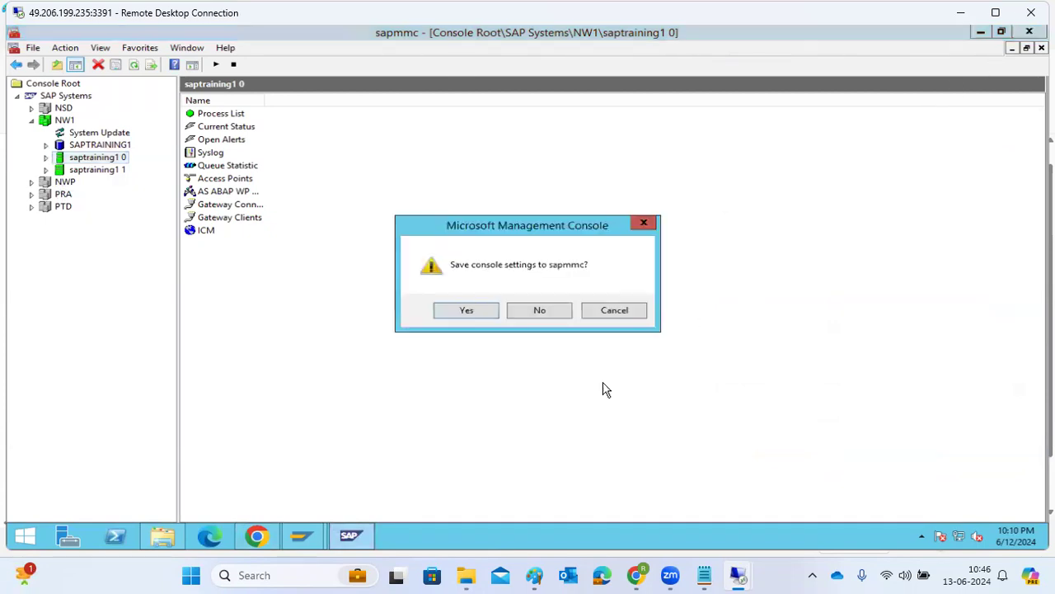
left_click(526, 316)
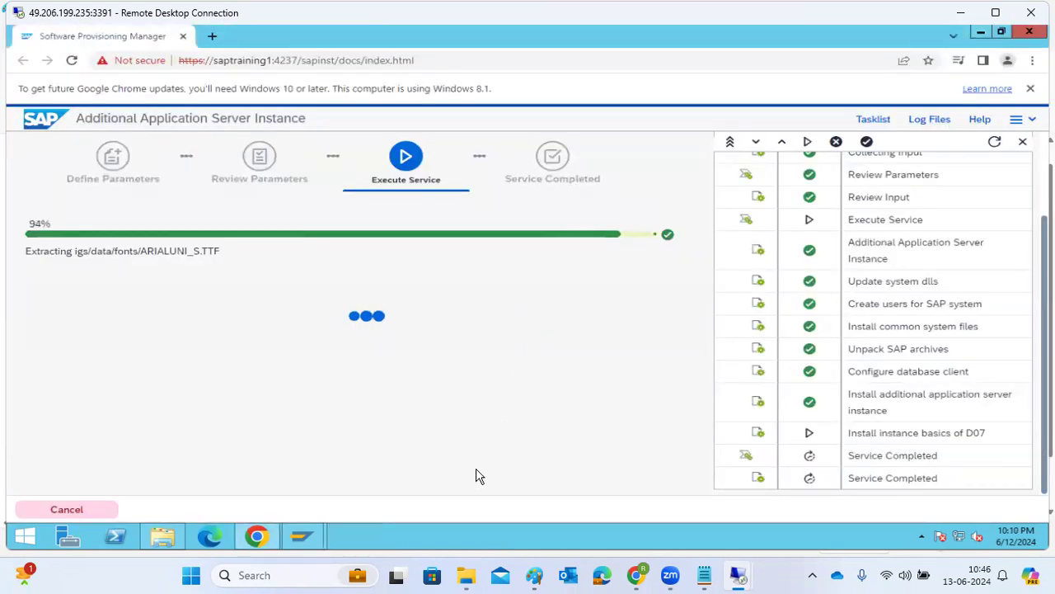
Step: Check the D07 installation progress and refresh the AS instances list of SAP system NW1
right_click(456, 534)
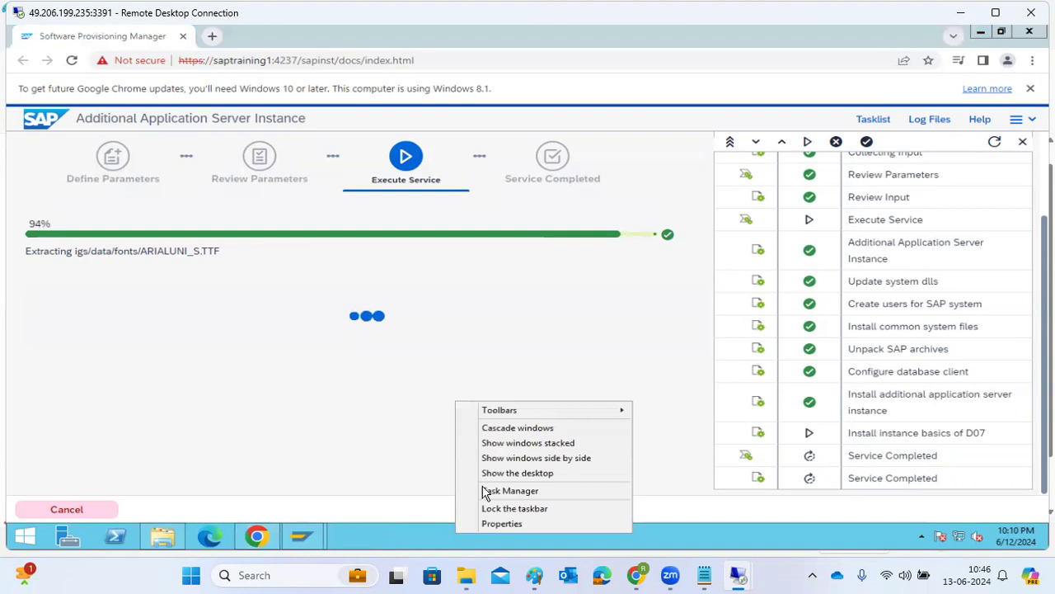
left_click(498, 475)
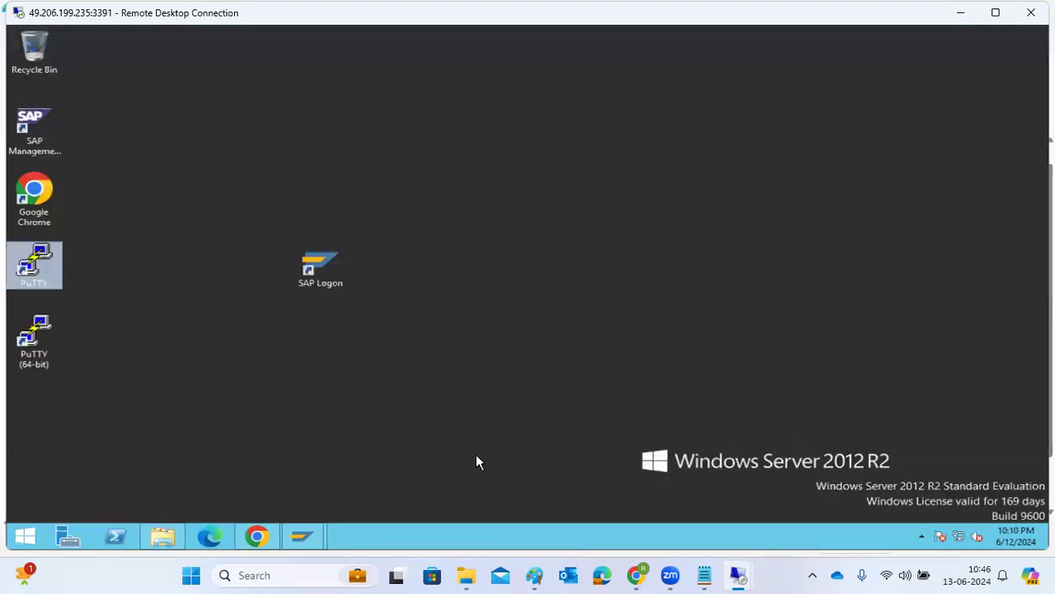
left_click(258, 404)
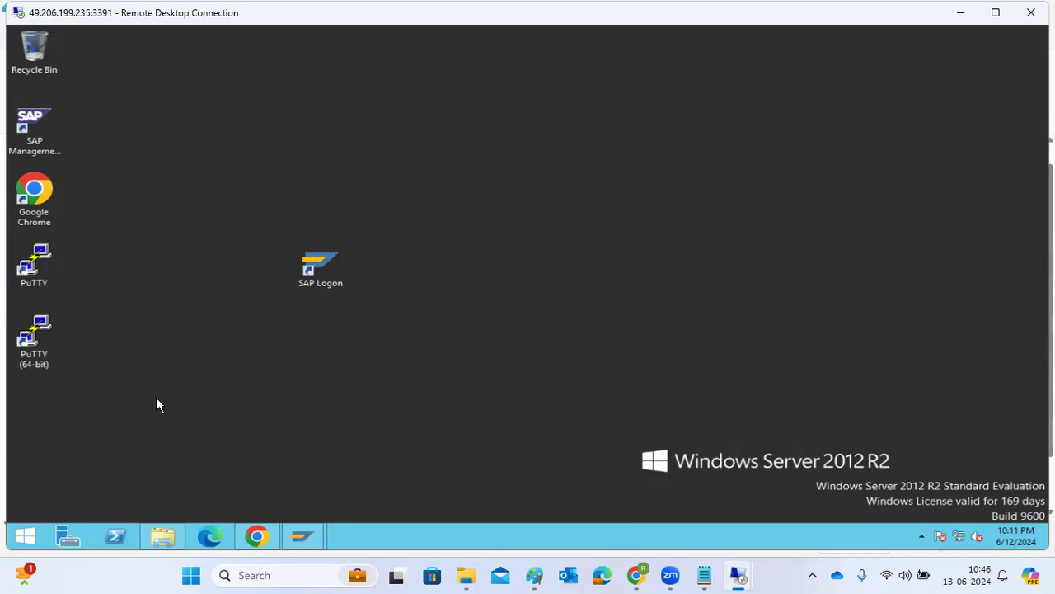
left_click(256, 537)
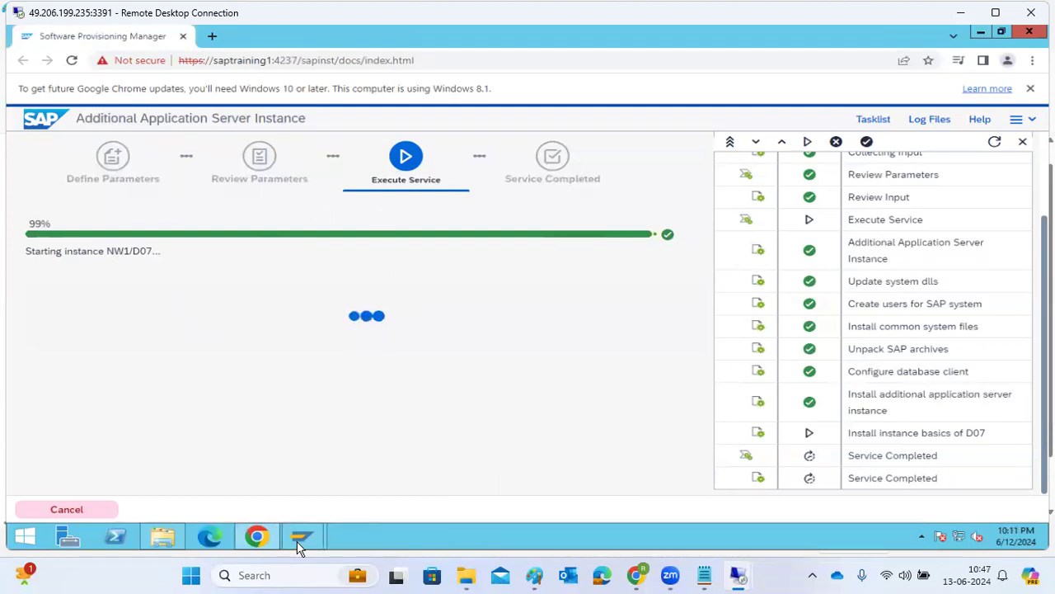
mouse_move(302, 536)
left_click(374, 499)
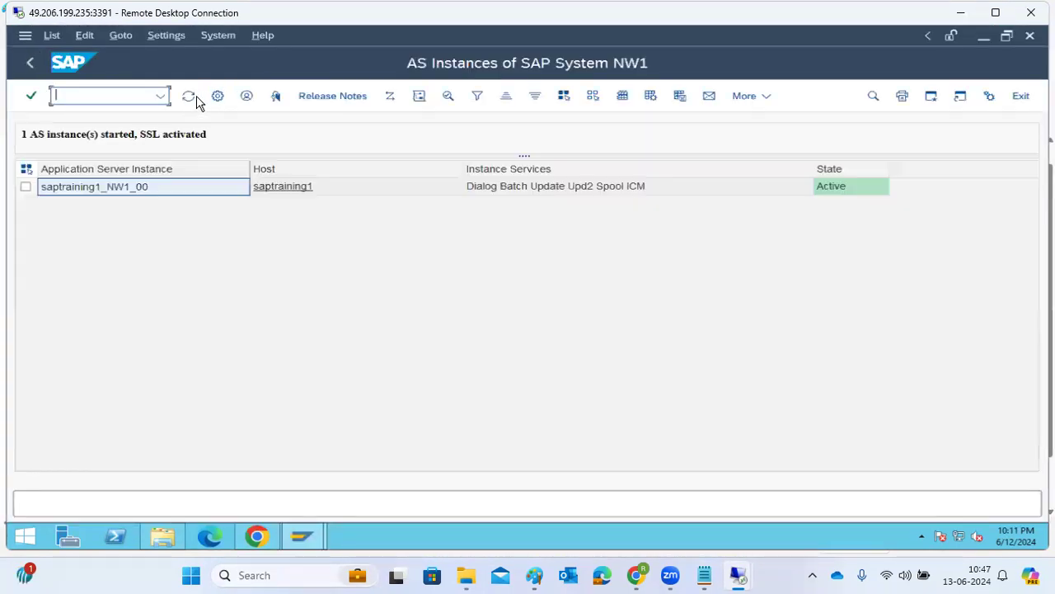
left_click(196, 99)
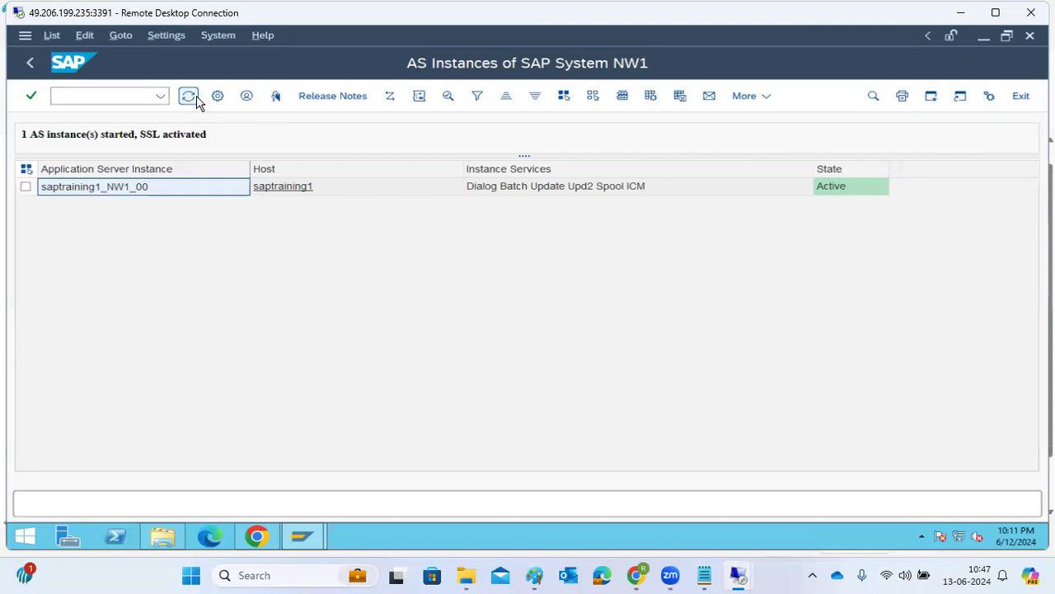
left_click(191, 99)
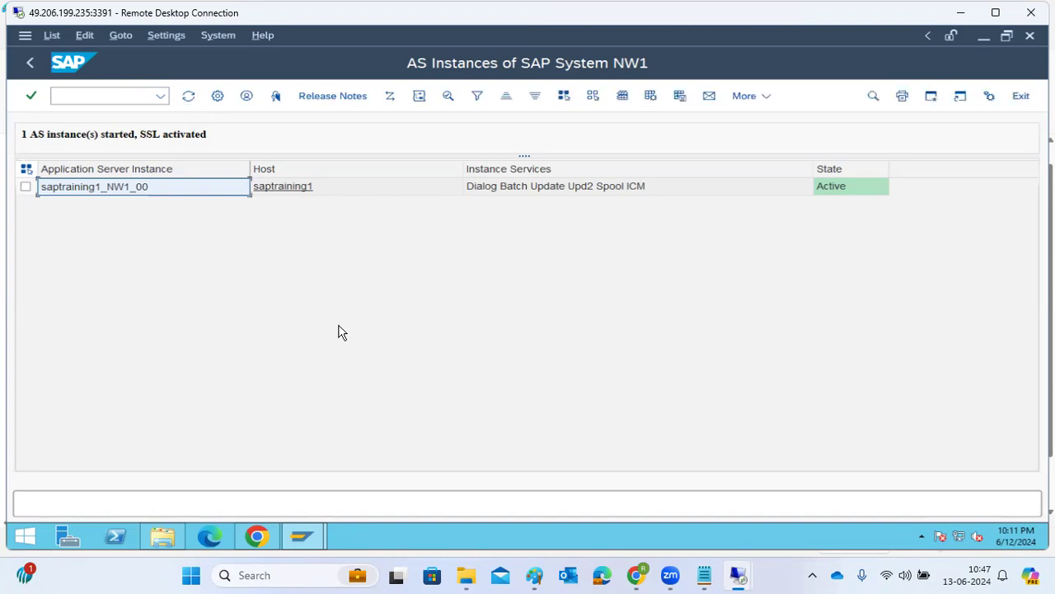
Step: Recheck the Software Provisioning Manager progress and refresh the NW1 application server instances once more
left_click(265, 548)
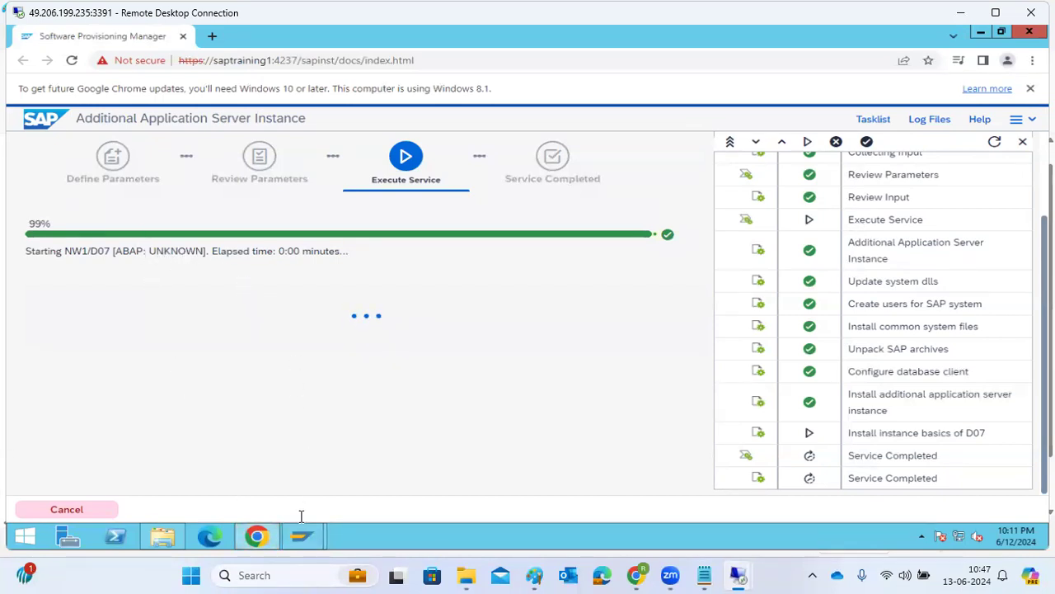
mouse_move(313, 541)
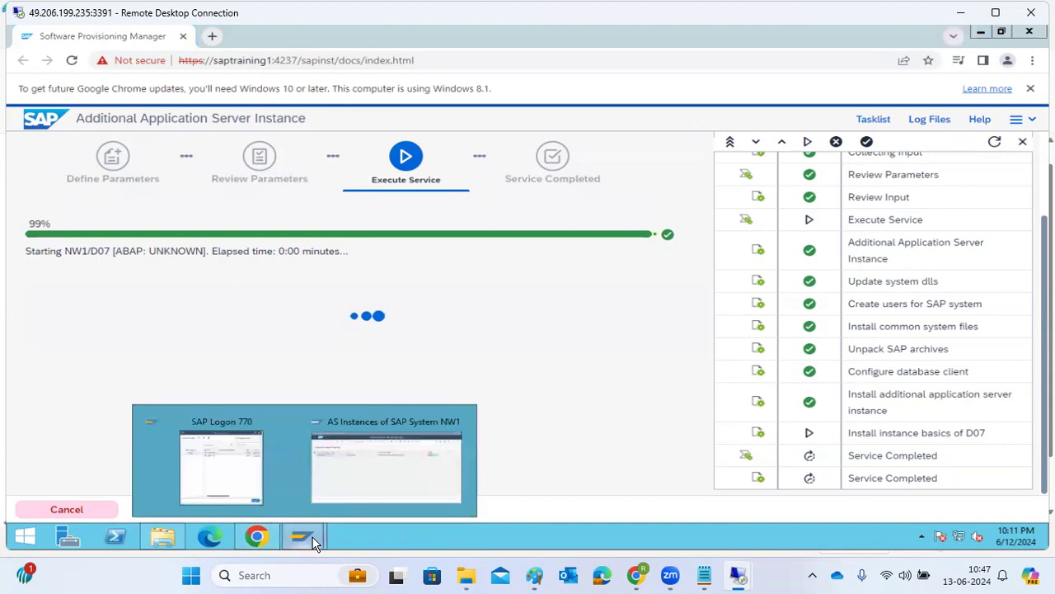
left_click(384, 484)
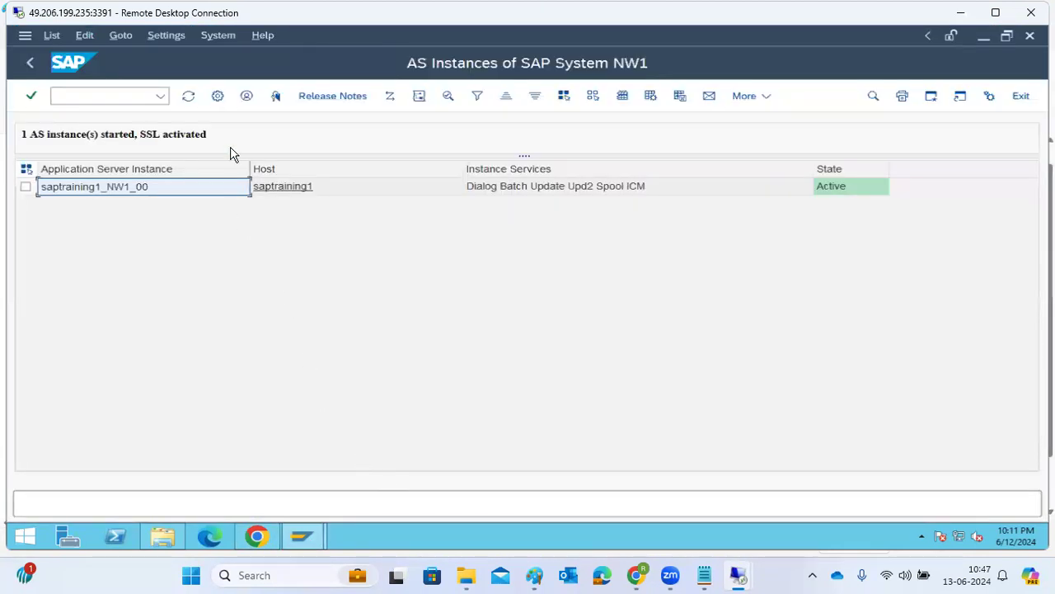
left_click(191, 98)
Step: Show the remote desktop, launch the SAP Management Console and maximize its minimized console window
right_click(388, 527)
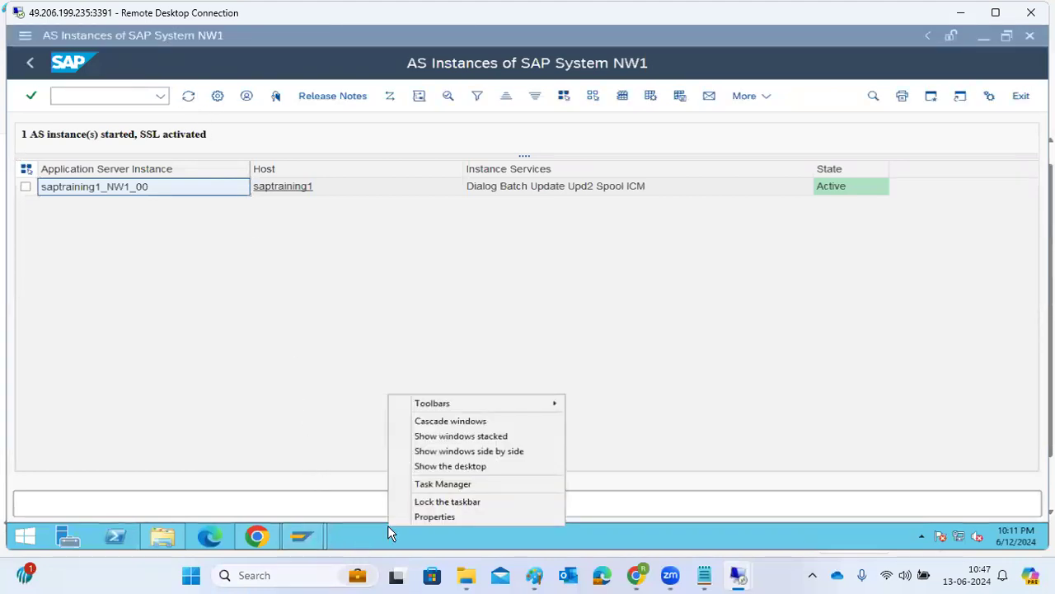
left_click(434, 468)
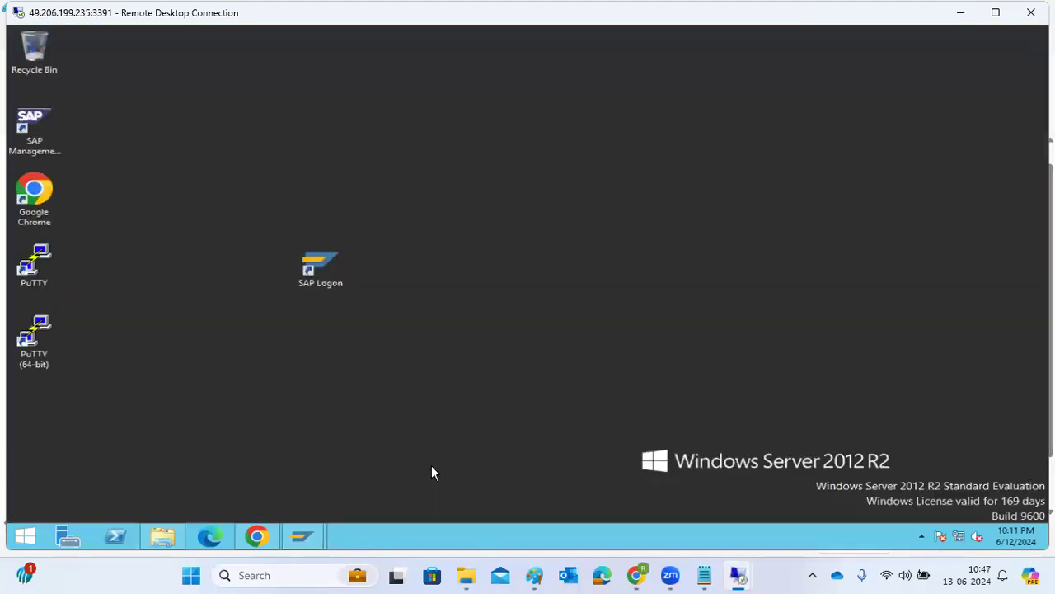
left_click(39, 130)
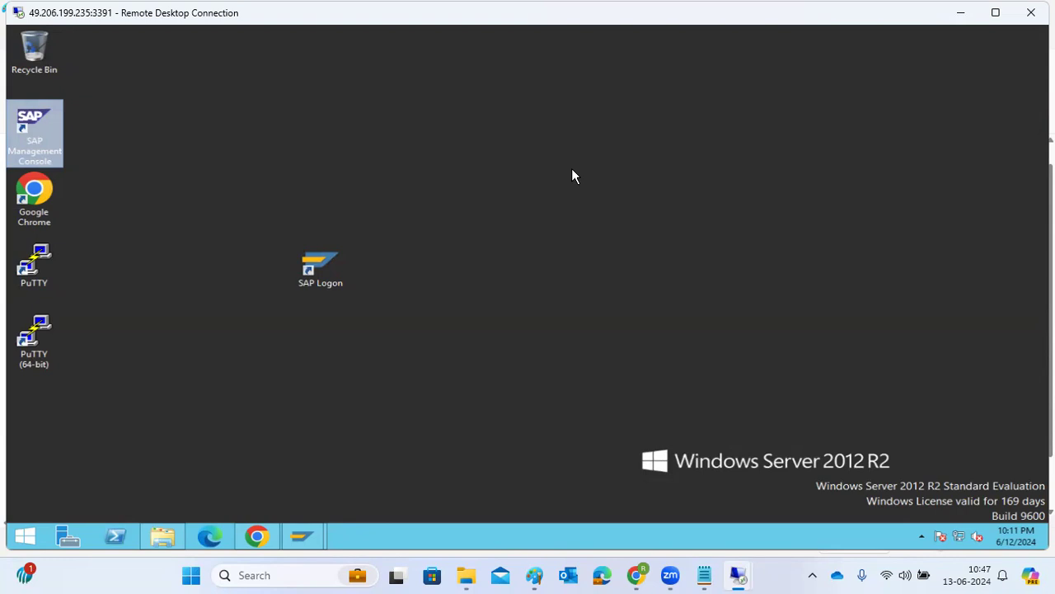
right_click(188, 165)
left_click(218, 207)
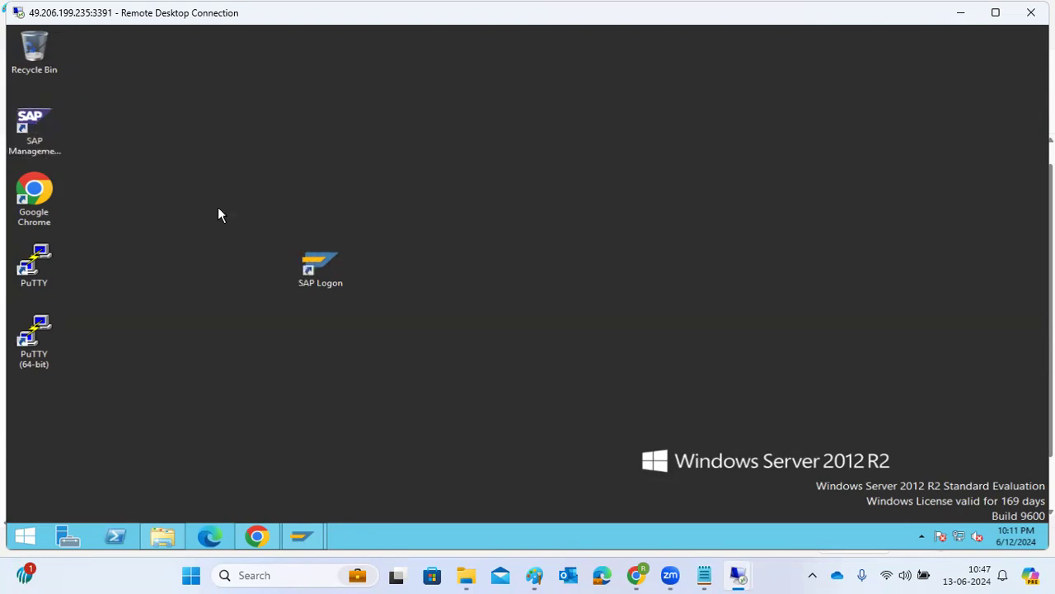
double_click(46, 128)
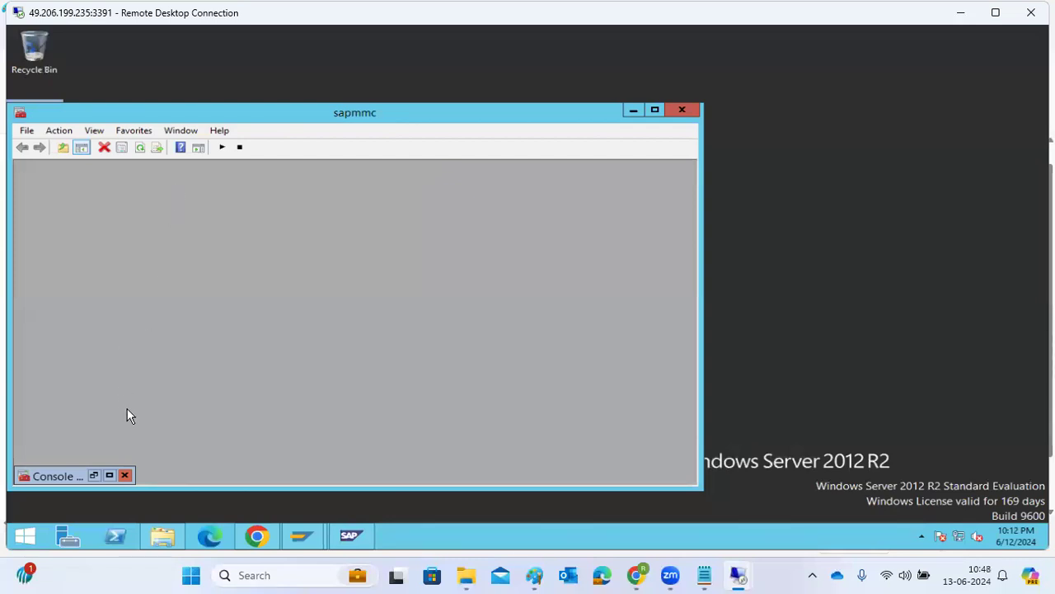
left_click(110, 476)
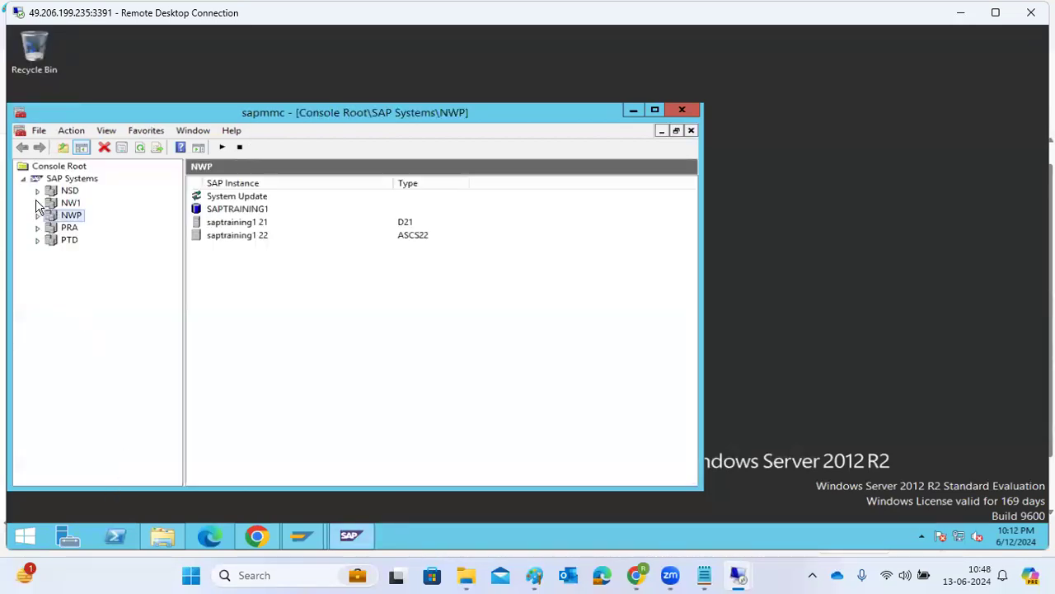
Step: Expand NW1, inspect the process list of instance saptraining1 7, and glance at the installer
left_click(36, 204)
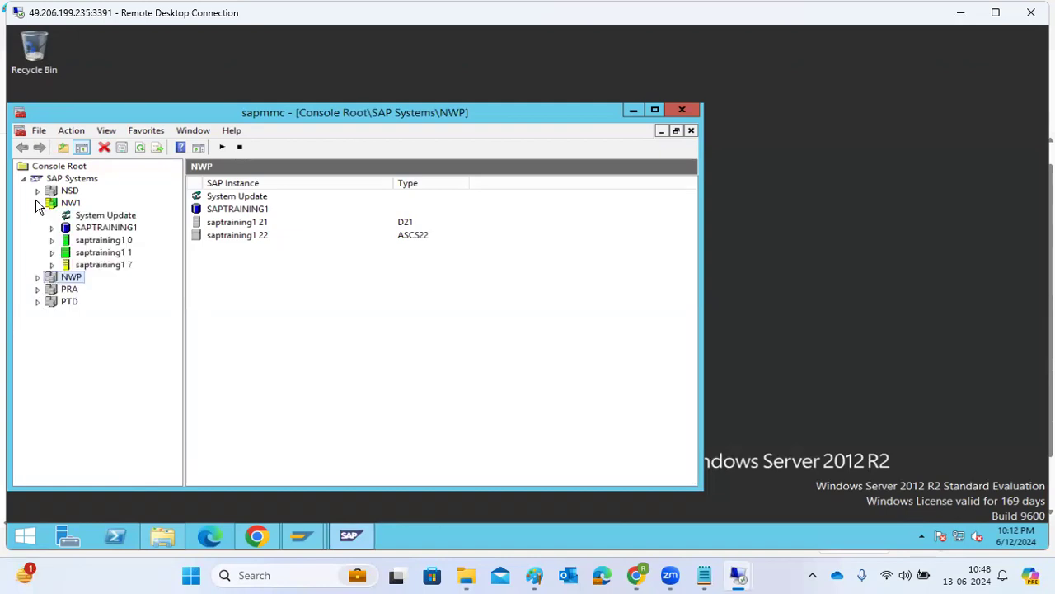
left_click(52, 265)
left_click(83, 279)
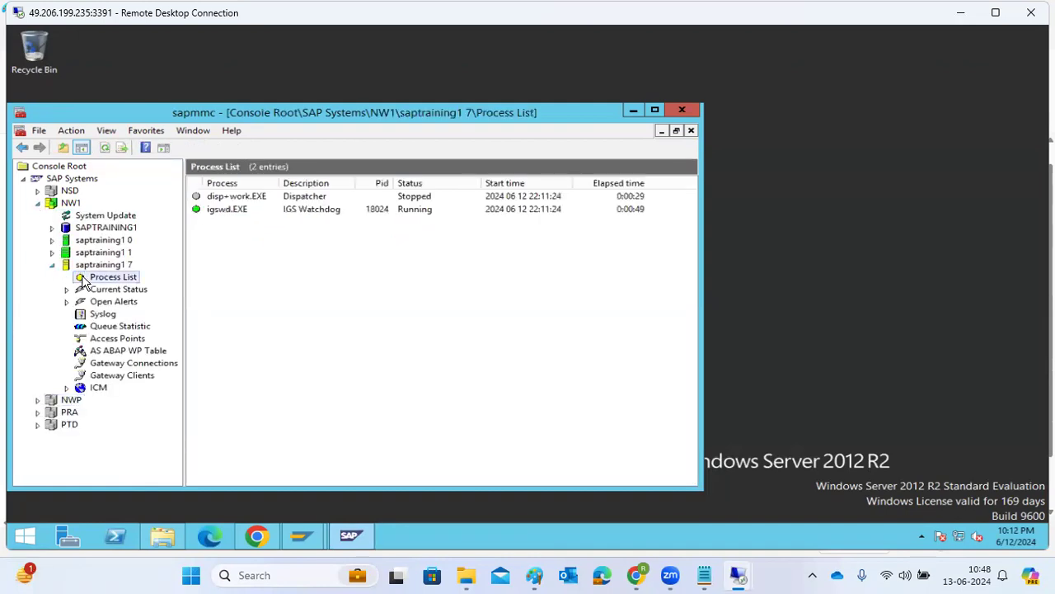
left_click(52, 265)
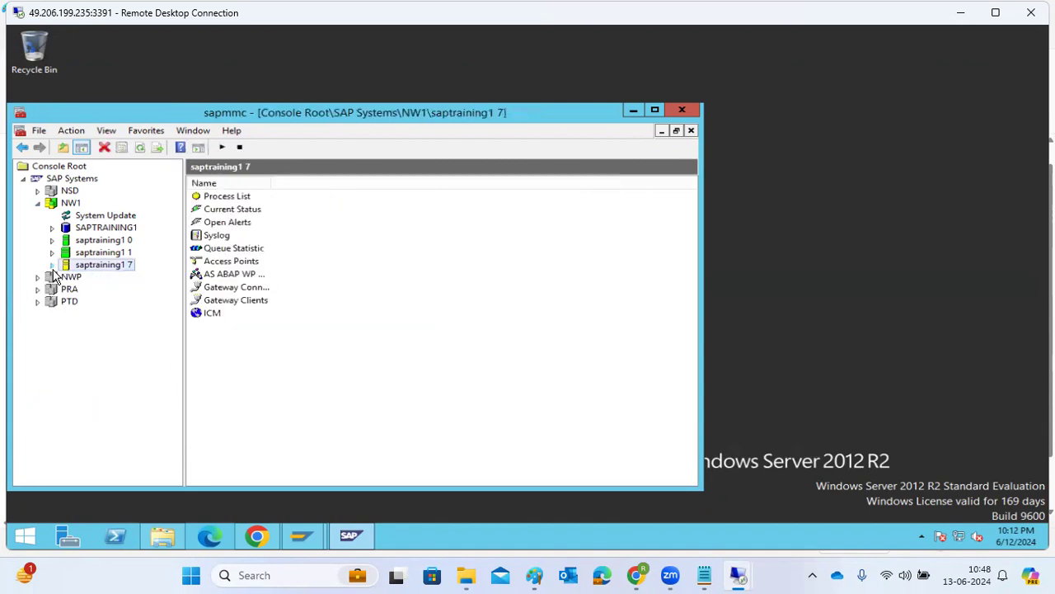
left_click(257, 537)
left_click(257, 537)
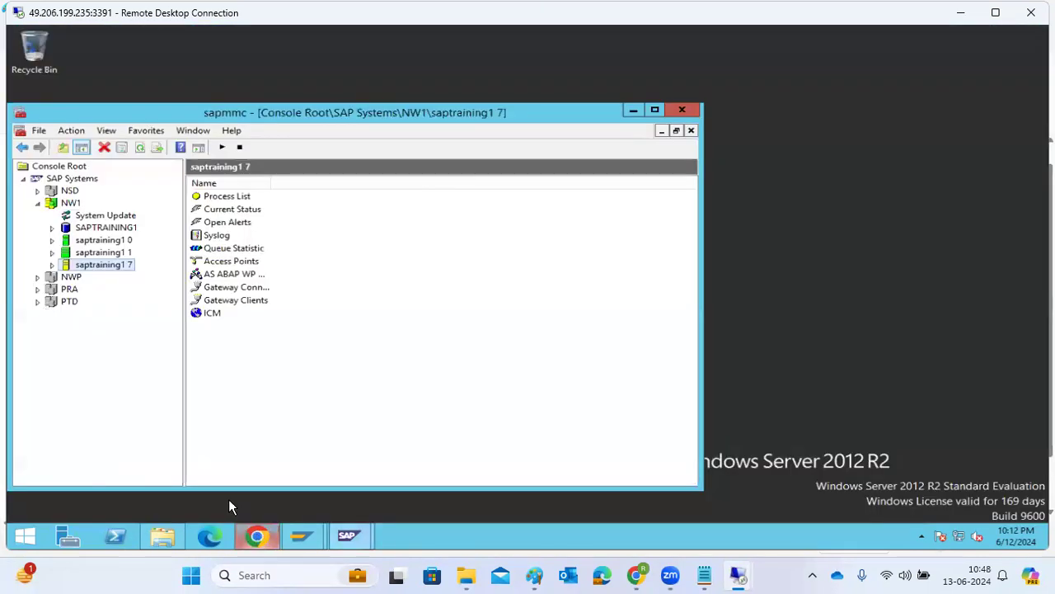
Step: Restart the NW1 instance saptraining1 7, authenticating with the OS user's password
right_click(94, 273)
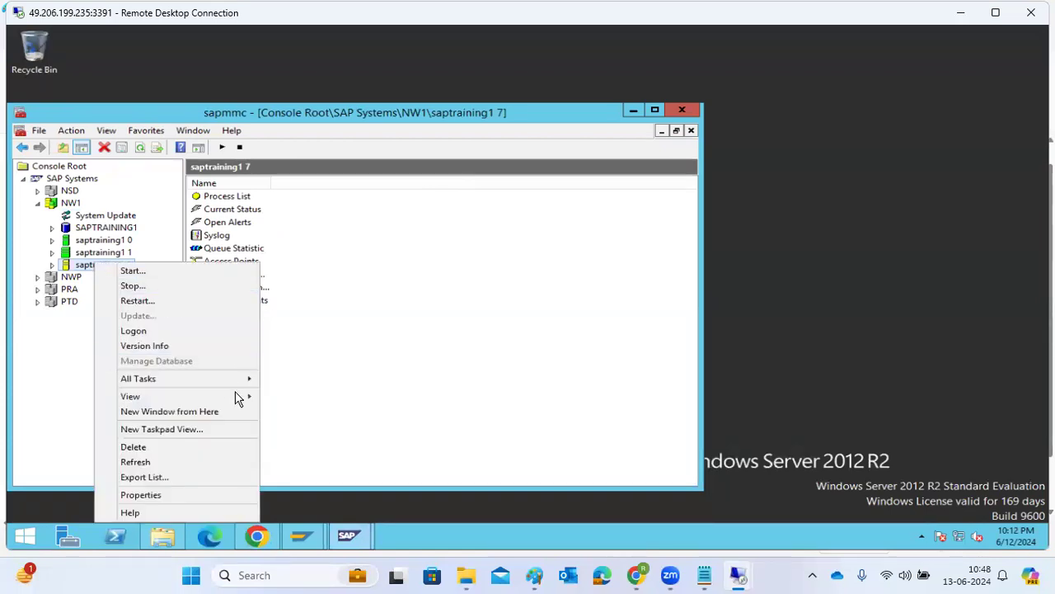
mouse_move(245, 379)
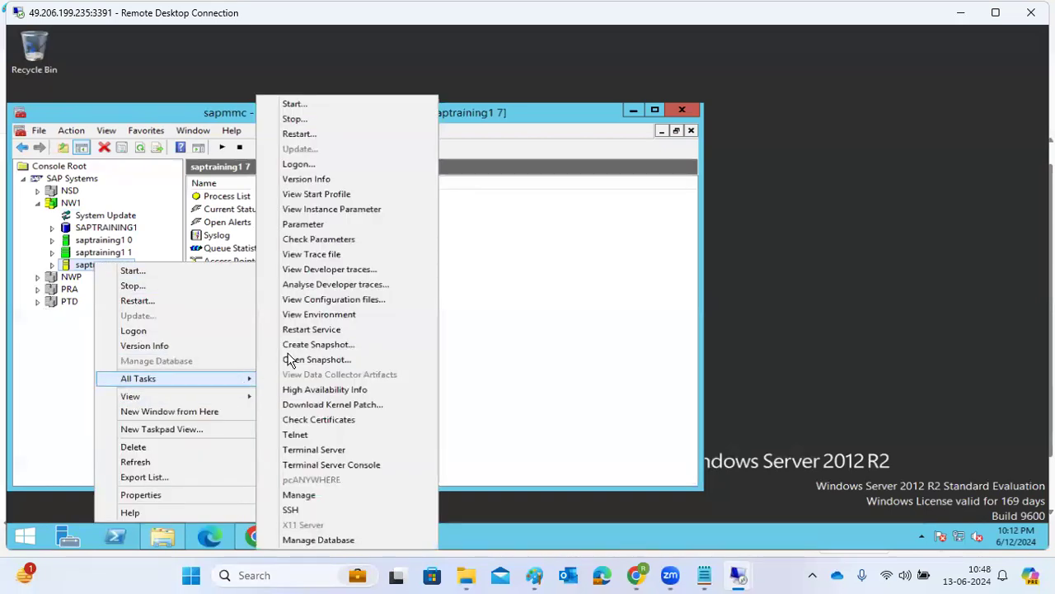
left_click(292, 135)
left_click(291, 433)
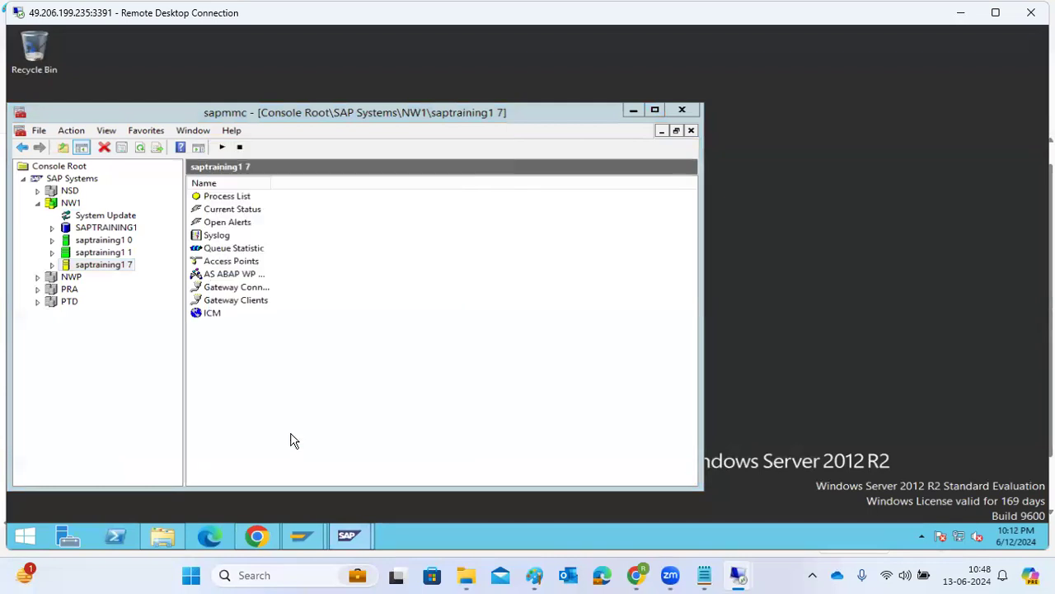
left_click(313, 315)
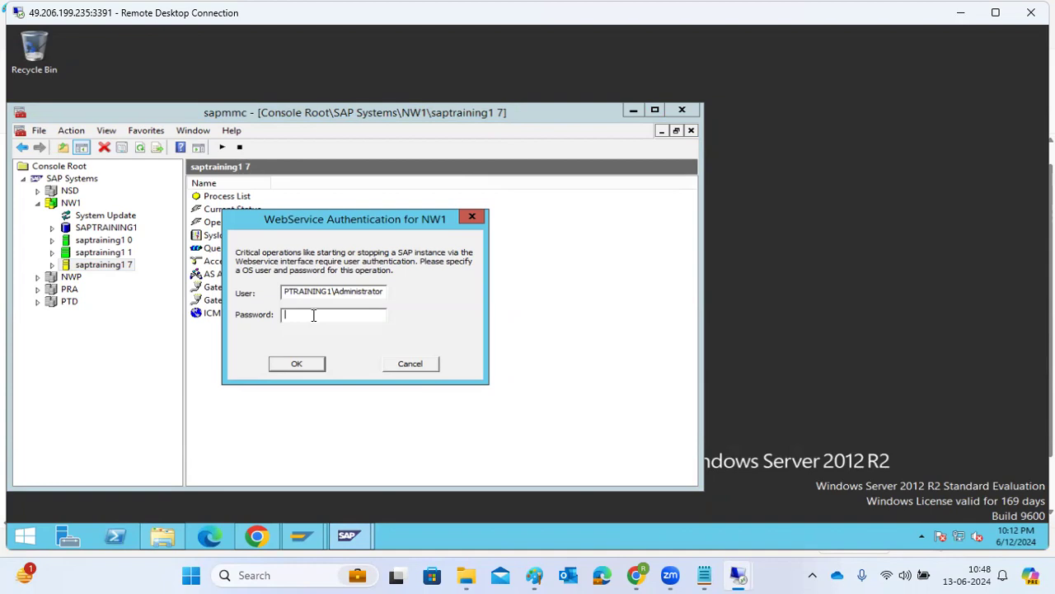
type("*")
key("Return")
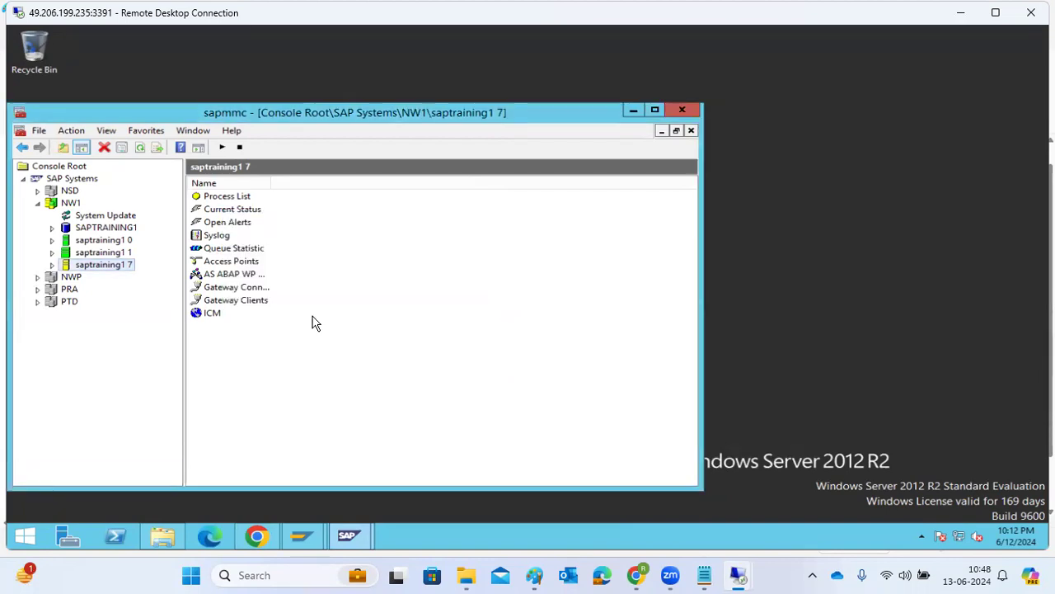
Step: Switch to File Explorer and go from the D07 folder to Local Disk (C:)
left_click(160, 551)
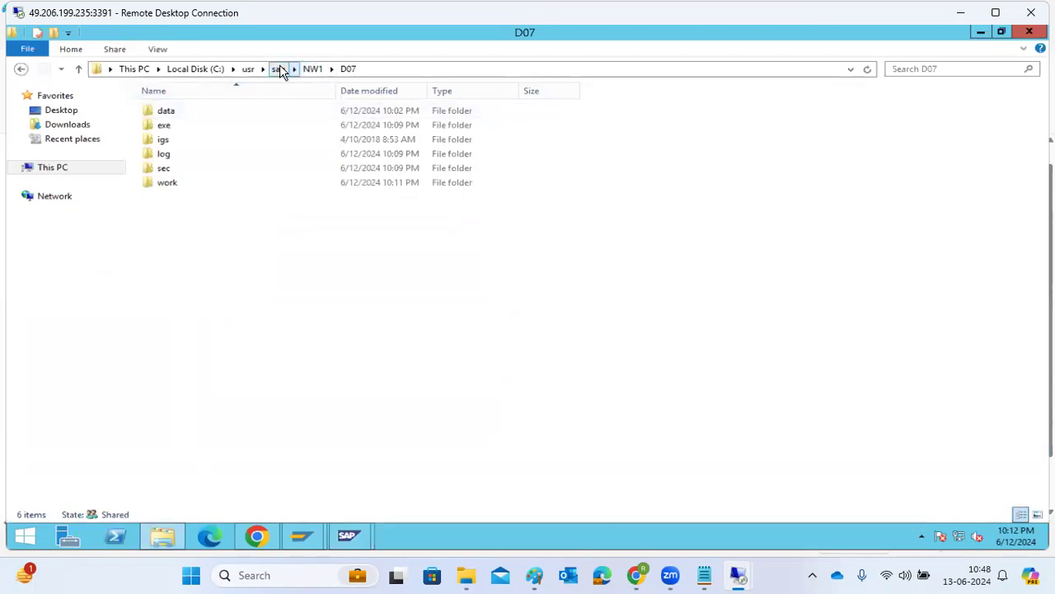
left_click(129, 70)
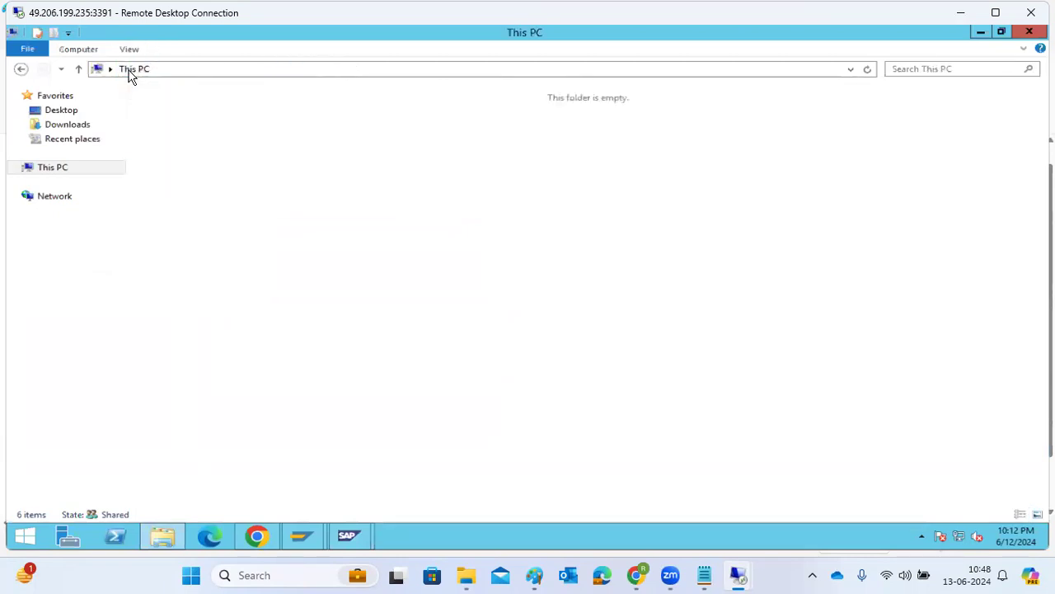
double_click(564, 229)
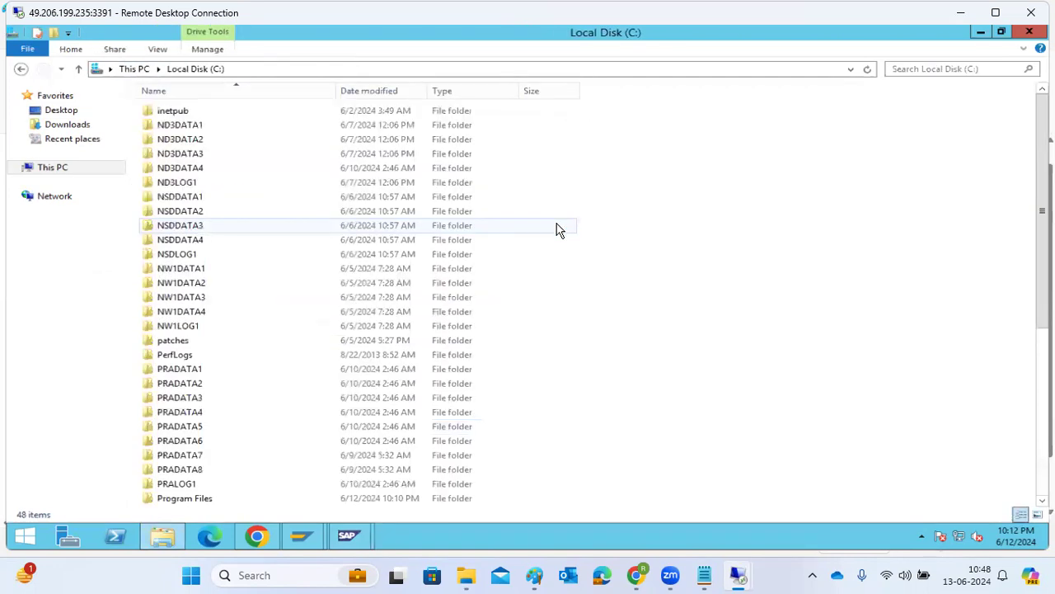
Step: Permanently delete the folders SPSDATA1 through SPSDATA8 and SPSLOG1 from Local Disk (C:)
scroll(292, 388, "down", 5)
scroll(284, 401, "down", 2)
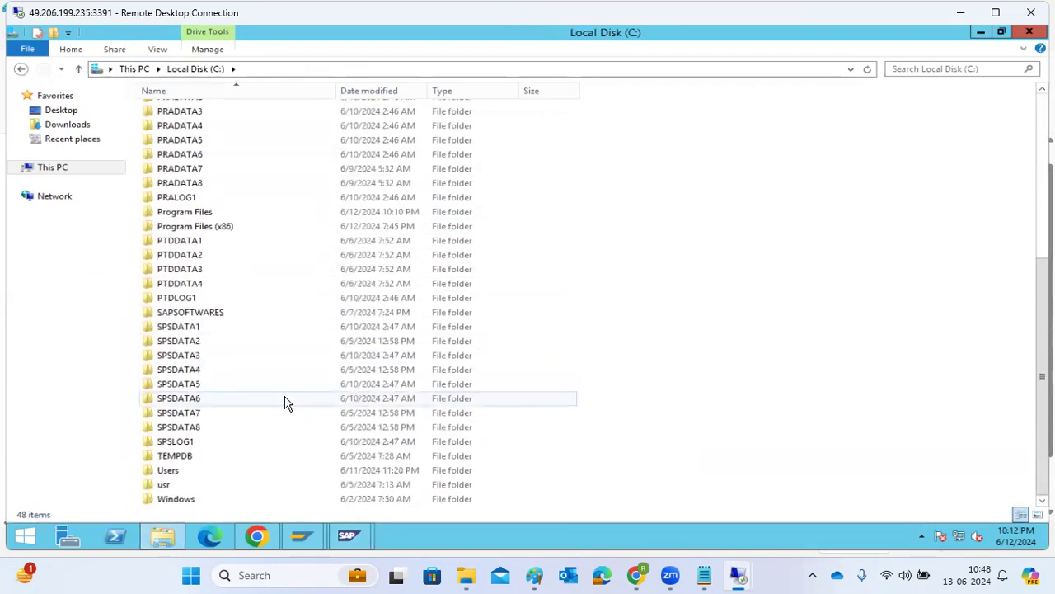
left_click(171, 329)
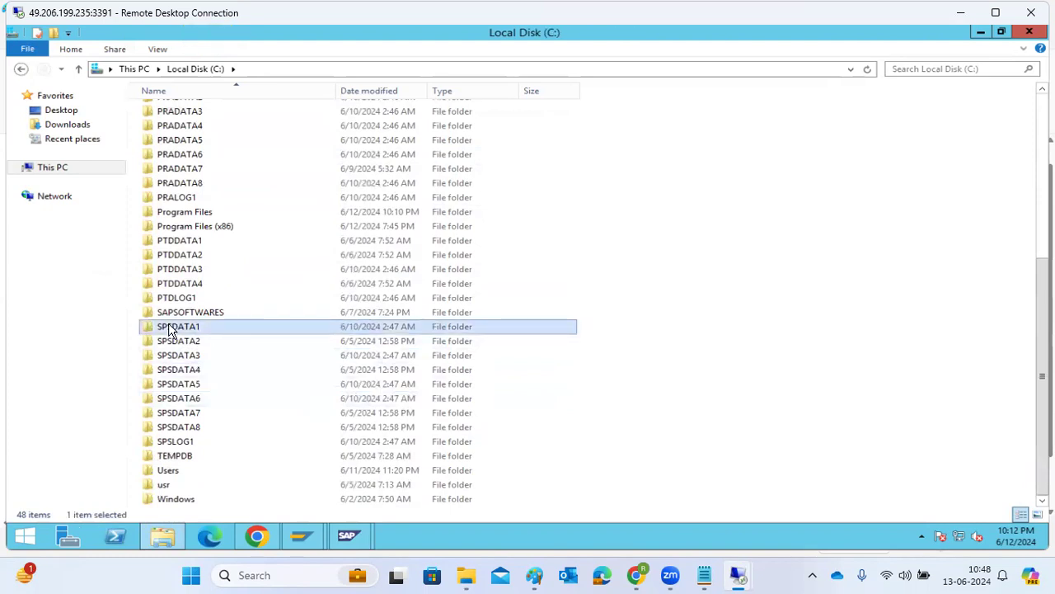
left_click(185, 357, "shift")
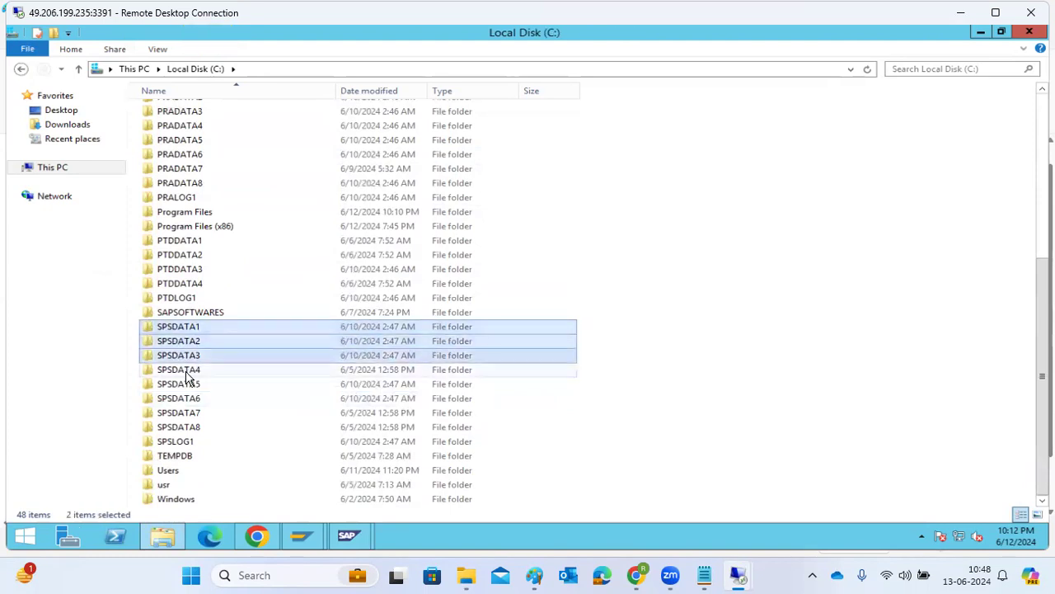
left_click(188, 369, "shift")
left_click(189, 383, "shift")
left_click(189, 398, "shift")
left_click(187, 413, "shift")
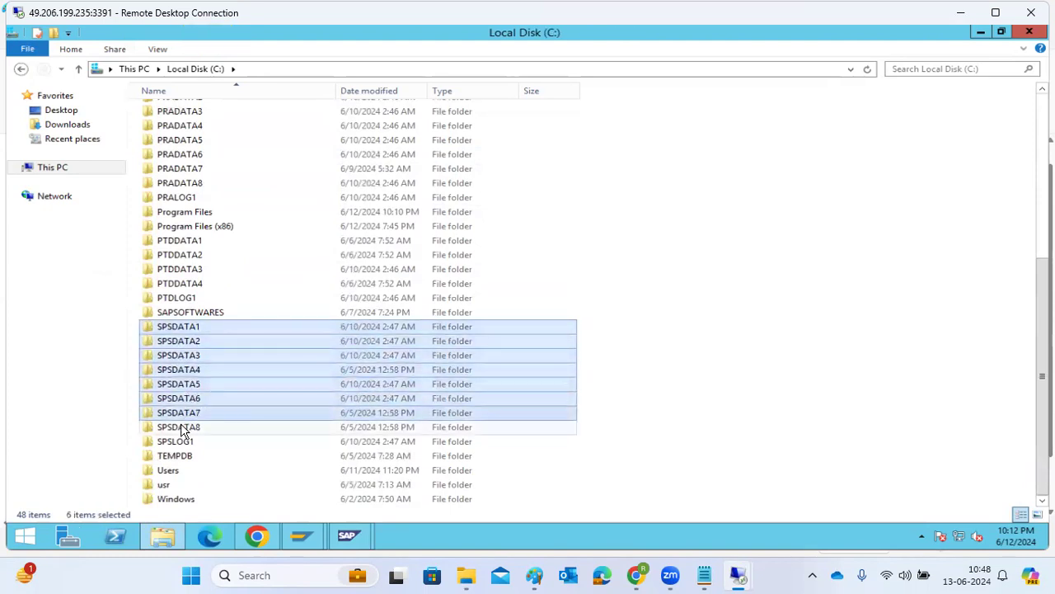
left_click(183, 426, "shift")
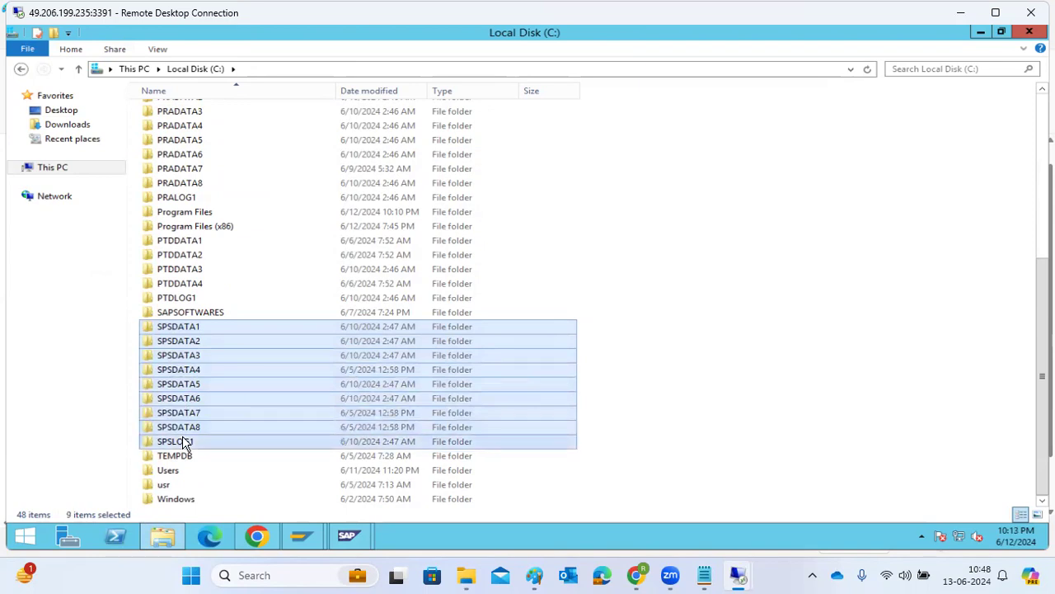
key("shift+Delete")
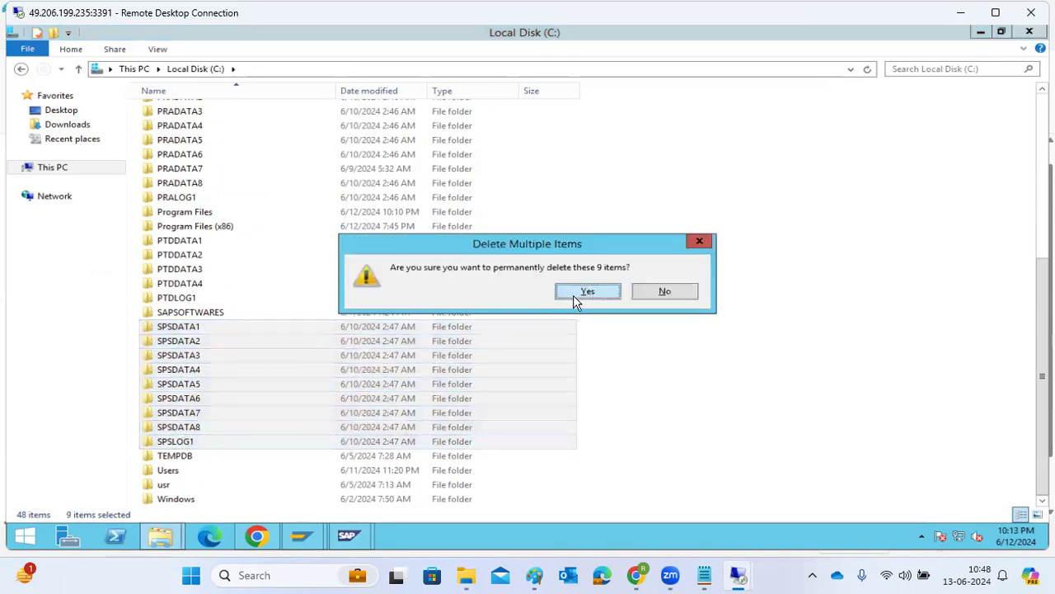
left_click(575, 302)
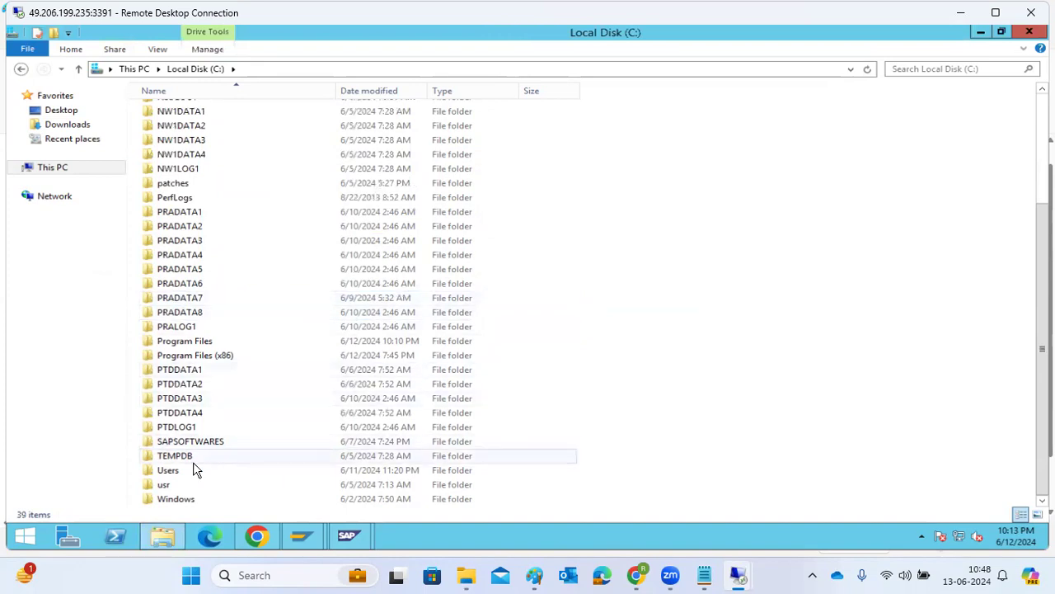
Step: Switch to the SAP management console and refresh the process list of NW1 instance saptraining1 7 to check its dispatcher
mouse_move(175, 429)
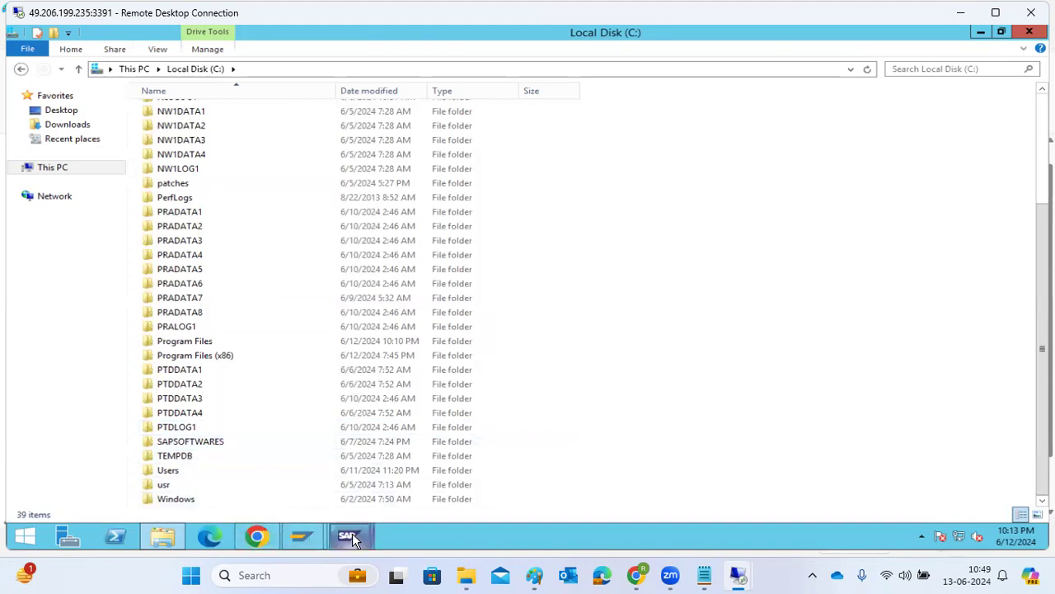
mouse_move(352, 533)
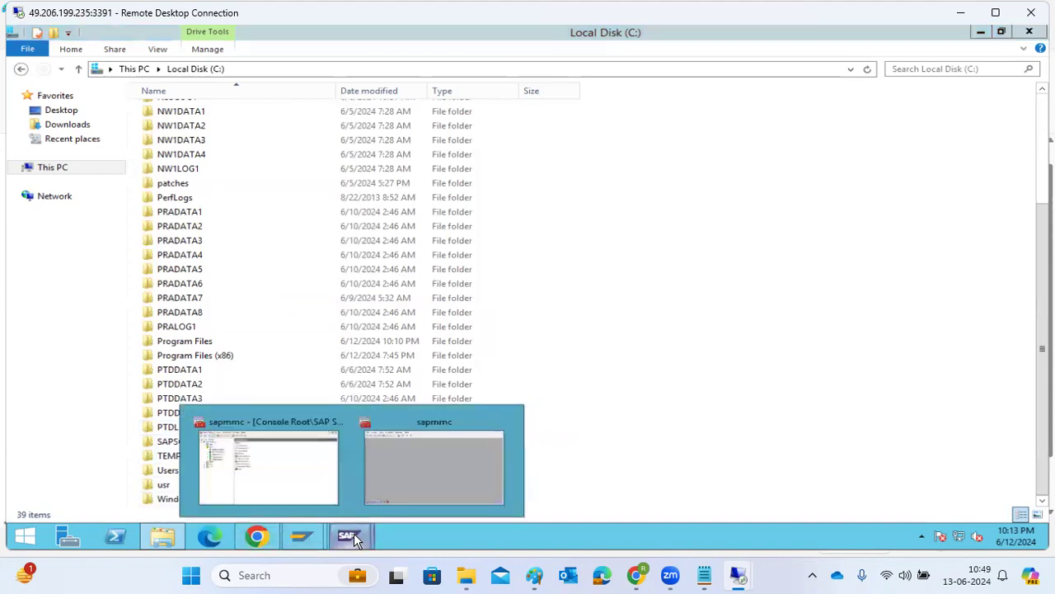
left_click(285, 450)
left_click(52, 265)
left_click(81, 277)
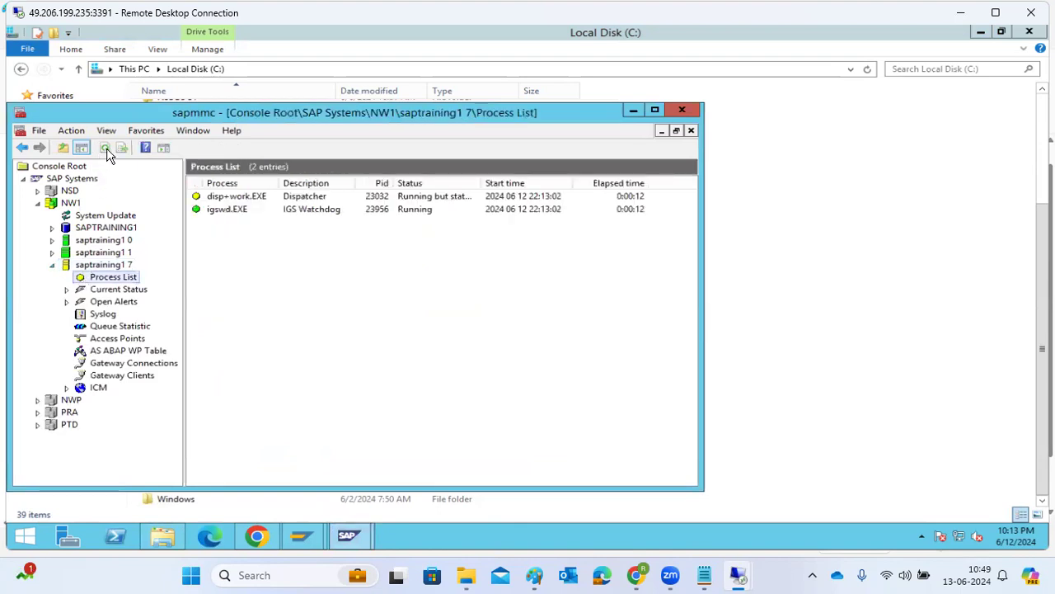
left_click(105, 147)
left_click(226, 200)
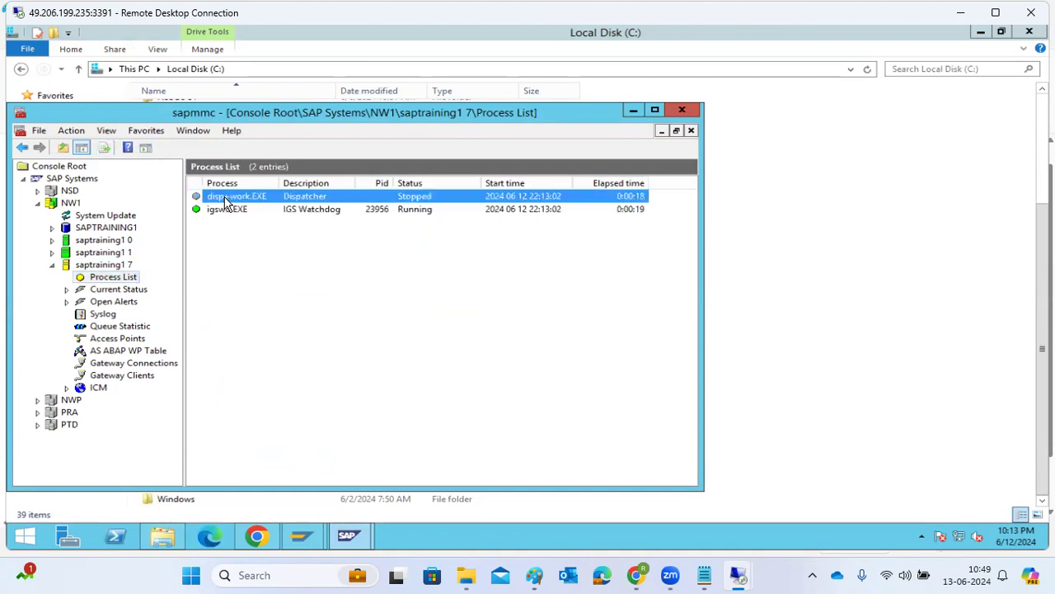
Step: Close both management console windows without saving the console settings
left_click(682, 110)
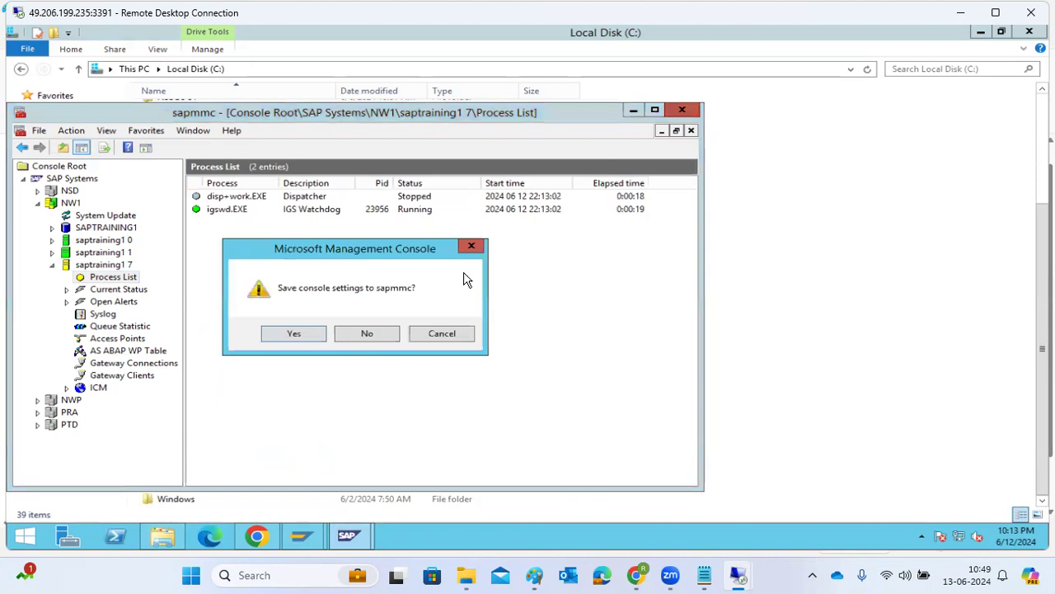
left_click(368, 333)
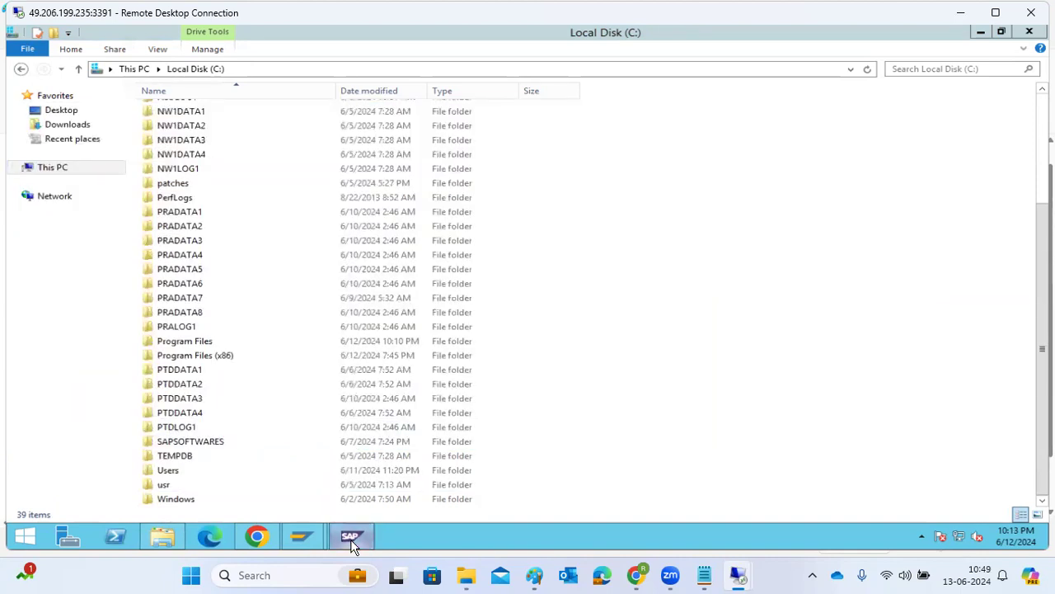
left_click(352, 540)
left_click(681, 110)
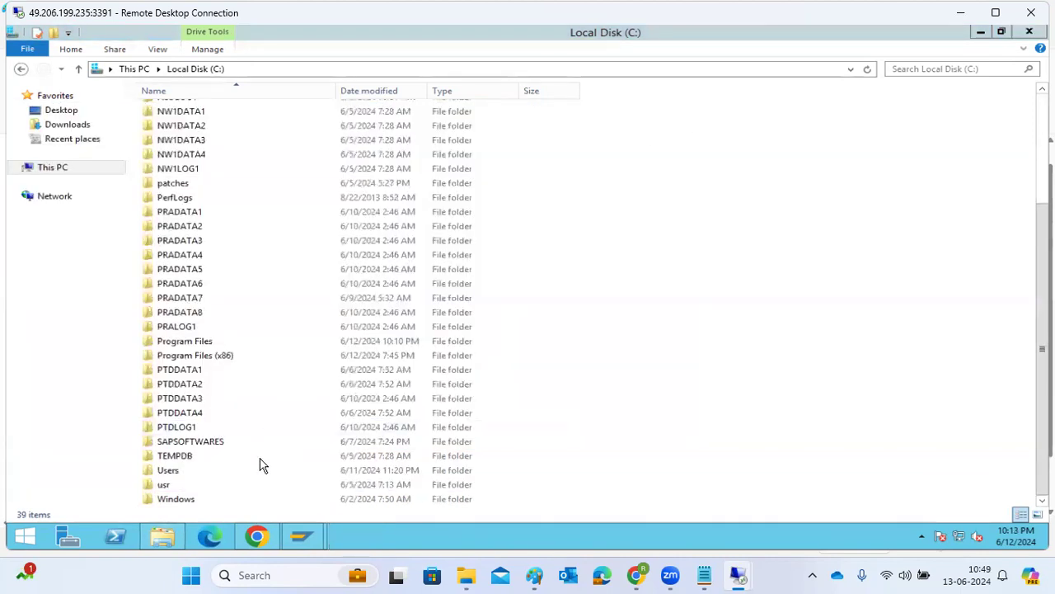
Step: Permanently delete ND3DATA1 through ND3DATA4 and ND3LOG1, and try to delete NSDDATA1 through NSDDATA4 and NSDLOG1, cancelling at files in use
left_click(197, 443)
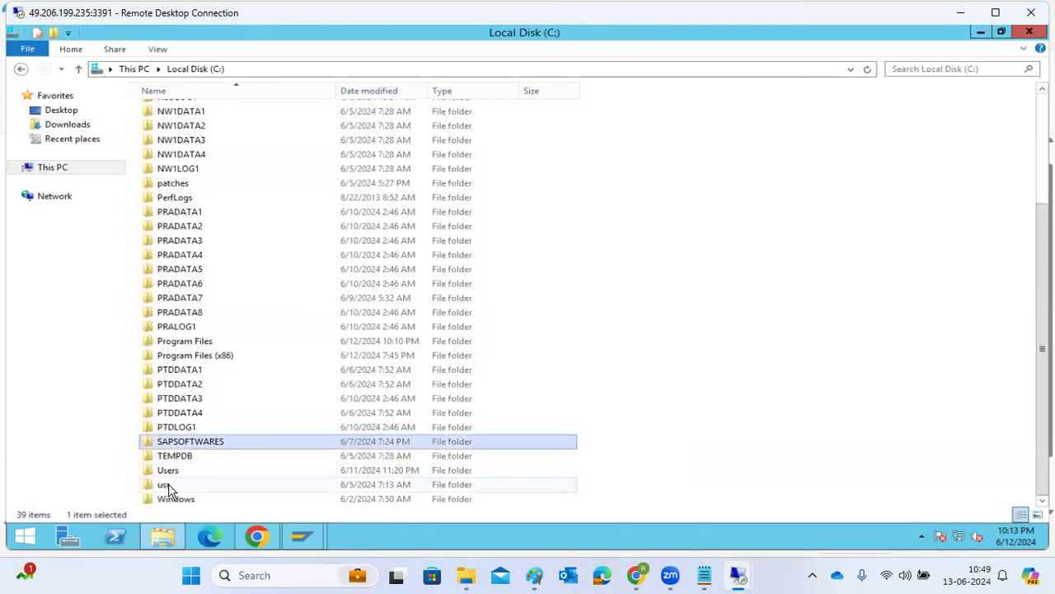
scroll(303, 268, "up", 4)
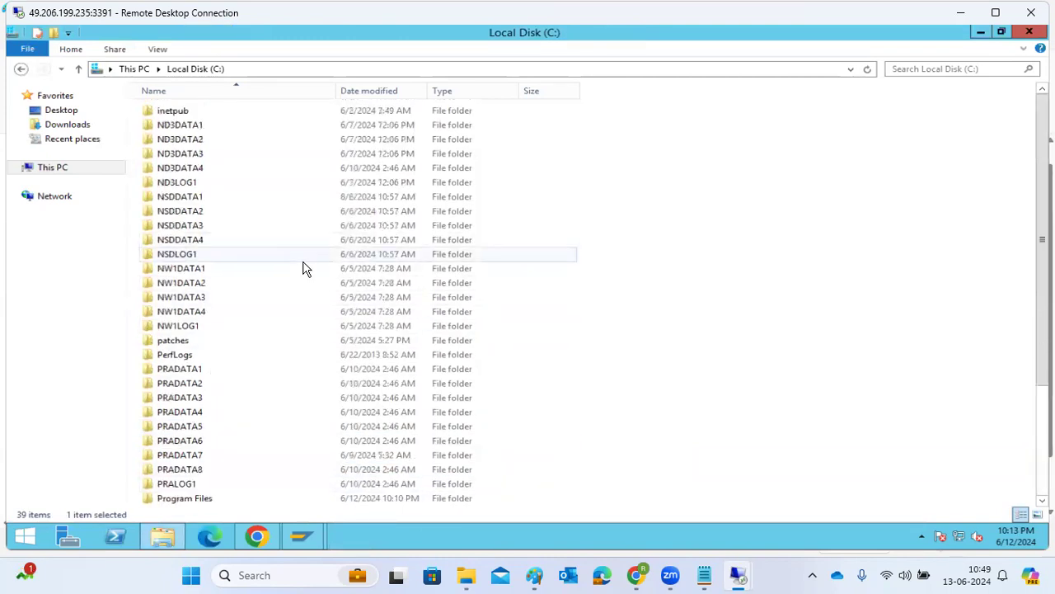
left_click_drag(643, 118, 182, 256)
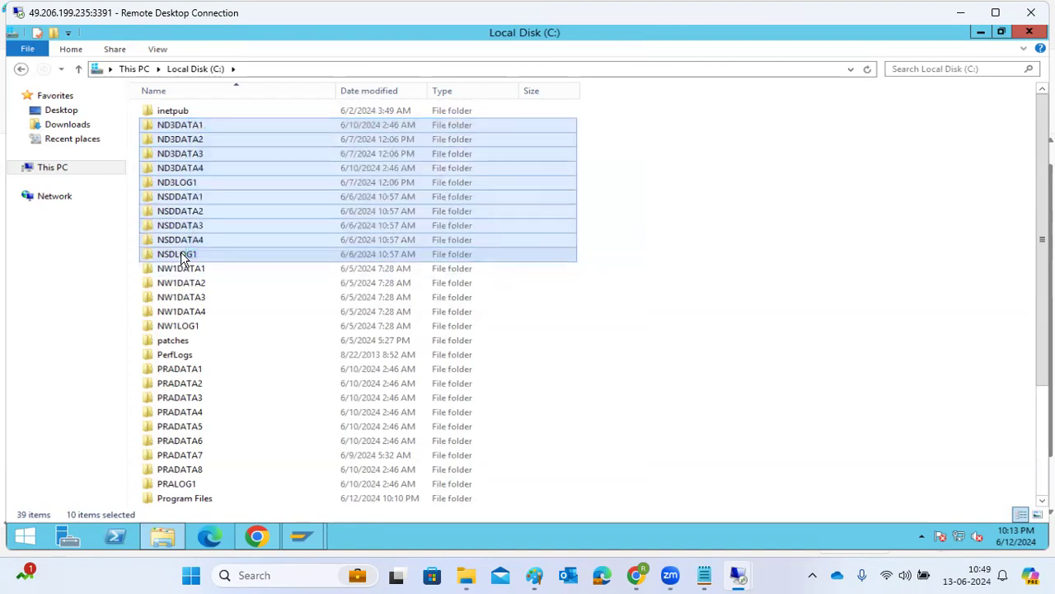
key("shift+Delete")
left_click(570, 297)
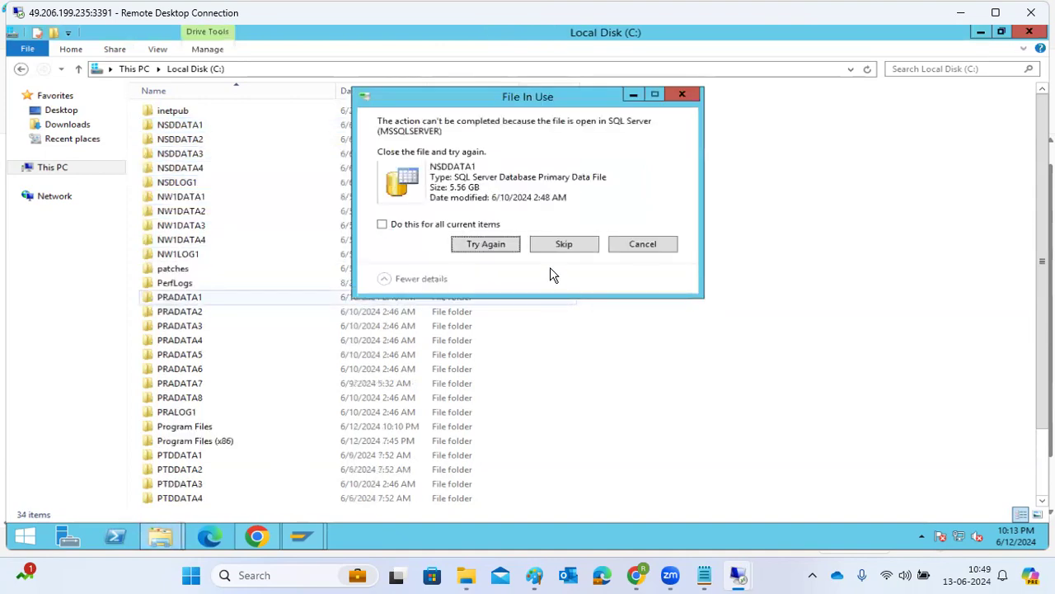
left_click(639, 244)
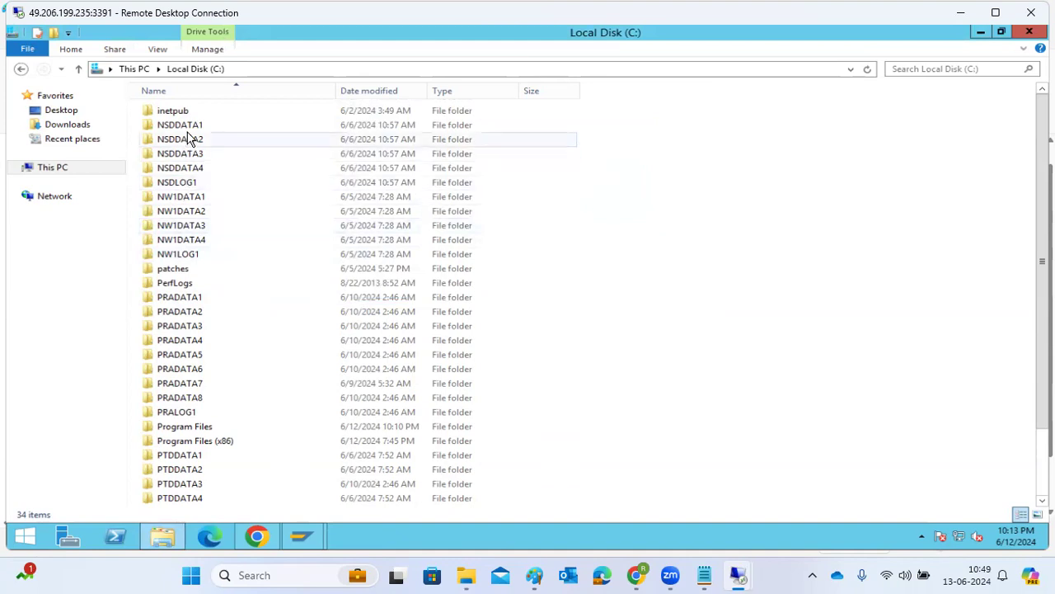
Step: Permanently delete the folders PRADATA1 through PRADATA8 and PRALOG1 from Local Disk (C:)
left_click_drag(702, 330, 160, 414)
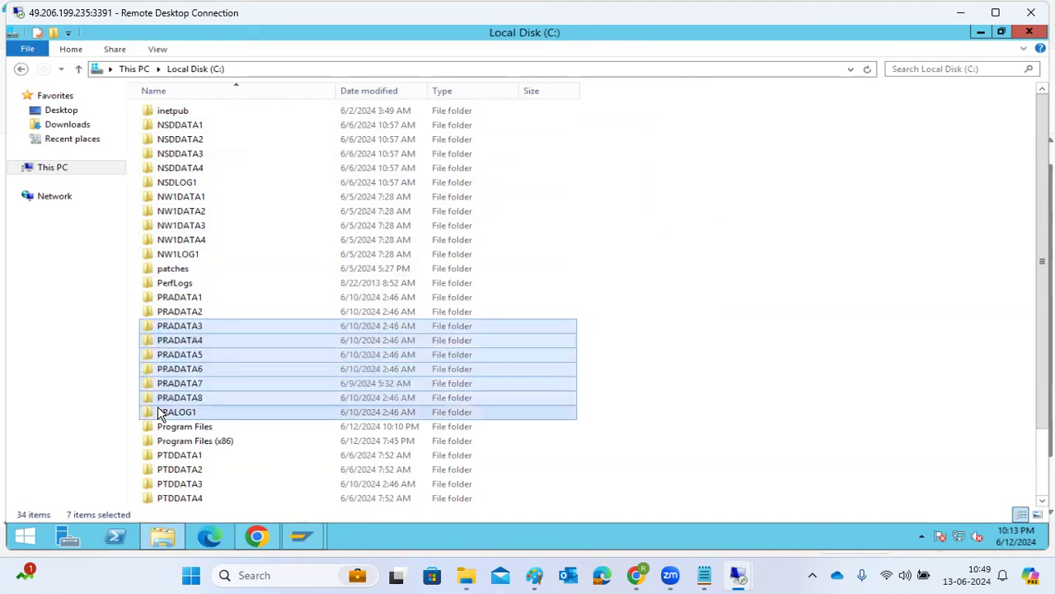
key("shift+Delete")
left_click(563, 298)
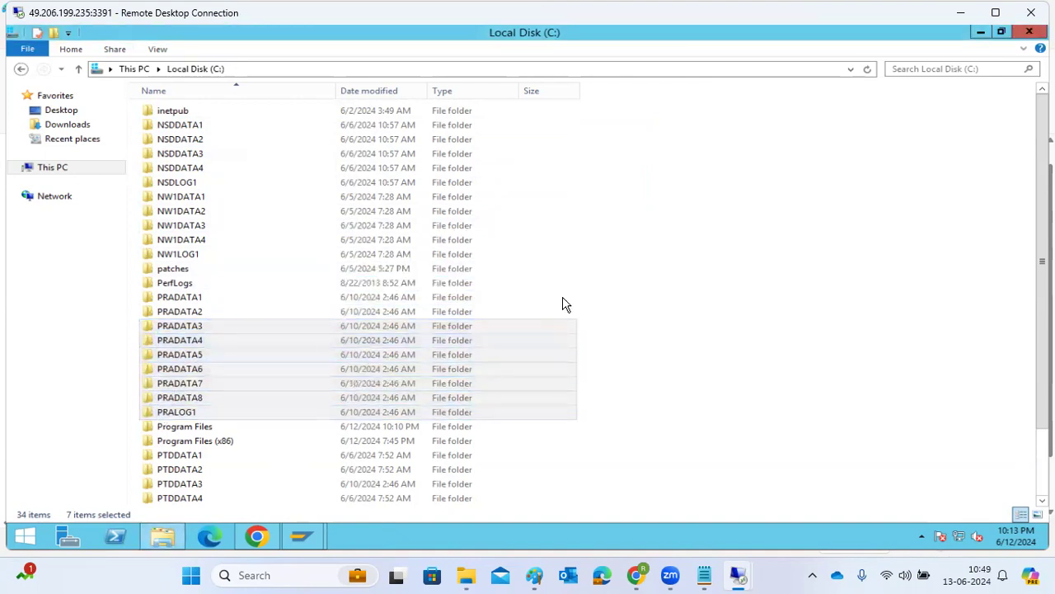
left_click(171, 298)
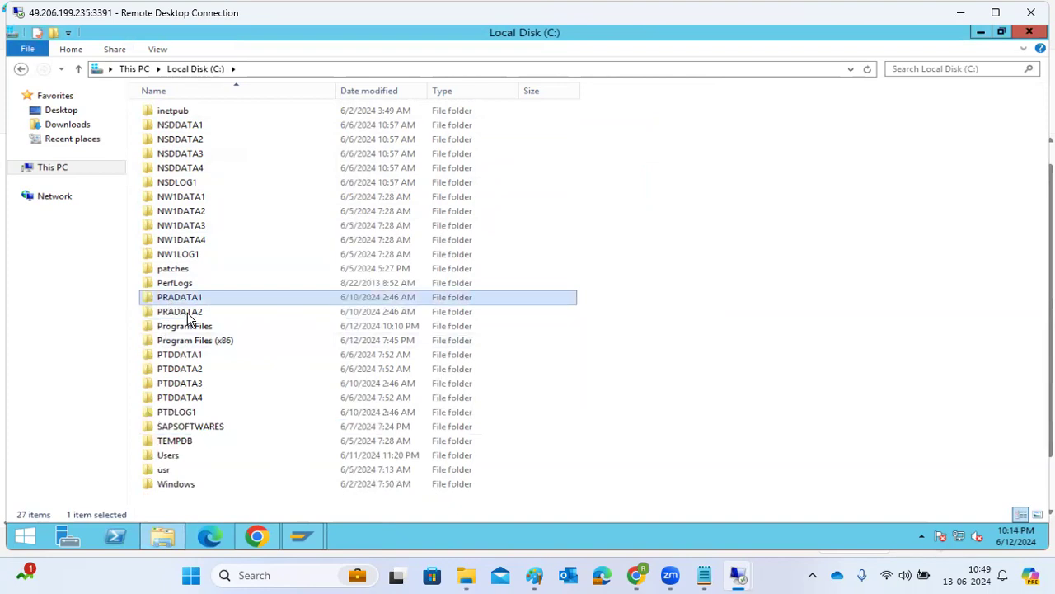
left_click(188, 318, "ctrl")
key("shift+Delete")
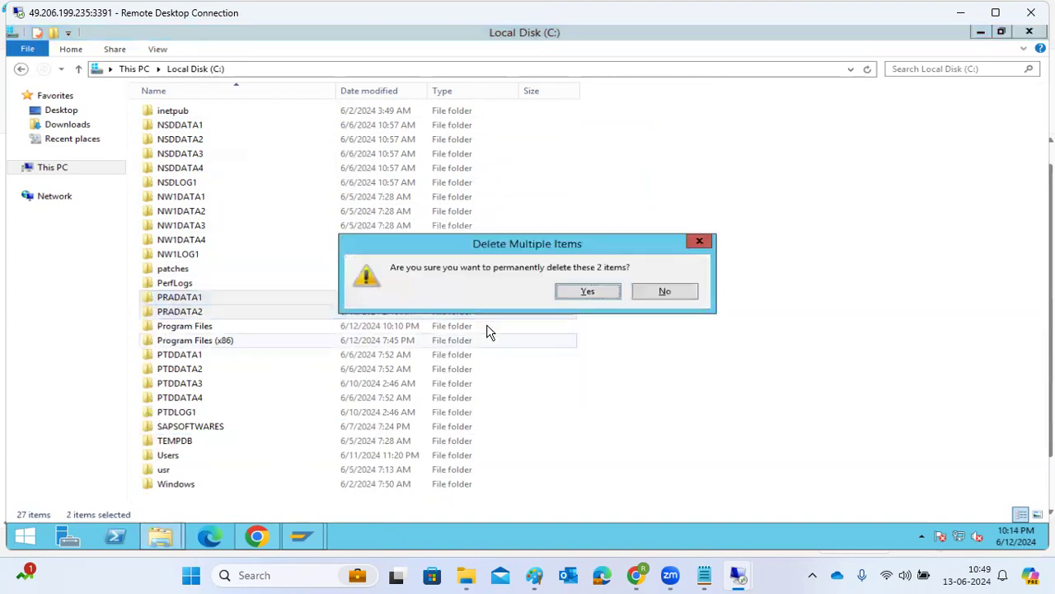
left_click(585, 291)
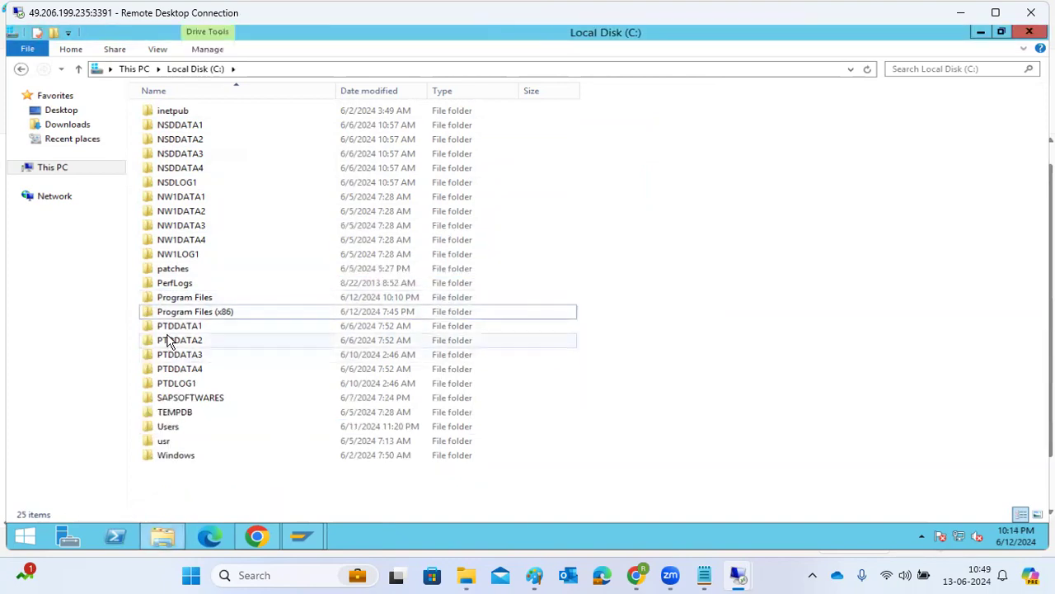
Step: Permanently delete the folders PTDDATA1 through PTDDATA4 and PTDLOG1 from Local Disk (C:)
left_click(170, 328)
left_click(183, 340, "ctrl")
left_click(188, 355, "ctrl")
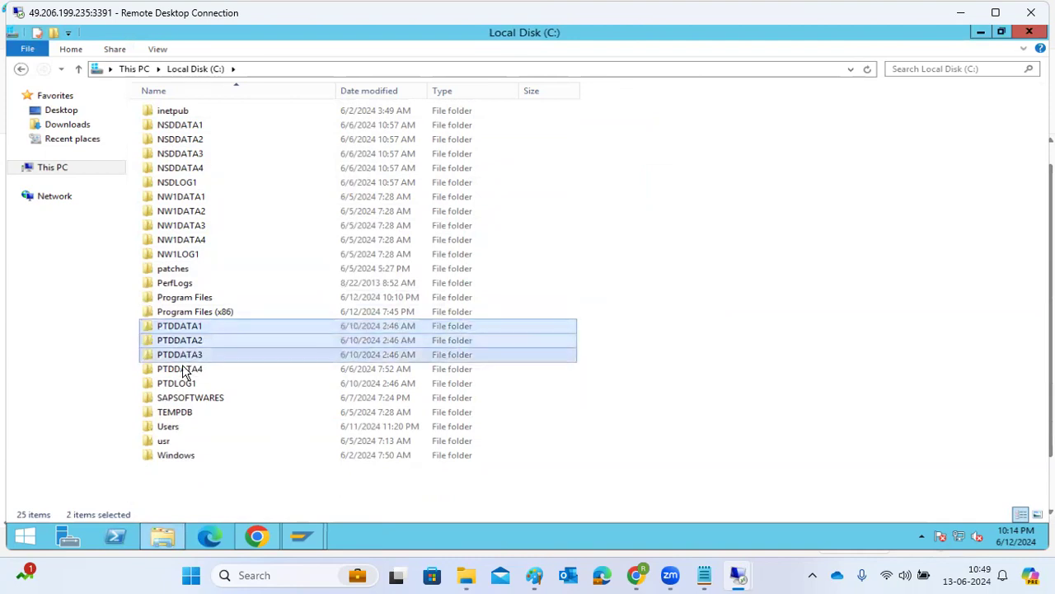
left_click(183, 369, "ctrl")
left_click(180, 385, "ctrl")
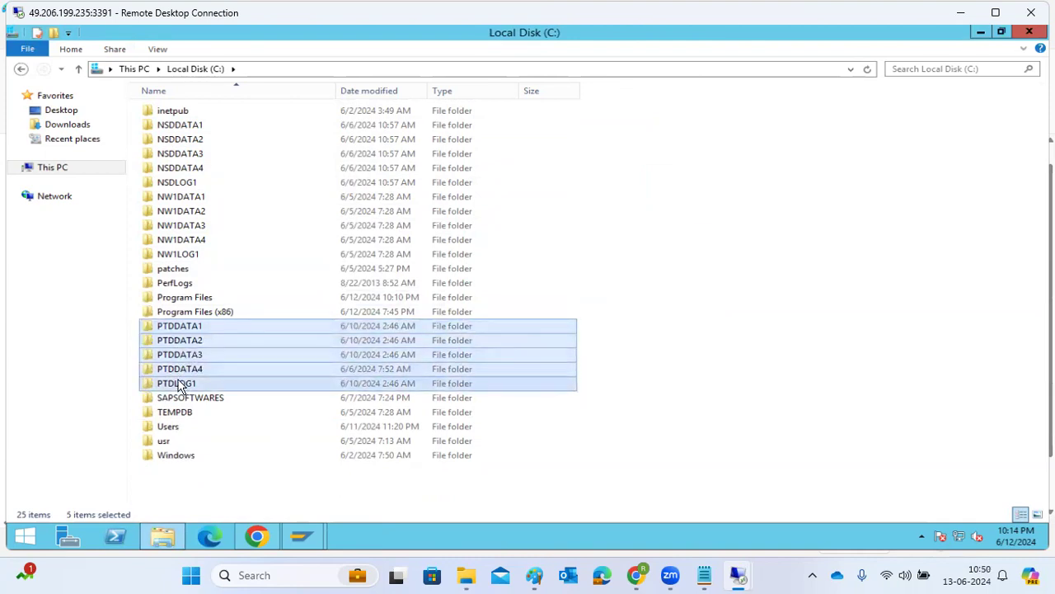
key("shift+Delete")
left_click(587, 292)
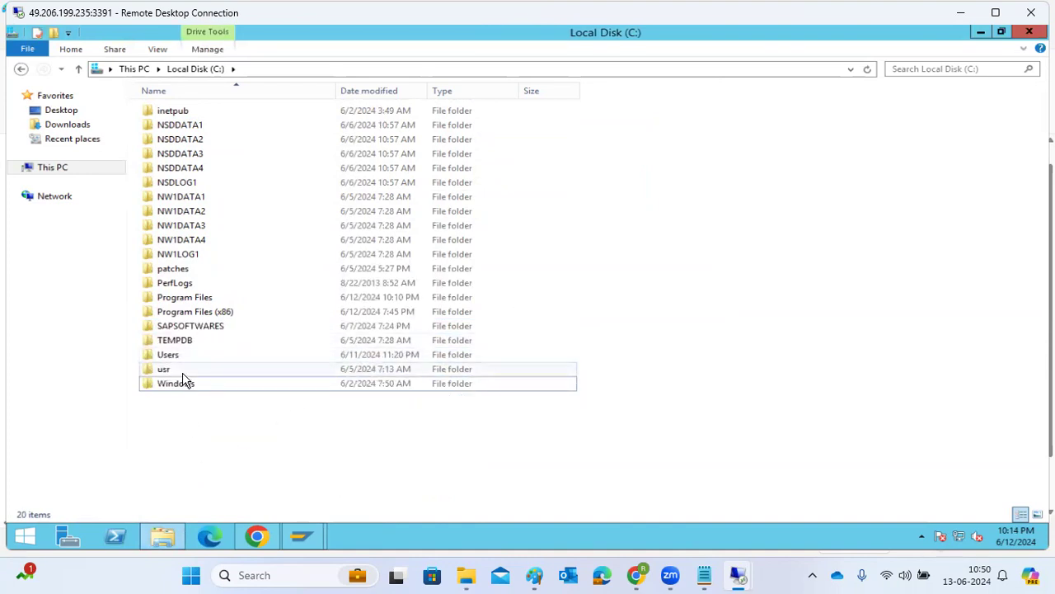
Step: Look through the SAPSOFTWARES and Downloads folders, close the window, and check the free drive space in This PC
double_click(193, 331)
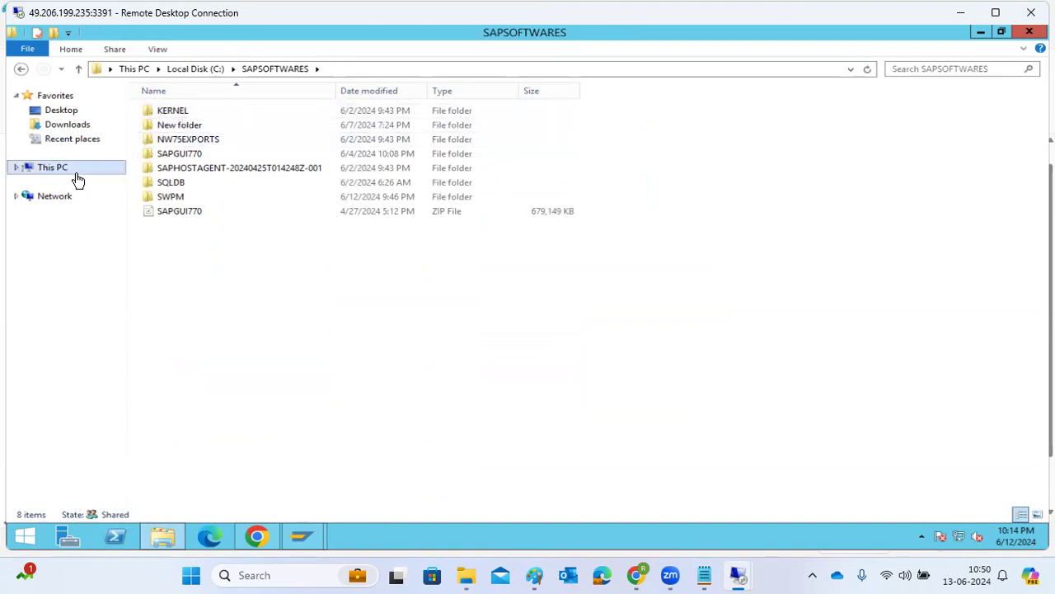
left_click(81, 127)
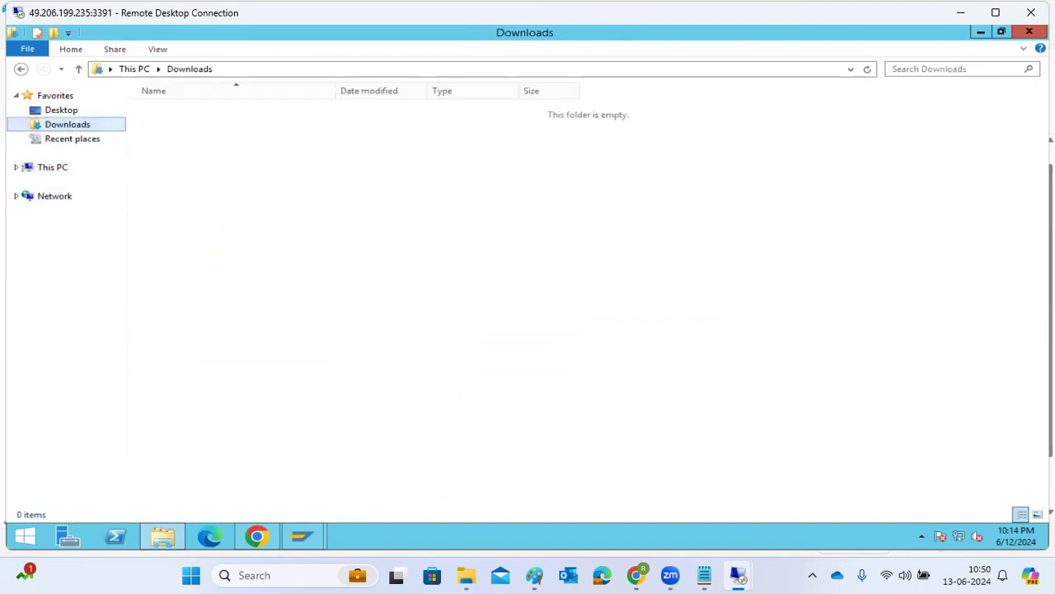
left_click(1029, 31)
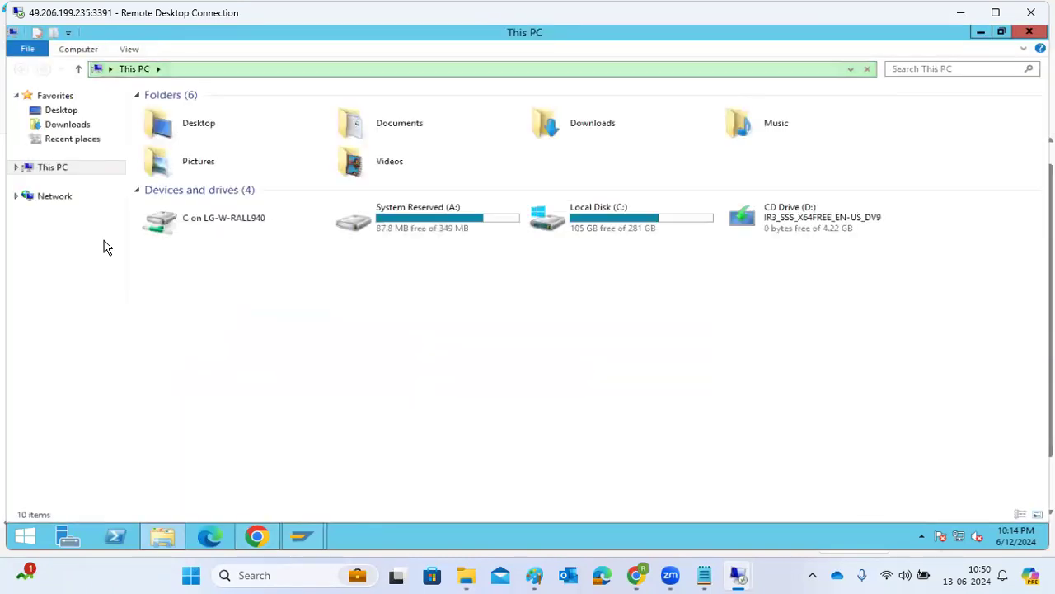
right_click(402, 358)
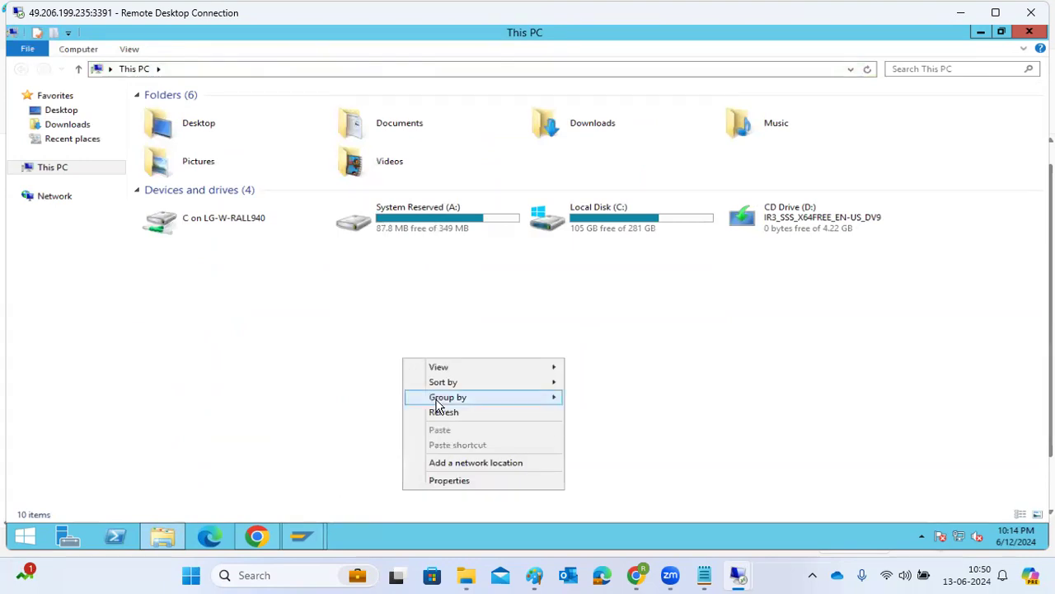
left_click(258, 495)
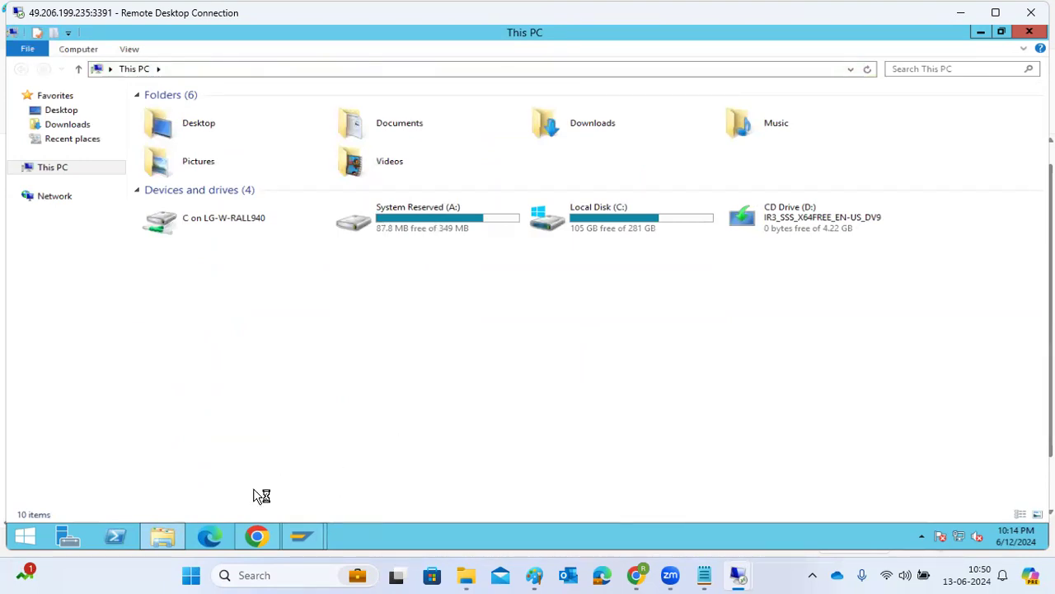
left_click(429, 538)
right_click(430, 538)
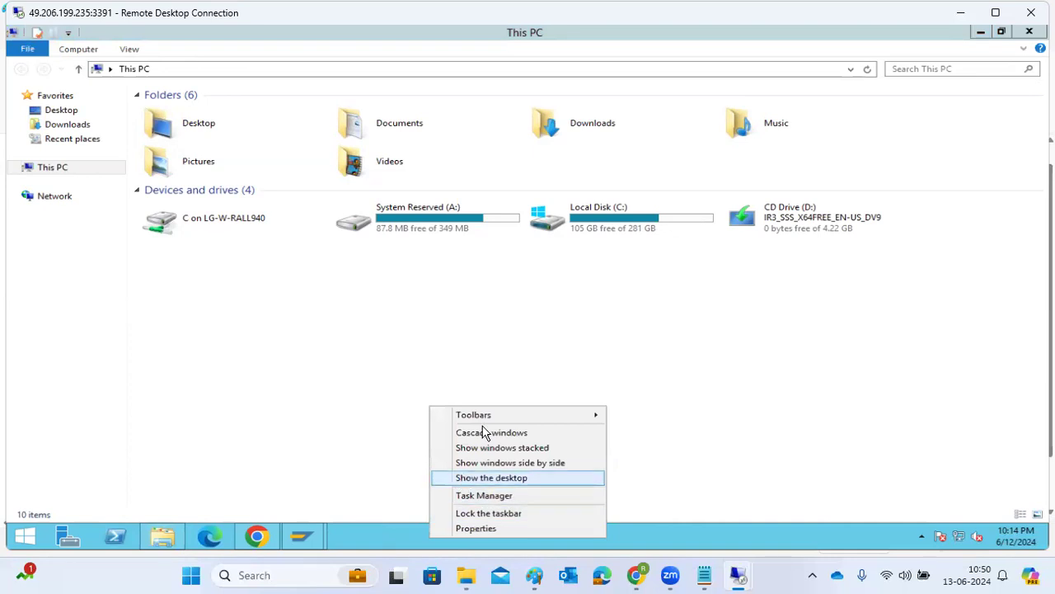
Step: Go to the NW1 profile folder at C:\usr\sap\NW1\SYS\profile
double_click(591, 231)
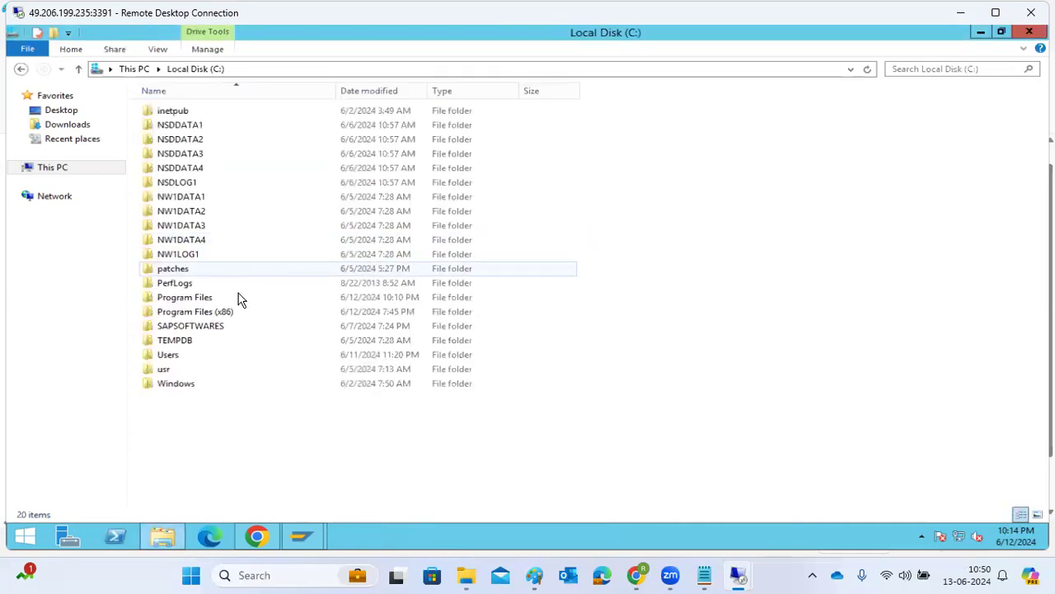
double_click(167, 369)
left_click(170, 117)
double_click(170, 117)
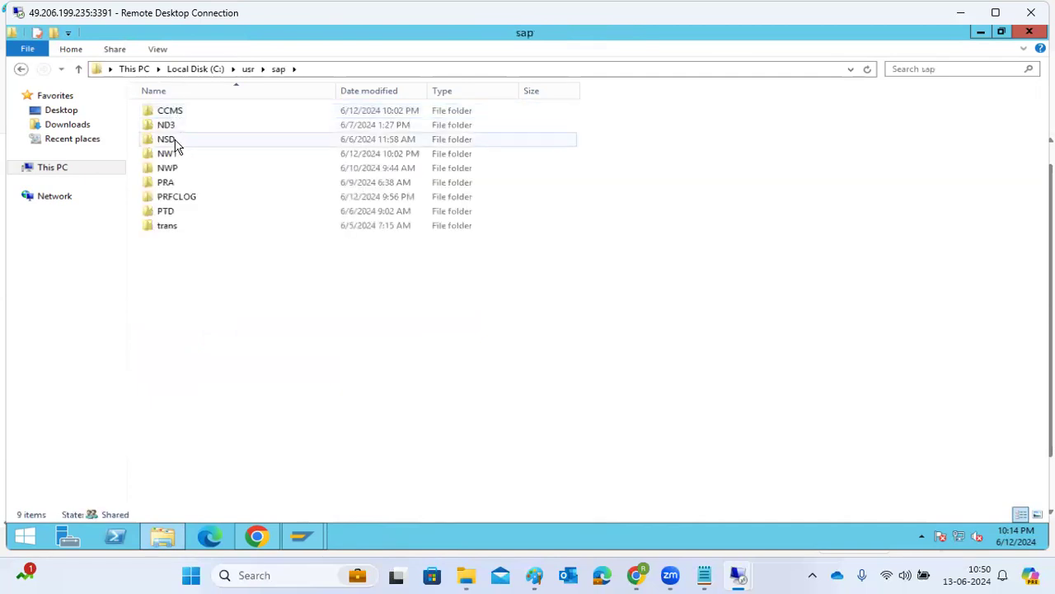
double_click(171, 154)
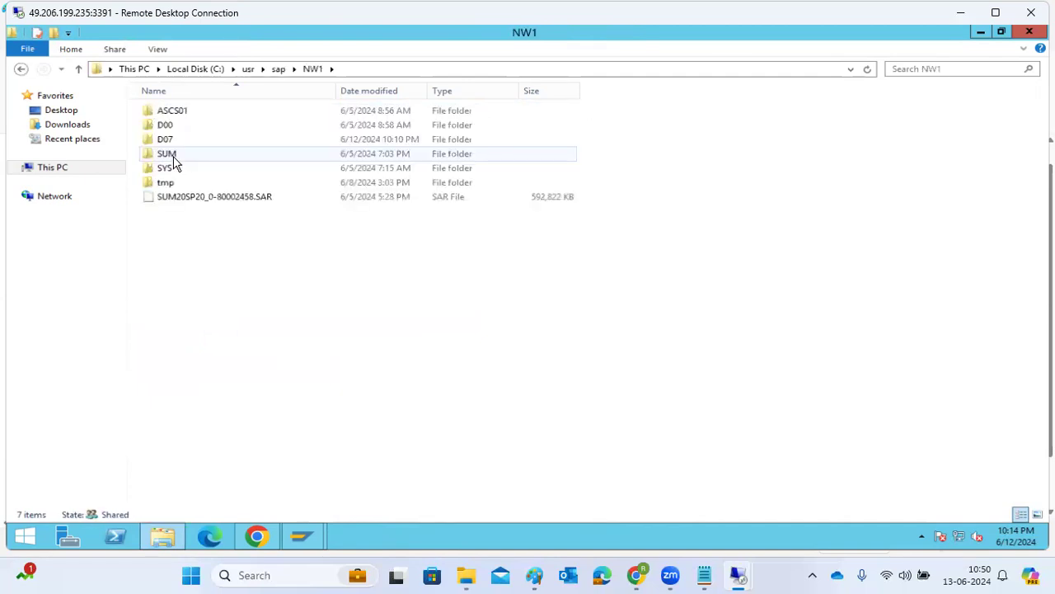
double_click(172, 167)
left_click(176, 156)
double_click(176, 156)
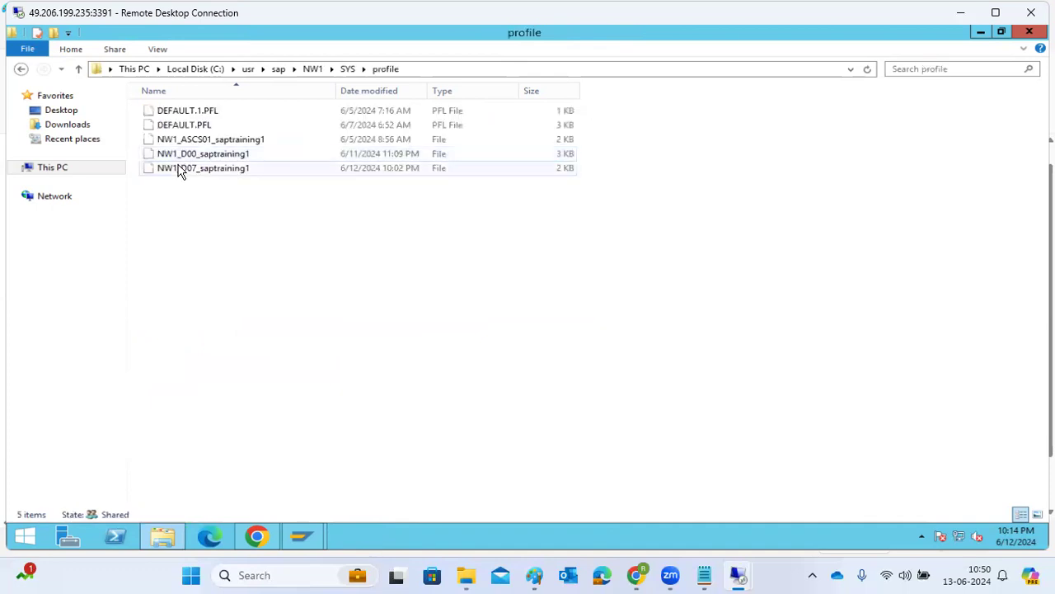
Step: Open the NW1_D07_saptraining1 profile in Notepad, set rdisp/wp_no_btc to 3, and save and close the file
left_click(179, 169)
double_click(179, 170)
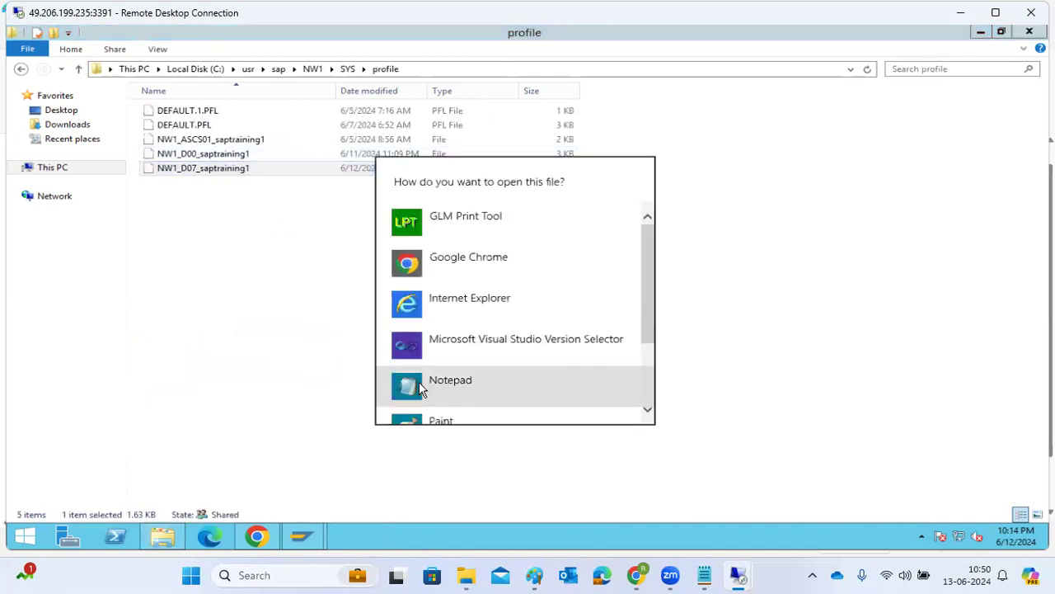
left_click(419, 381)
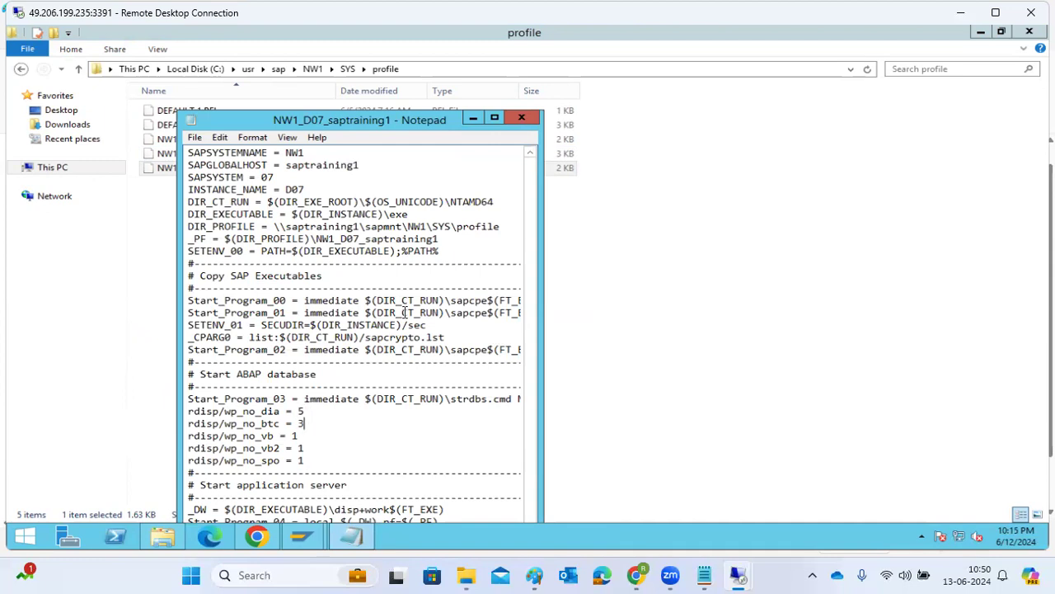
left_click(523, 118)
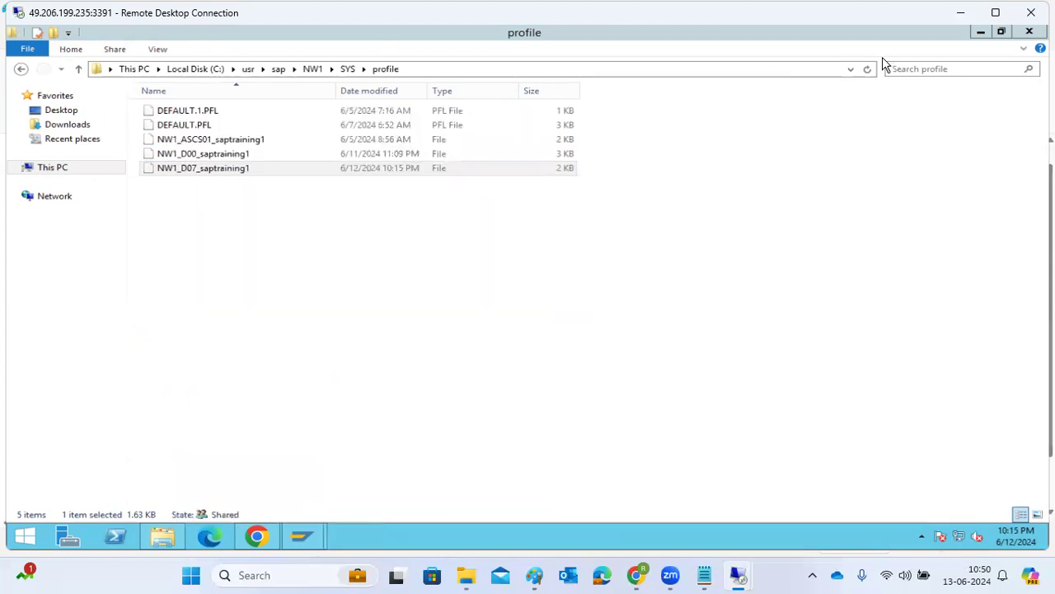
Step: Close the profile folder, launch the SAP Management Console, and check the D07 start progress in Software Provisioning Manager
left_click(1029, 33)
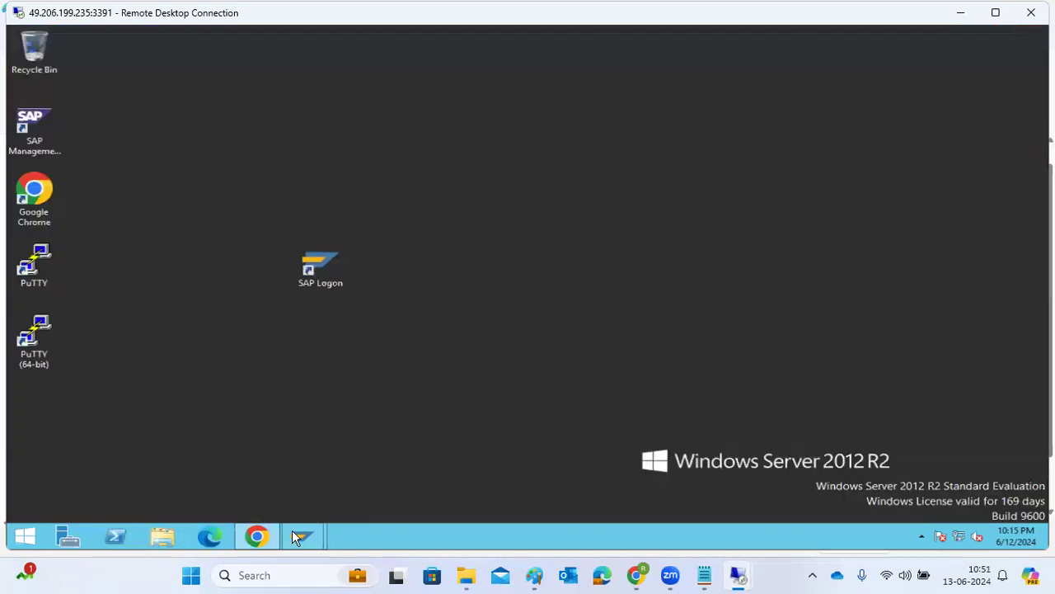
left_click(38, 120)
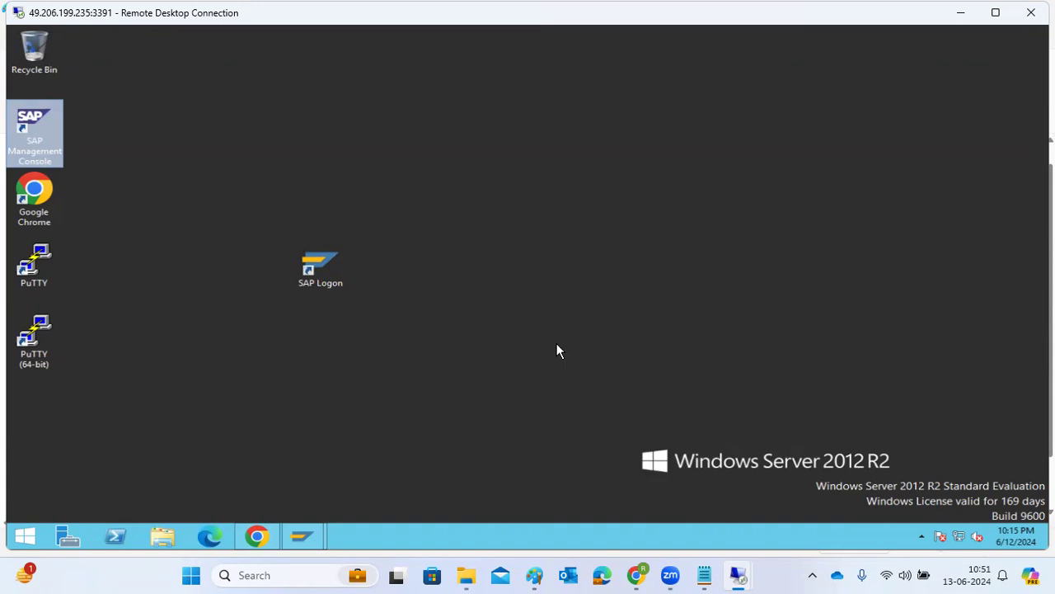
left_click(252, 537)
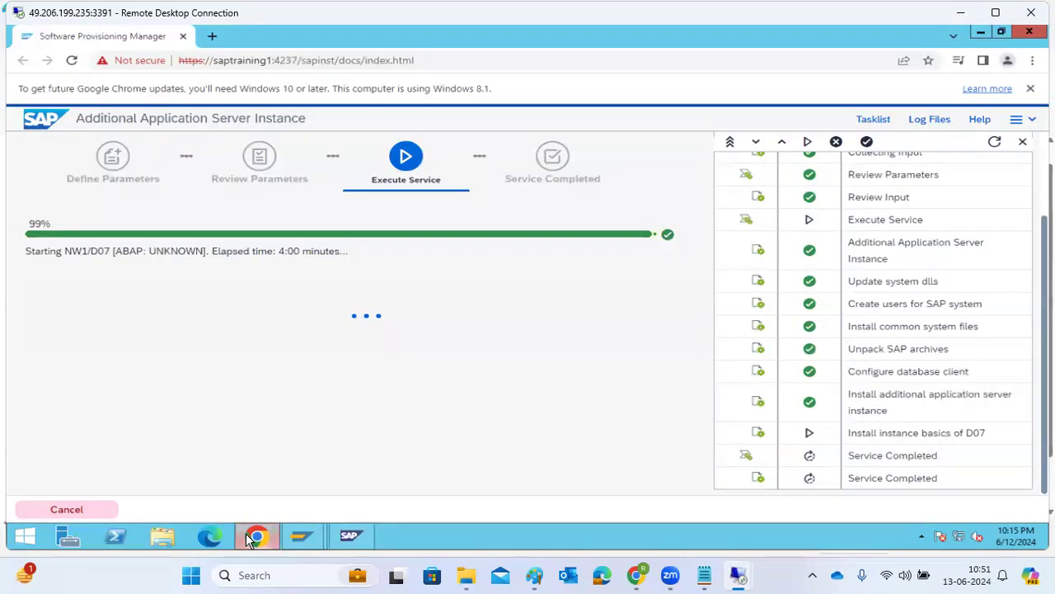
left_click_drag(81, 251, 149, 251)
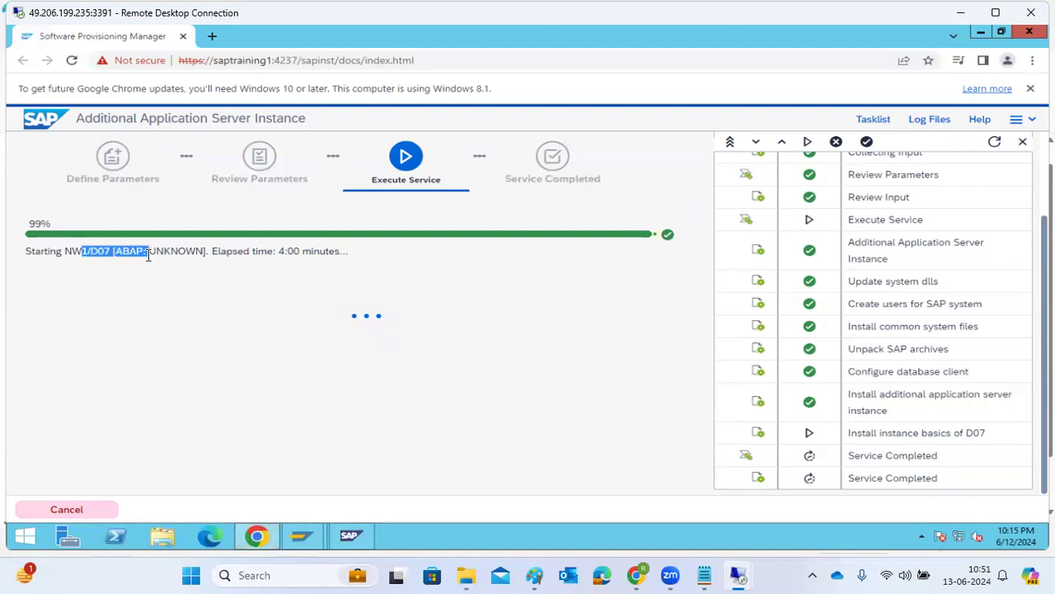
left_click(260, 536)
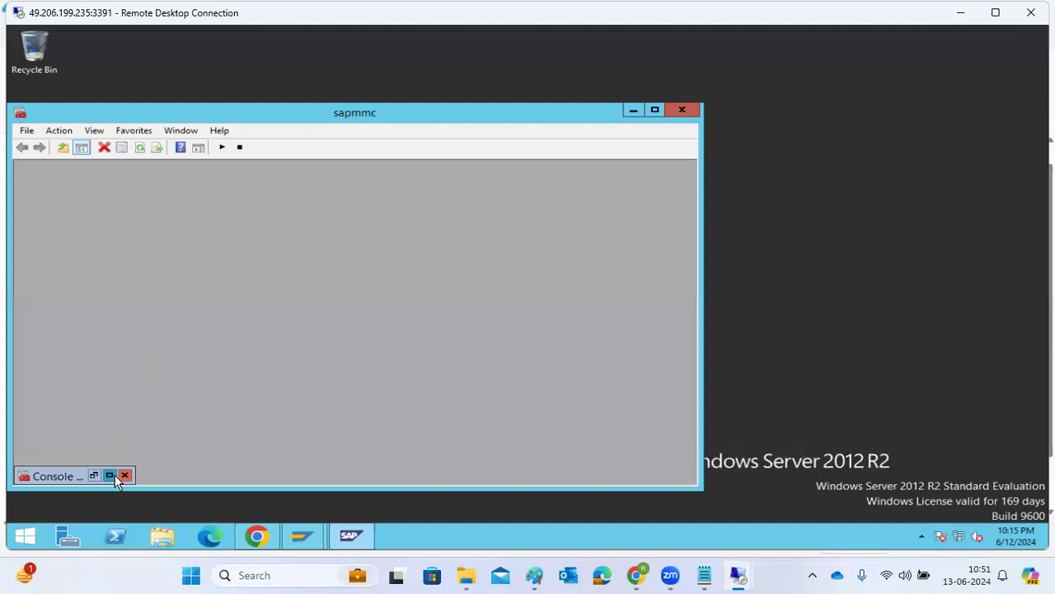
Step: Maximize the console tree in SAP Management Console and expand system NW1 down to instance saptraining1 7
left_click(110, 476)
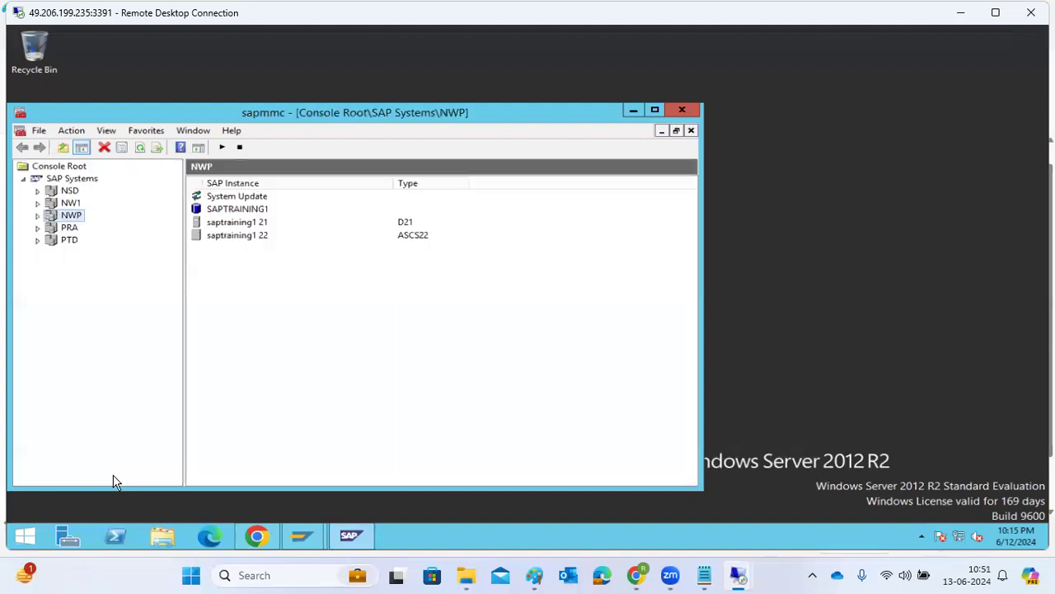
left_click(37, 203)
left_click(52, 265)
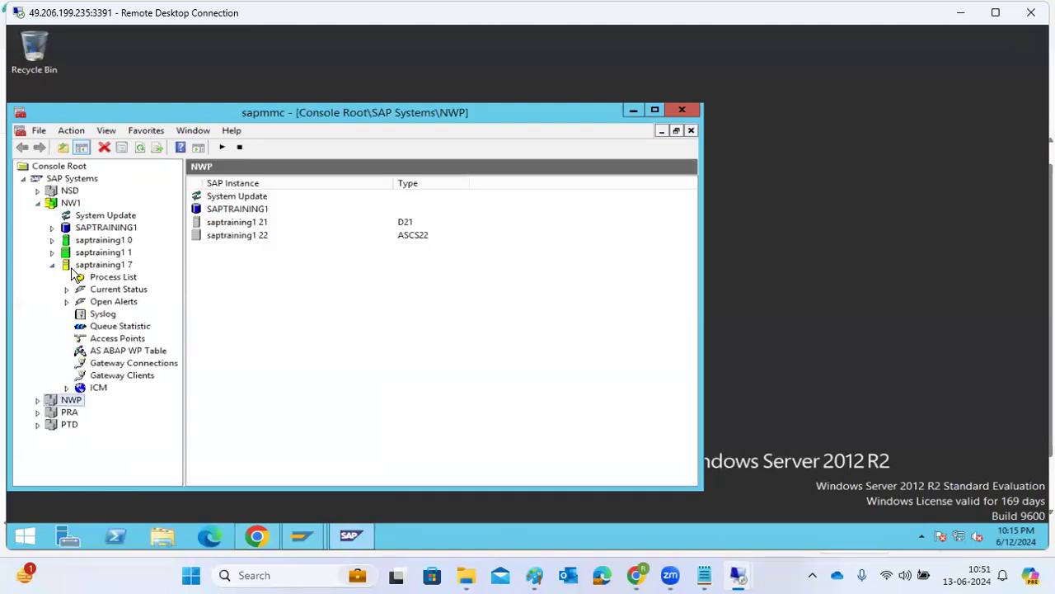
Step: Restart the NW1 instance saptraining1 7, authenticating with the OS administrator account's password
left_click(82, 264)
right_click(83, 264)
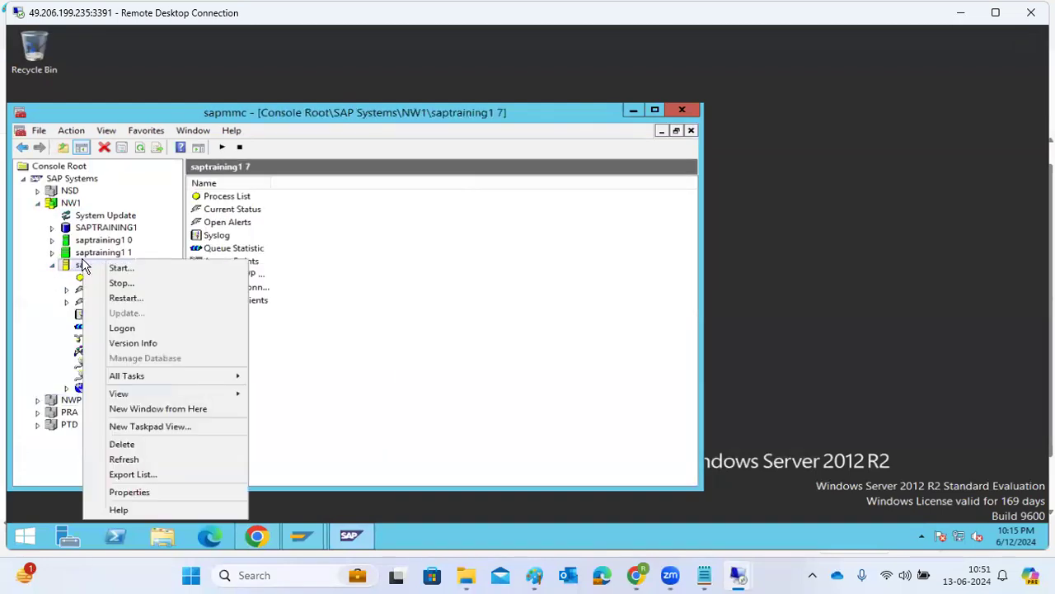
left_click(118, 297)
left_click(290, 433)
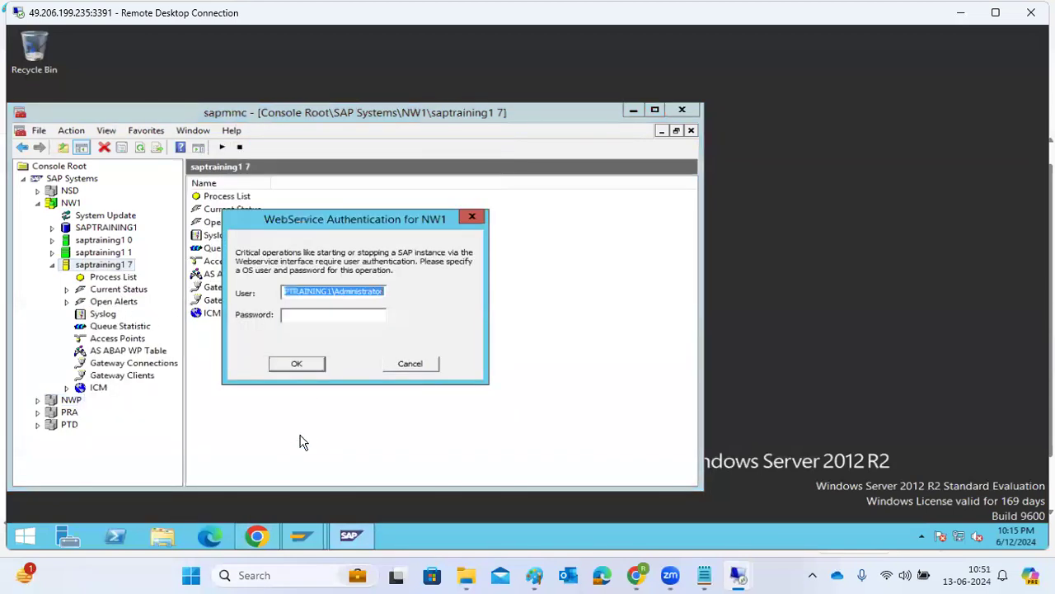
left_click(302, 316)
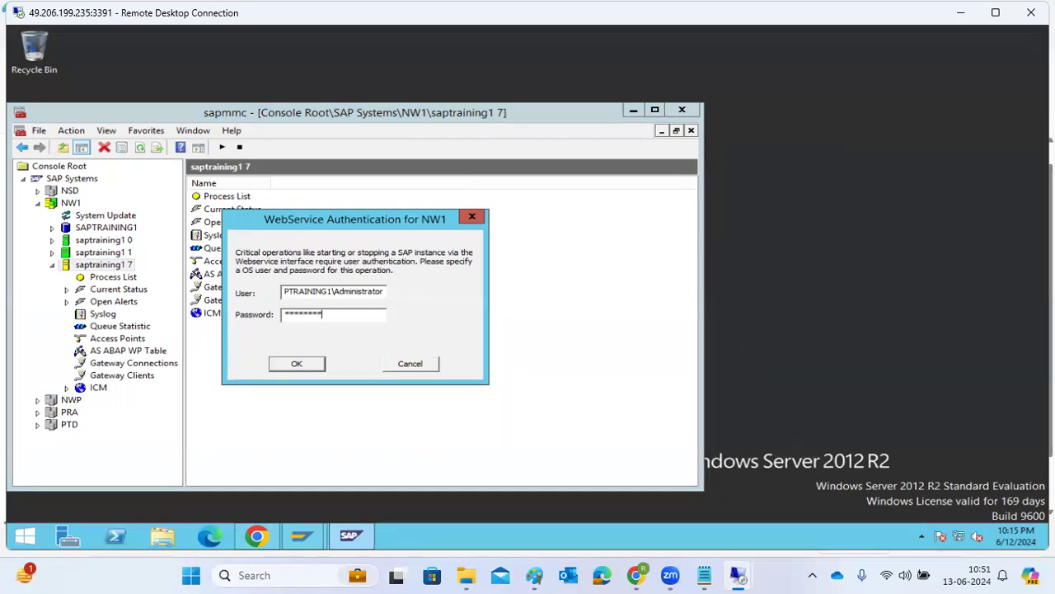
key("Return")
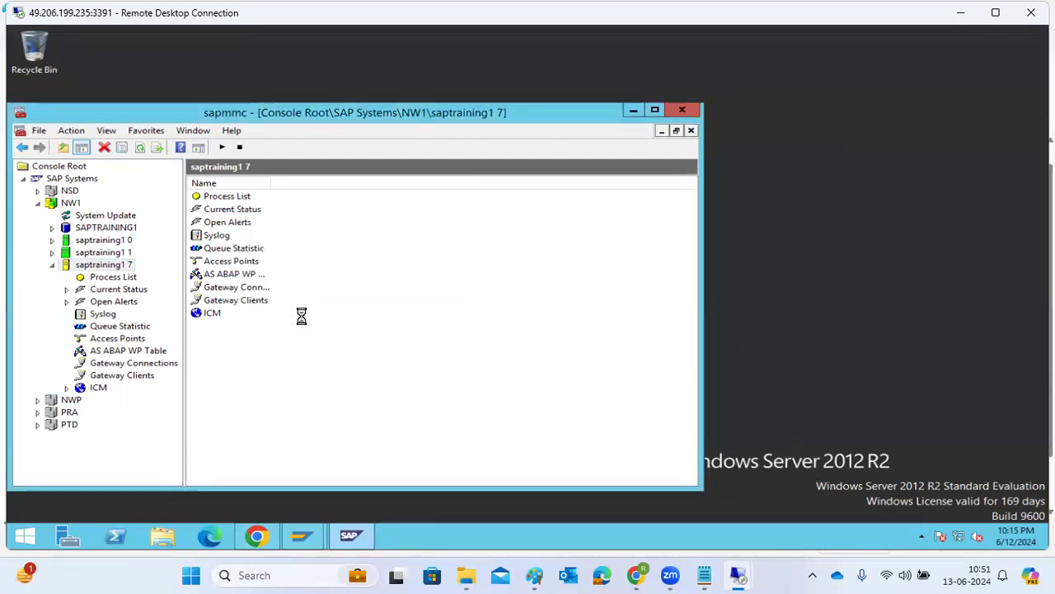
Step: Show the process list of saptraining1 7 and refresh it repeatedly to monitor the dispatcher and IGS Watchdog status
left_click(102, 278)
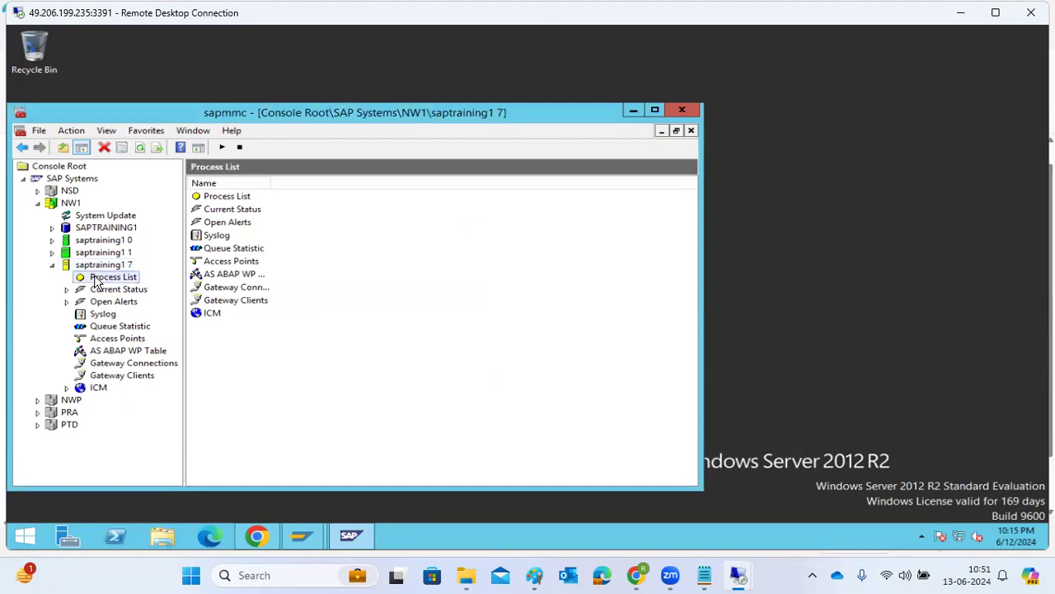
left_click(108, 152)
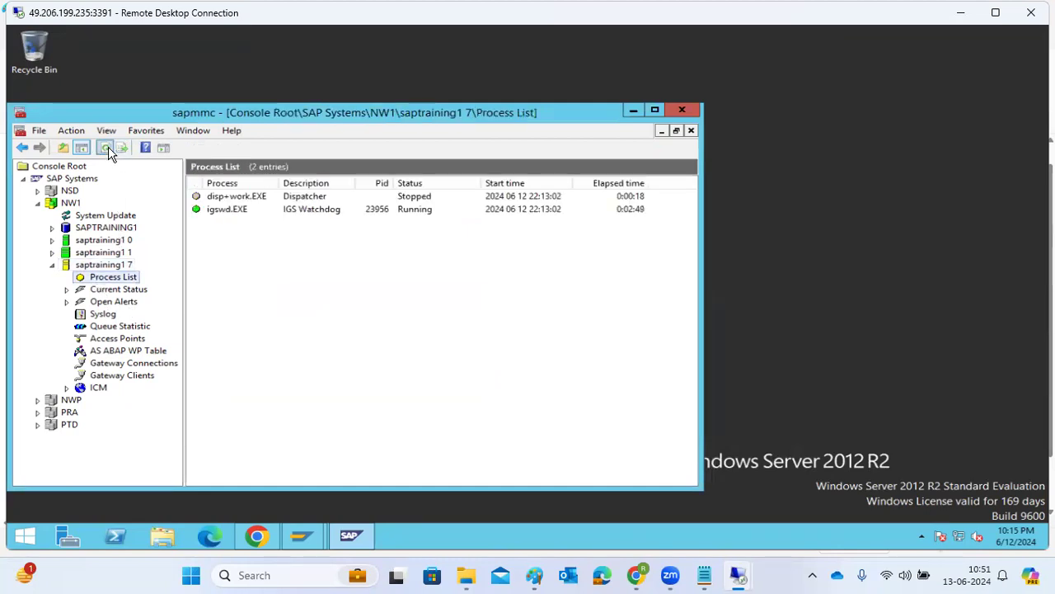
left_click(106, 148)
left_click(108, 151)
left_click(108, 152)
left_click(108, 151)
left_click(108, 152)
left_click(108, 151)
left_click(108, 152)
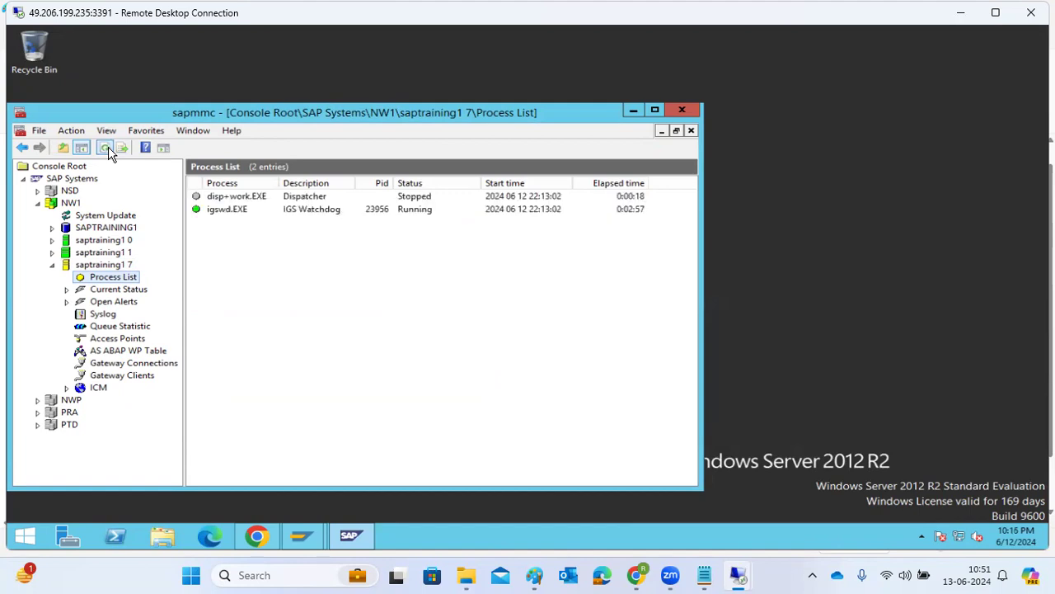